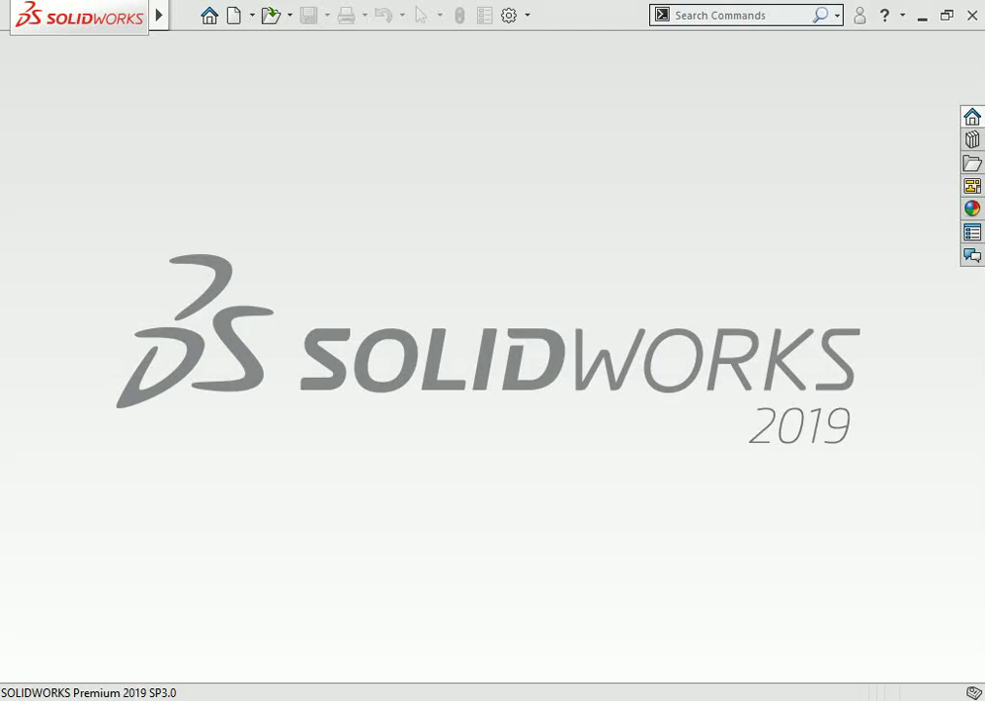
Step: Create a new part and start a sketch on the Top Plane
click(234, 14)
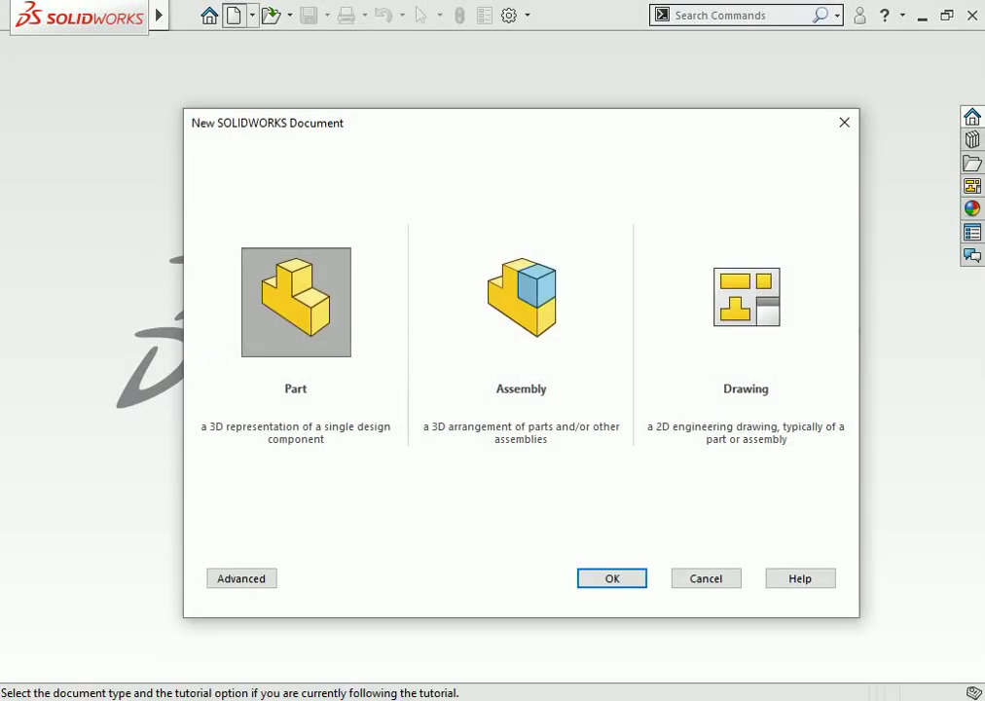
key(Return)
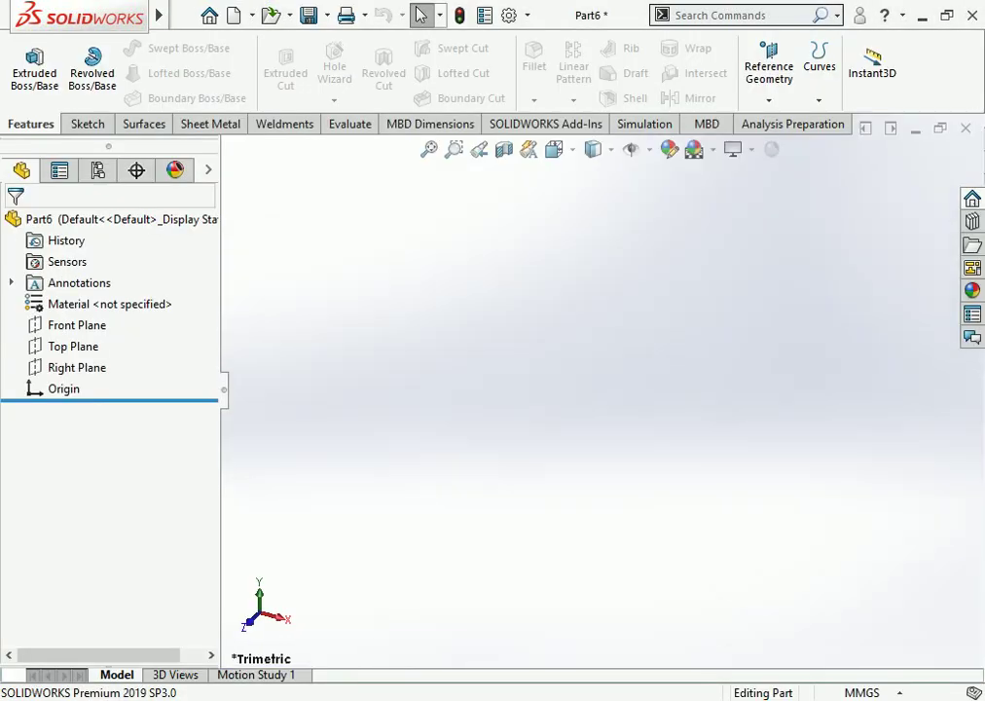
click(73, 347)
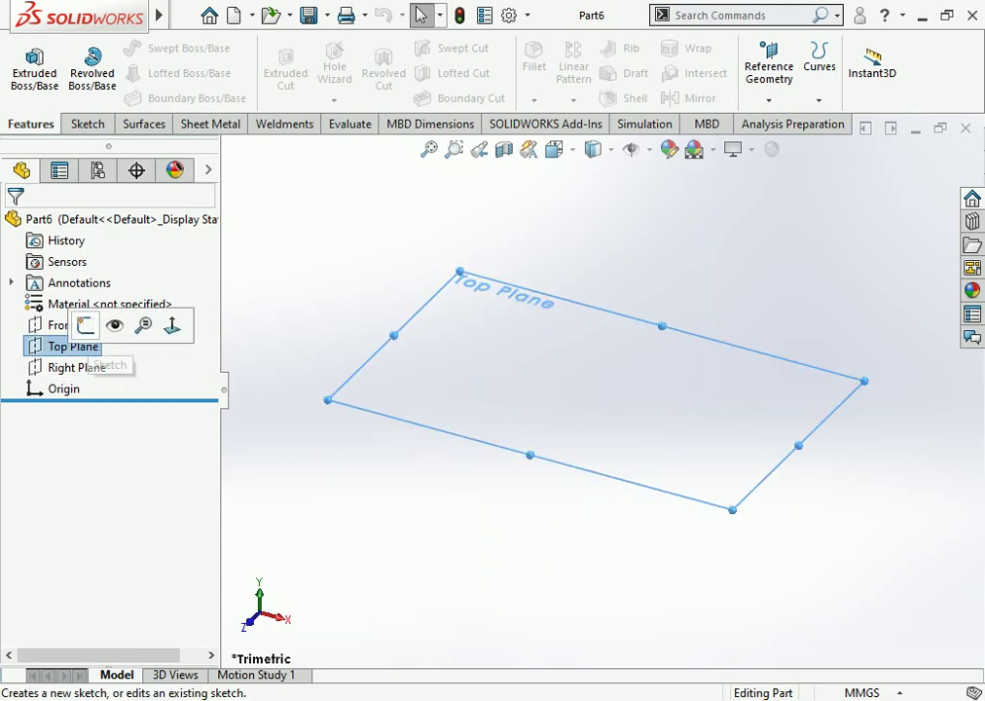
click(86, 325)
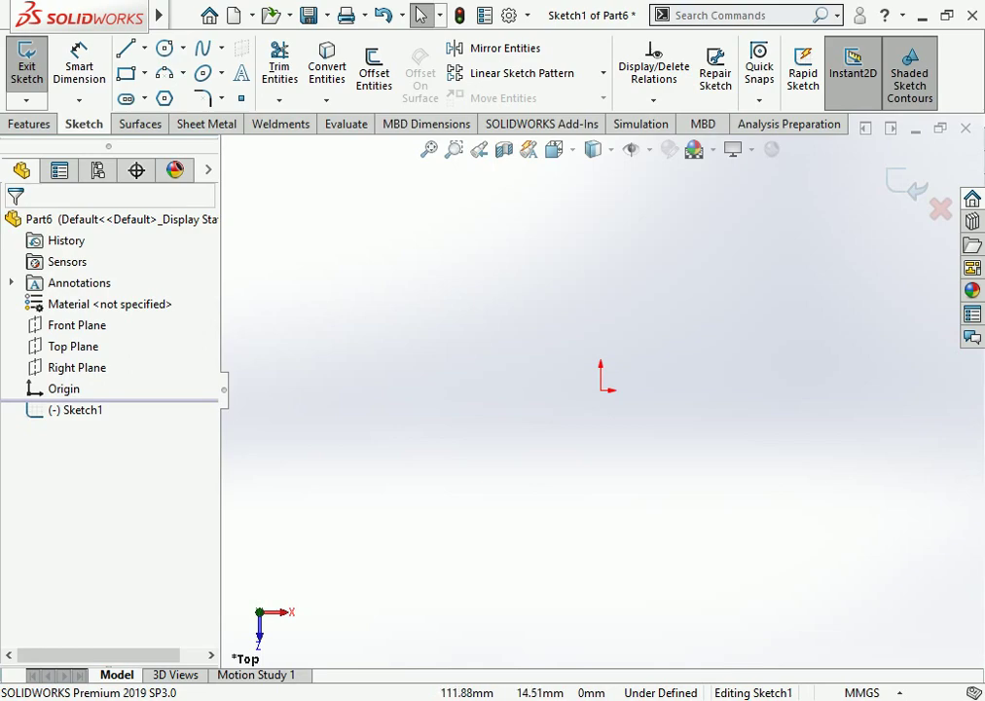
Step: Draw a midpoint line centred on the origin, plus a slanted line running down-left from its right end
click(144, 47)
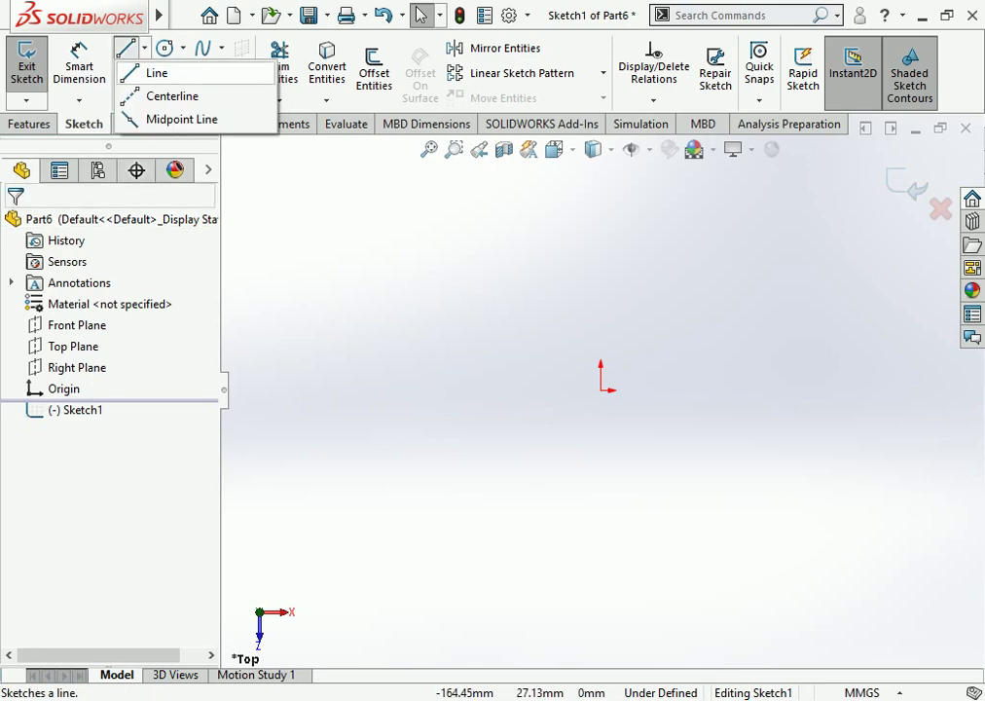
click(175, 119)
click(601, 390)
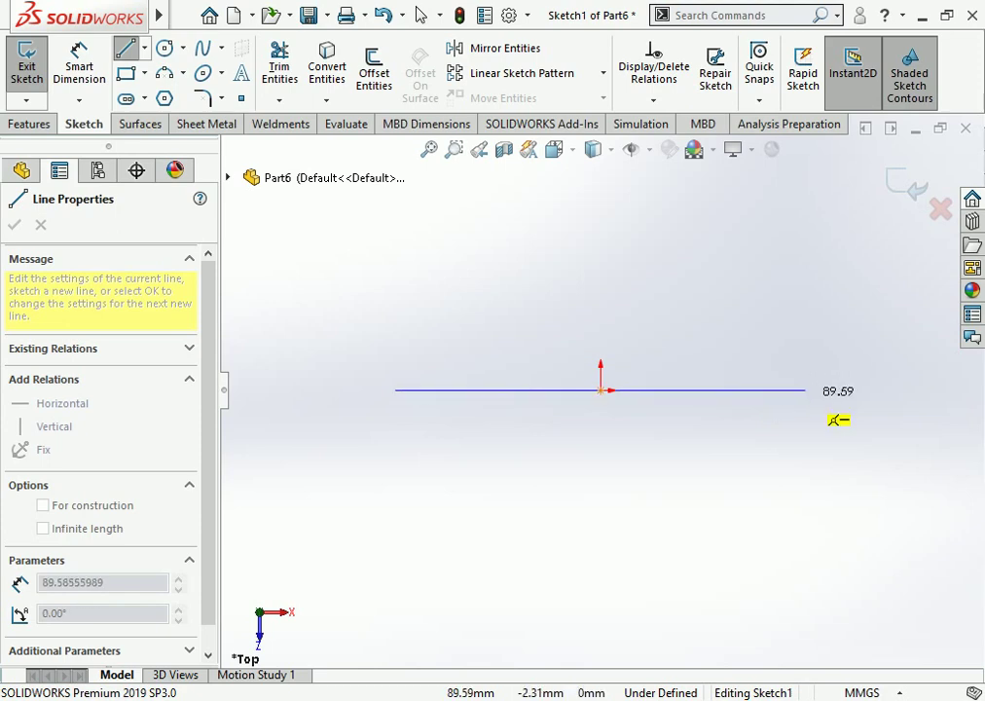
click(805, 390)
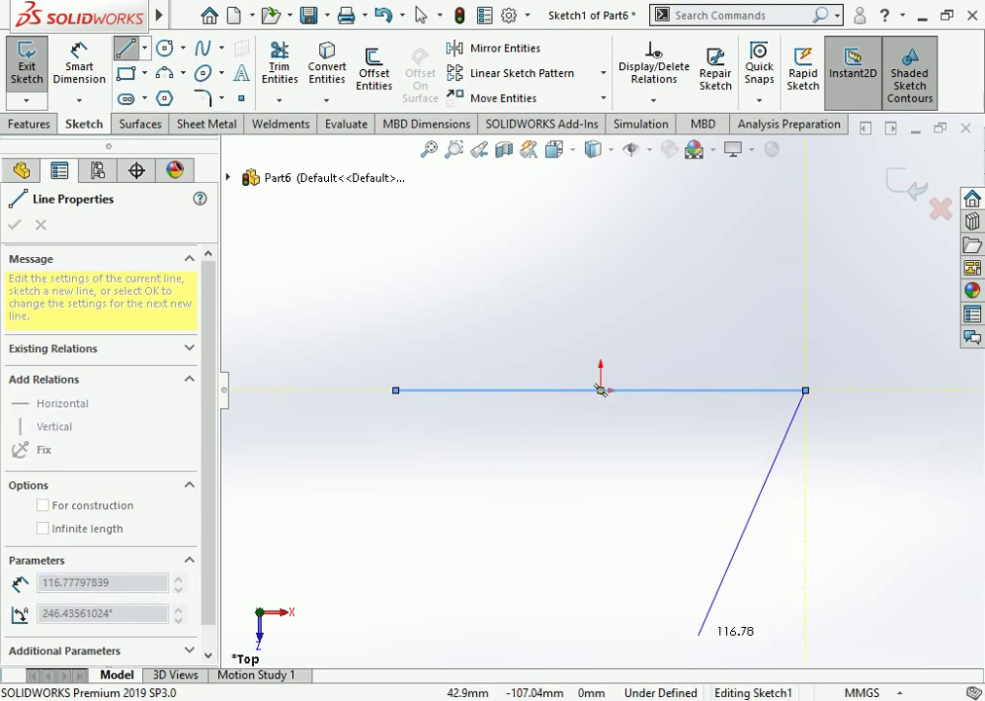
click(702, 585)
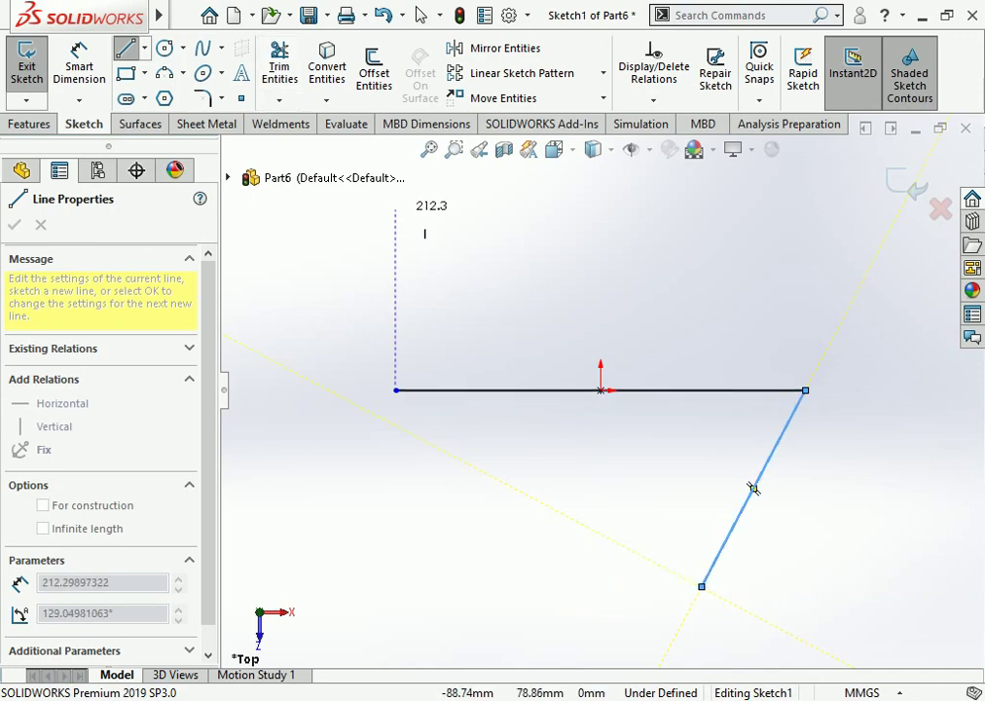
key(Escape)
click(79, 58)
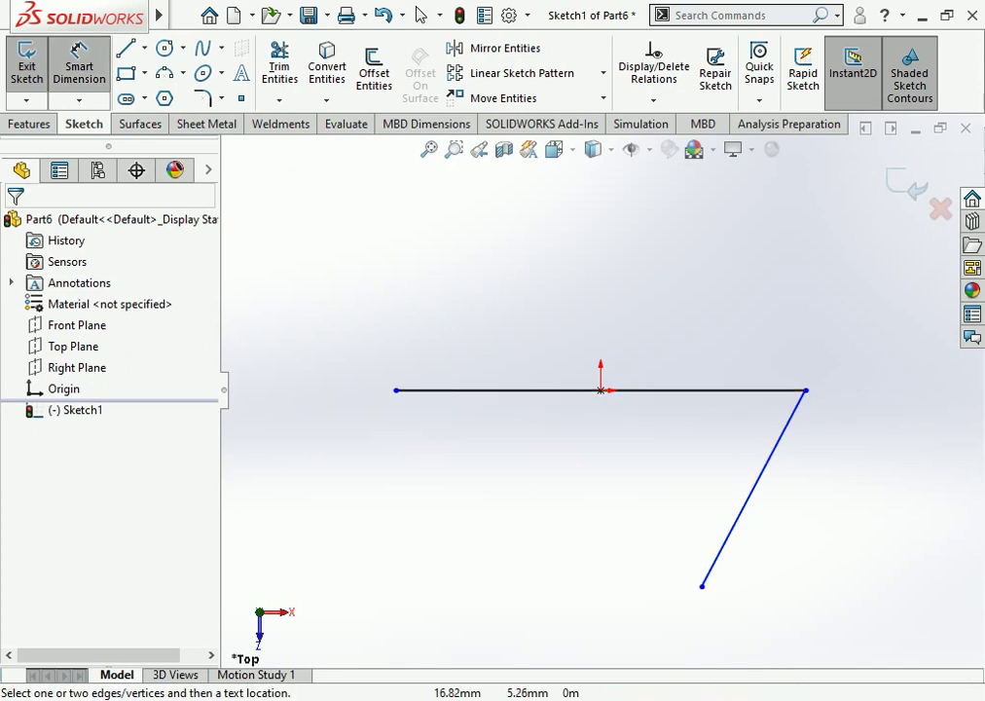
Step: Dimension the horizontal top line to 1000 mm, discarding a redundant duplicate dimension
click(633, 390)
click(600, 309)
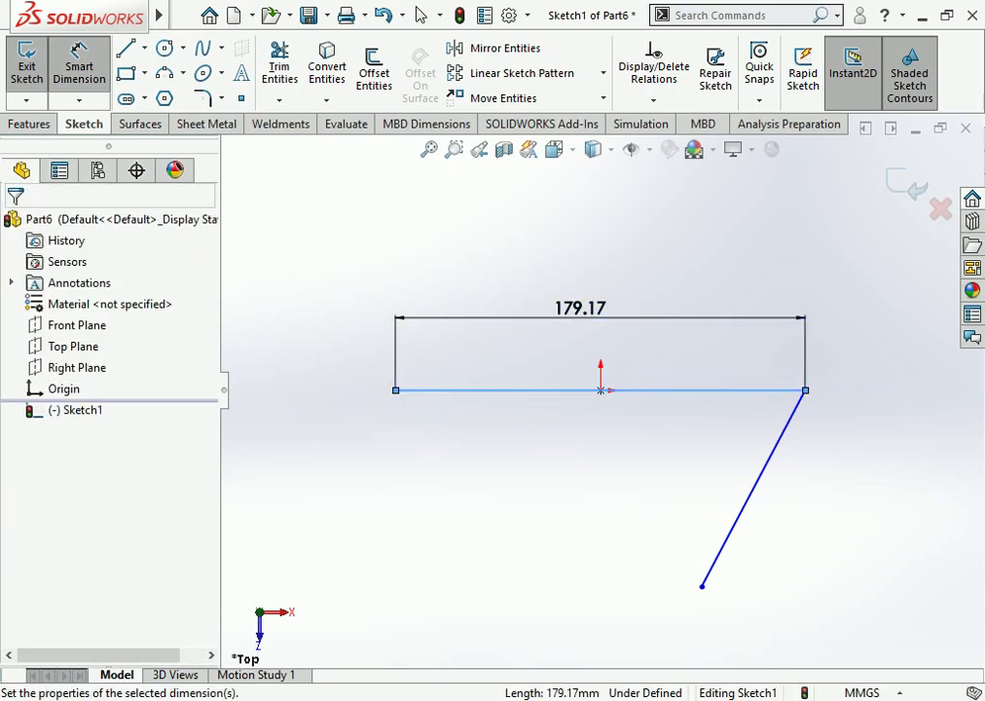
text(1000)
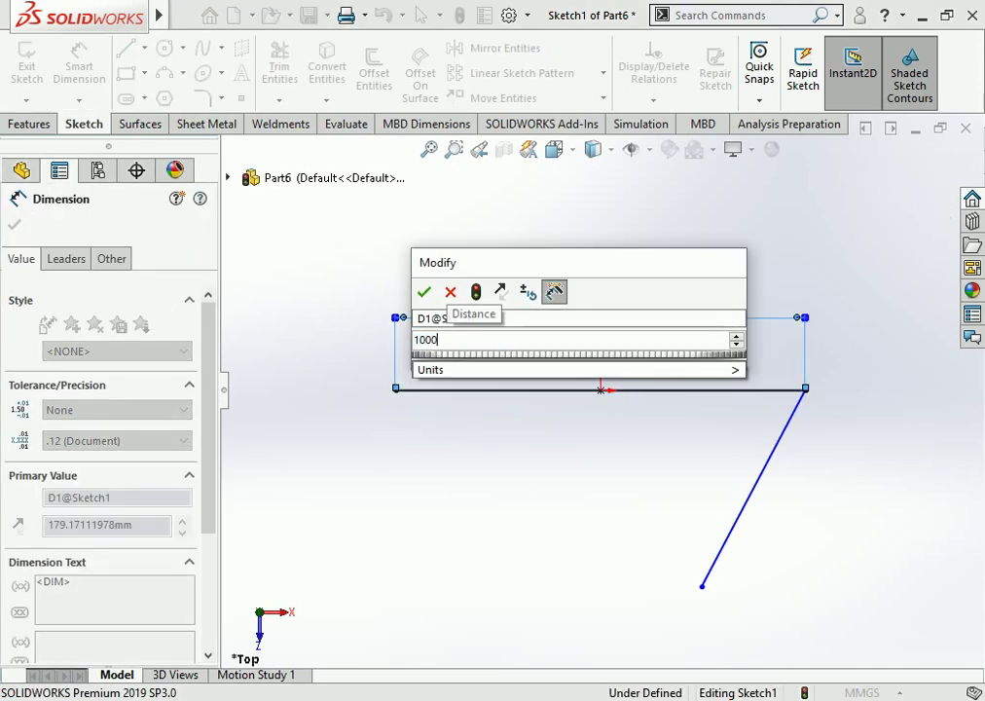
key(Return)
key(Escape)
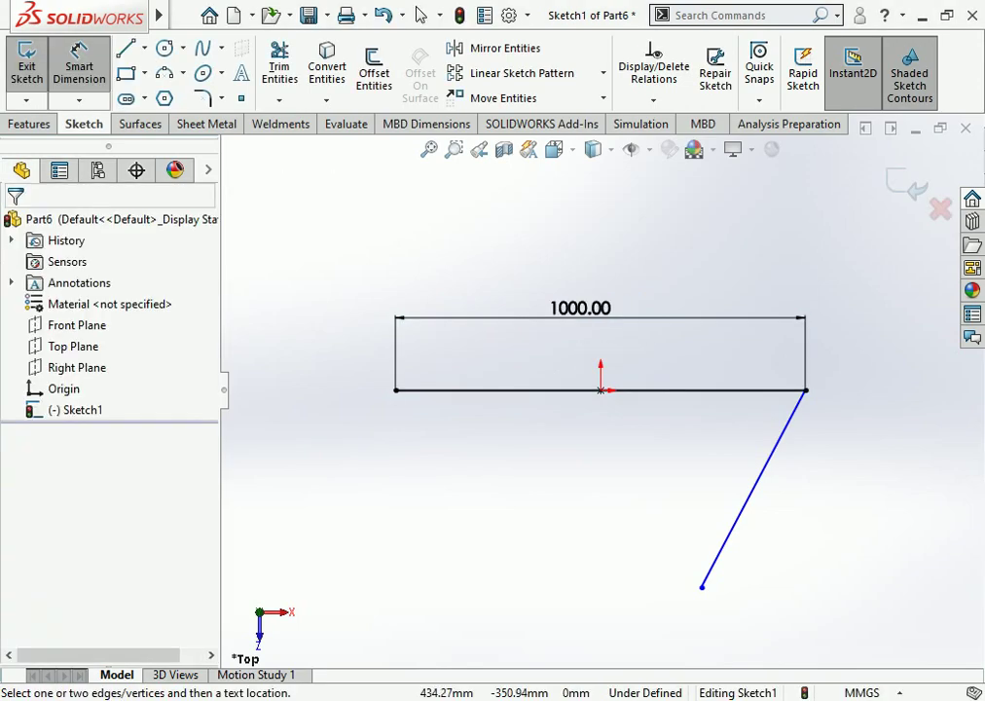
scroll(842, 461, down, 3)
click(740, 312)
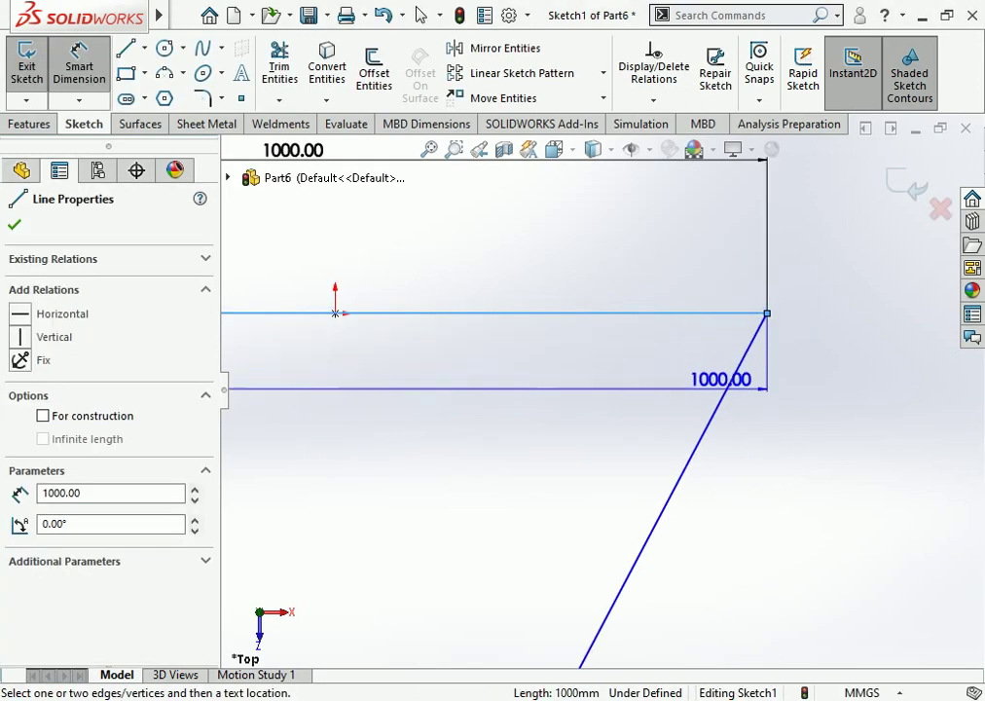
click(759, 389)
key(Return)
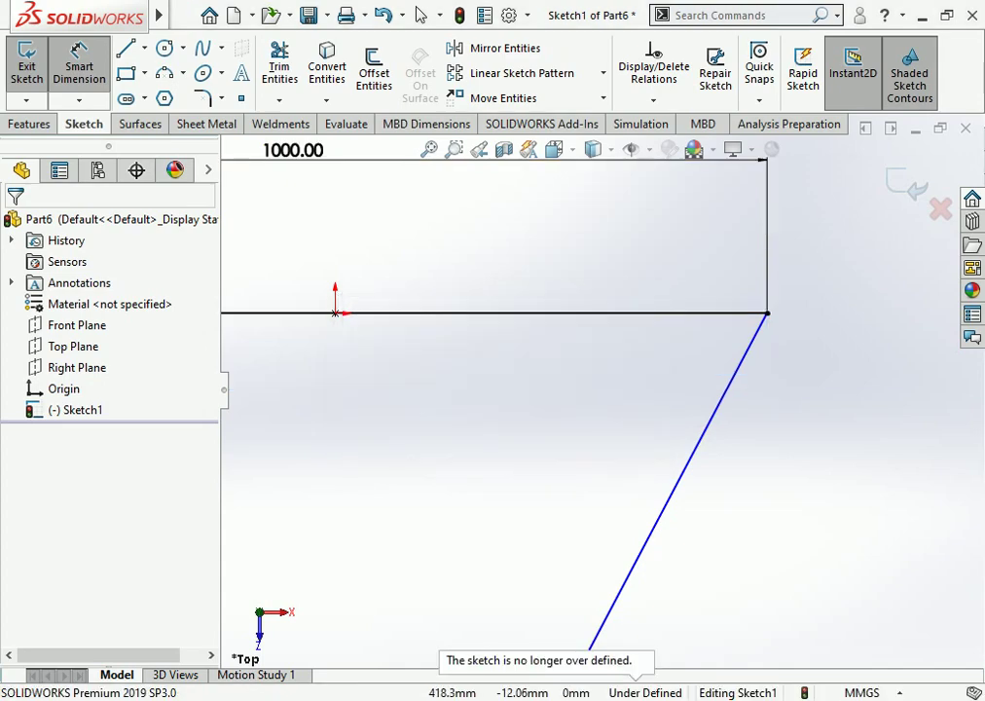
Step: Set the angle between the slanted line and the top line to 60°
click(623, 313)
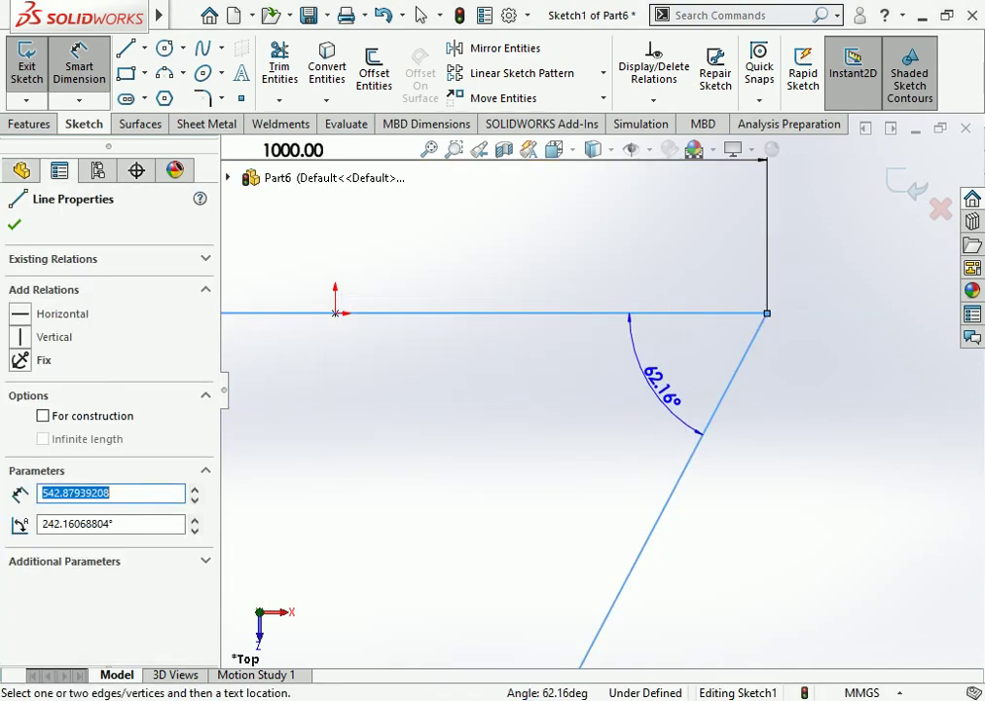
click(648, 385)
text(60)
key(Return)
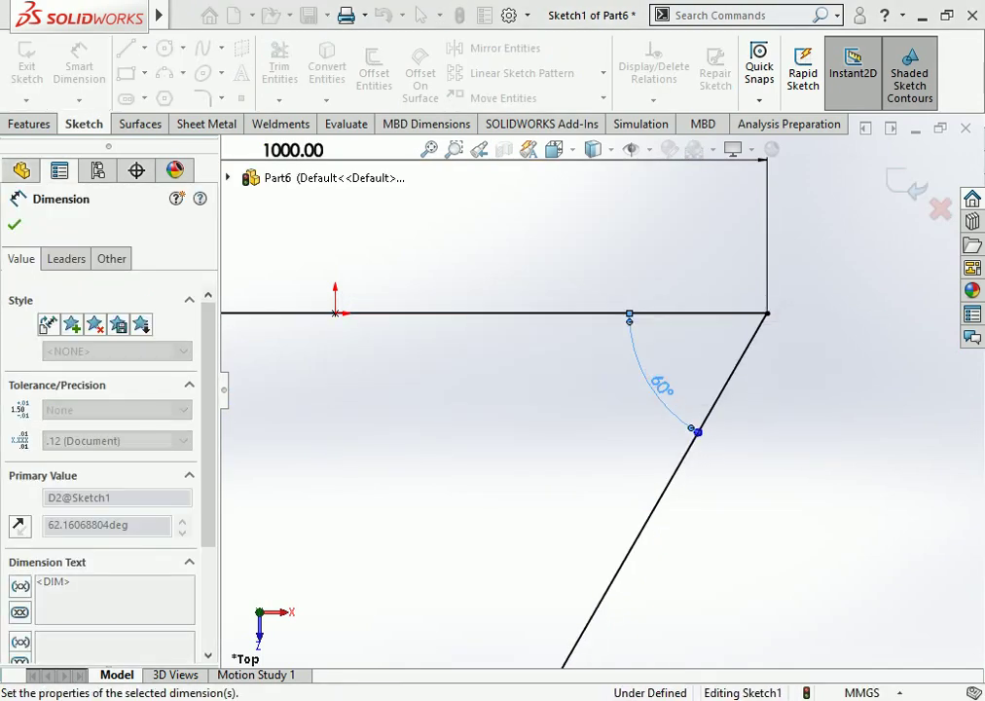
key(Escape)
Step: Add a 500 mm vertical distance from the top line to the slanted line's lower endpoint
key(f)
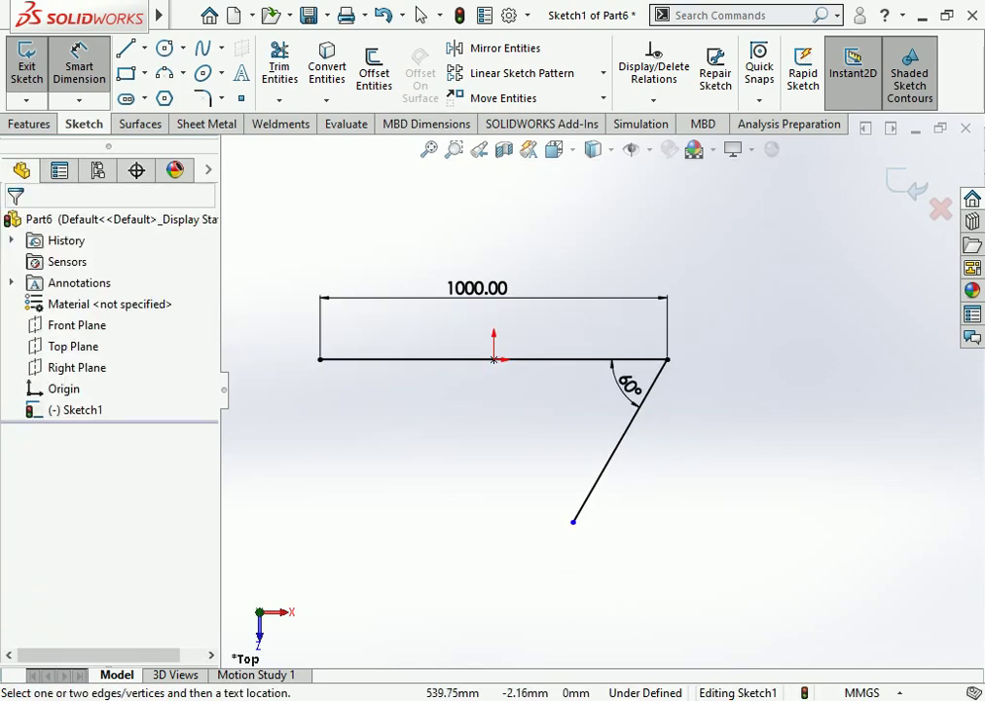
click(584, 359)
click(573, 522)
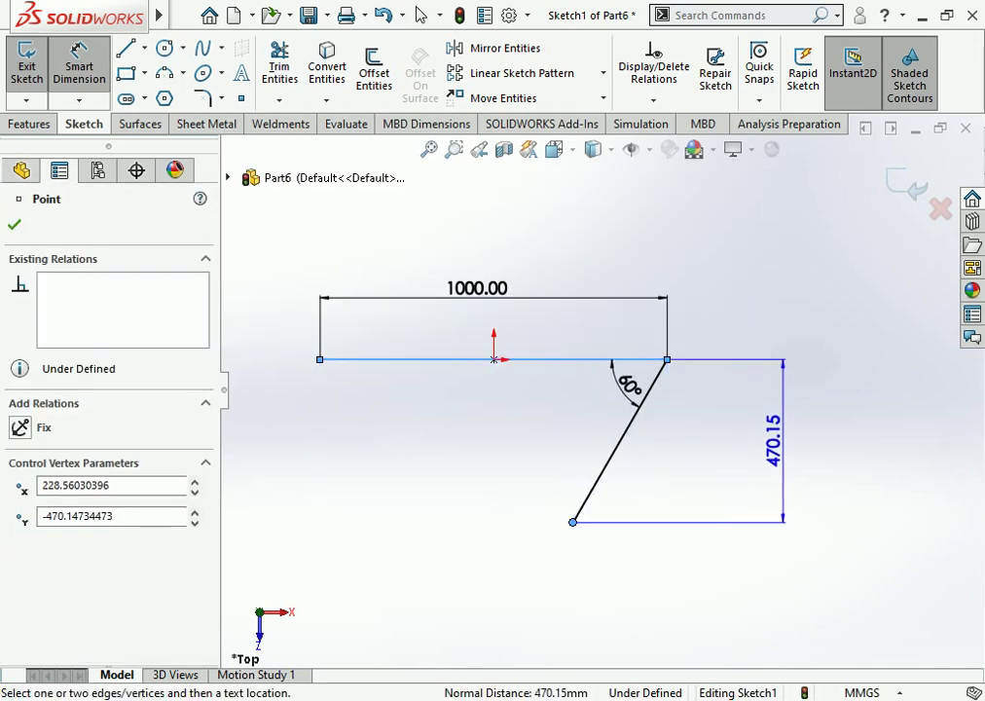
click(774, 438)
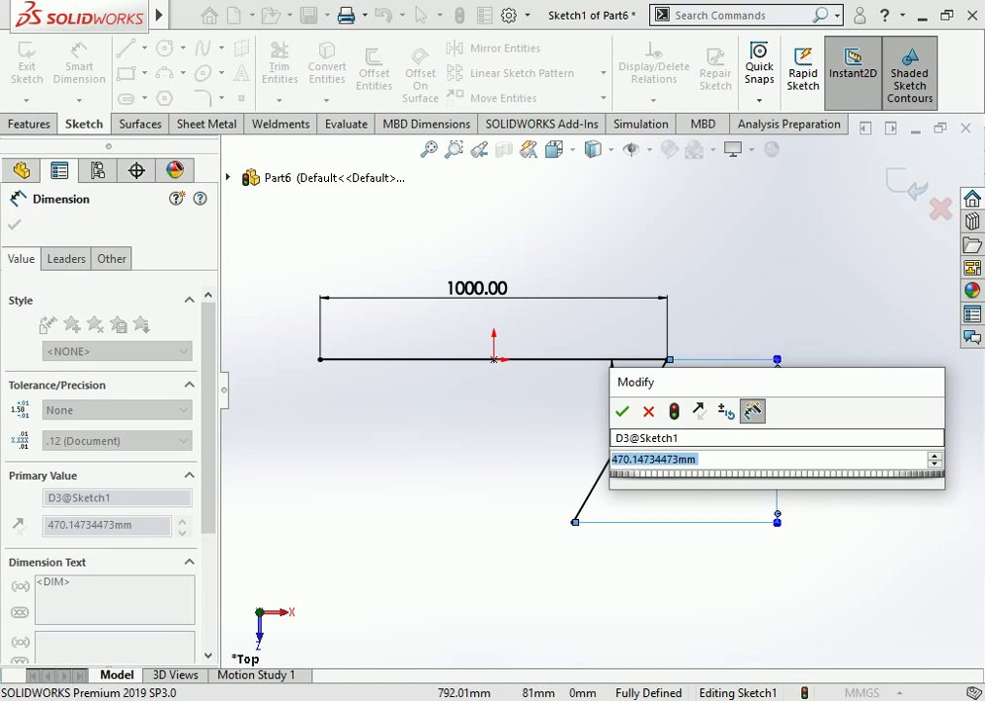
text(500)
key(Return)
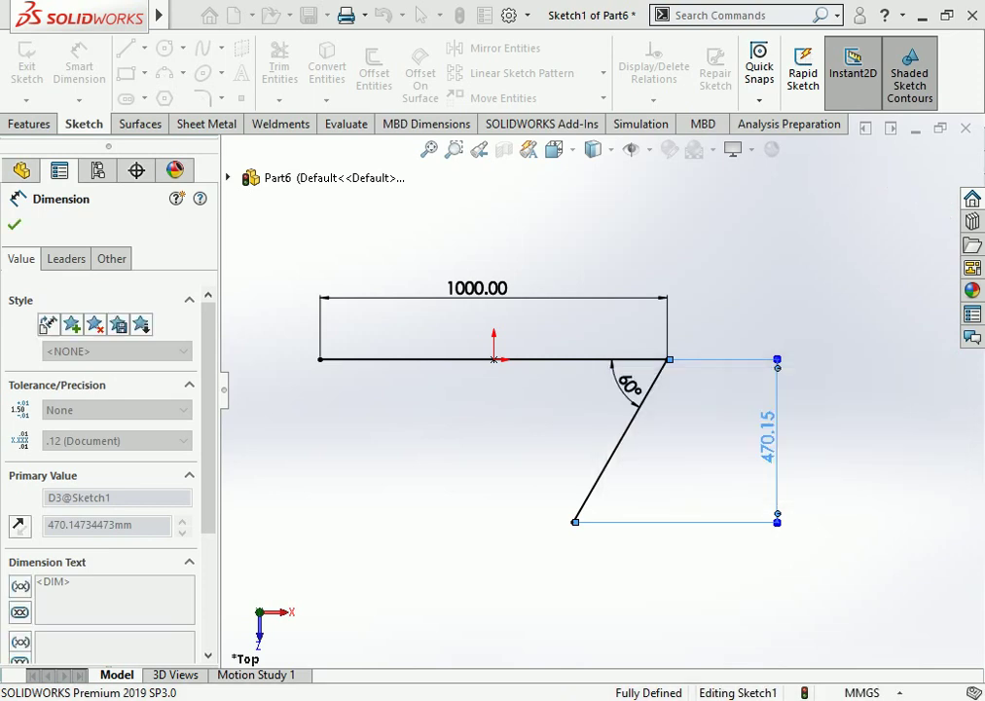
key(Escape)
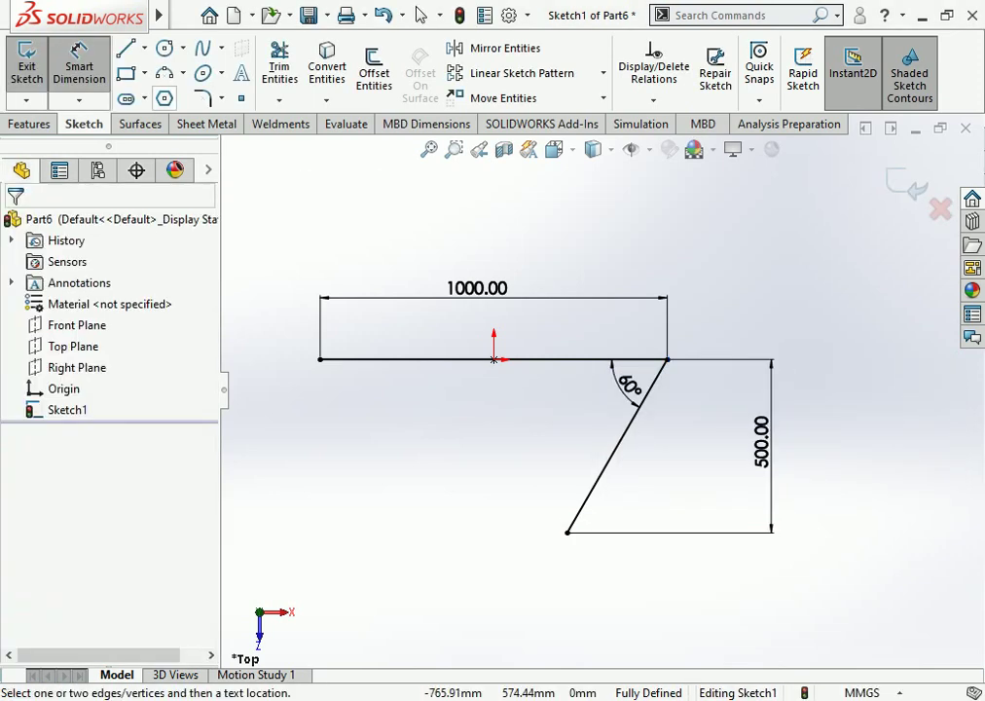
key(Escape)
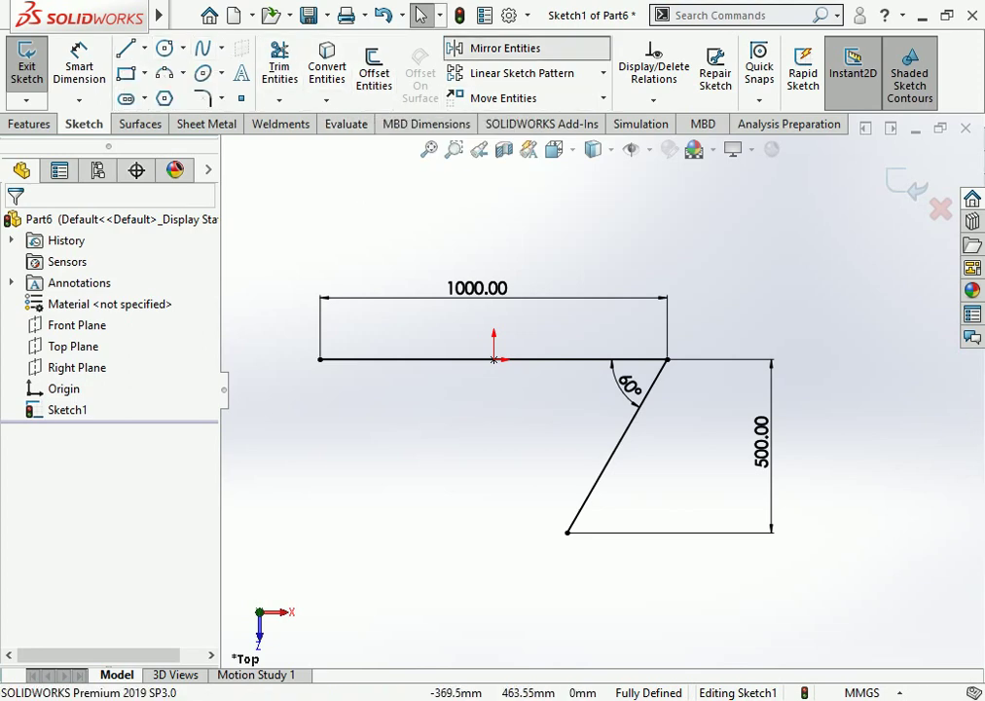
Step: Start mirroring the slanted line, then cancel because no mirror line exists yet
click(504, 48)
click(615, 447)
scroll(478, 423, down, 3)
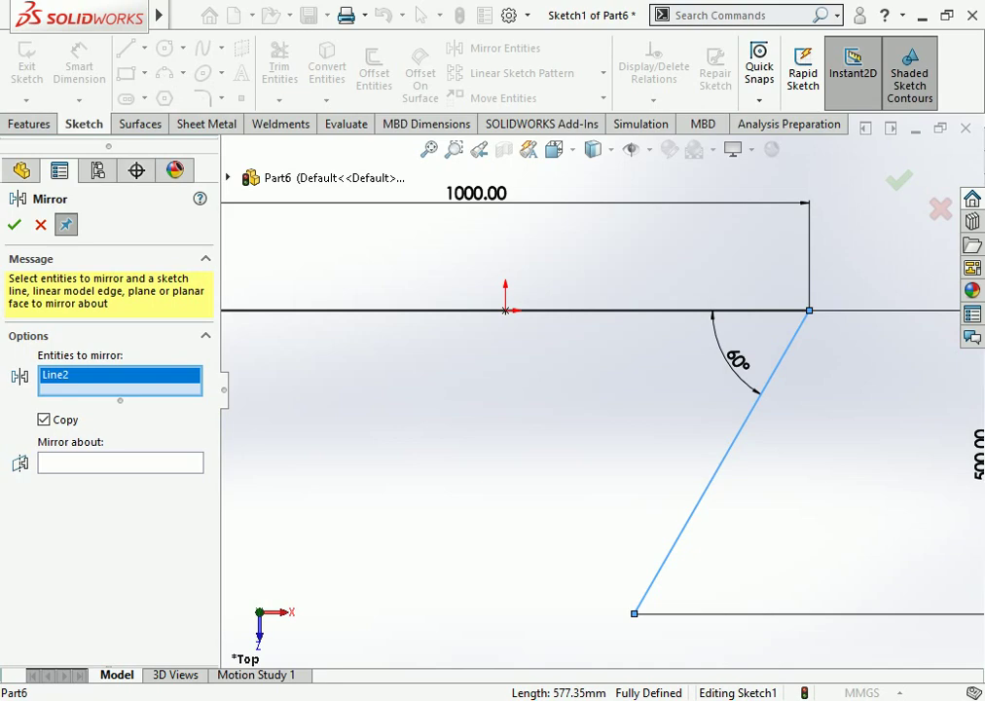
click(119, 462)
key(Escape)
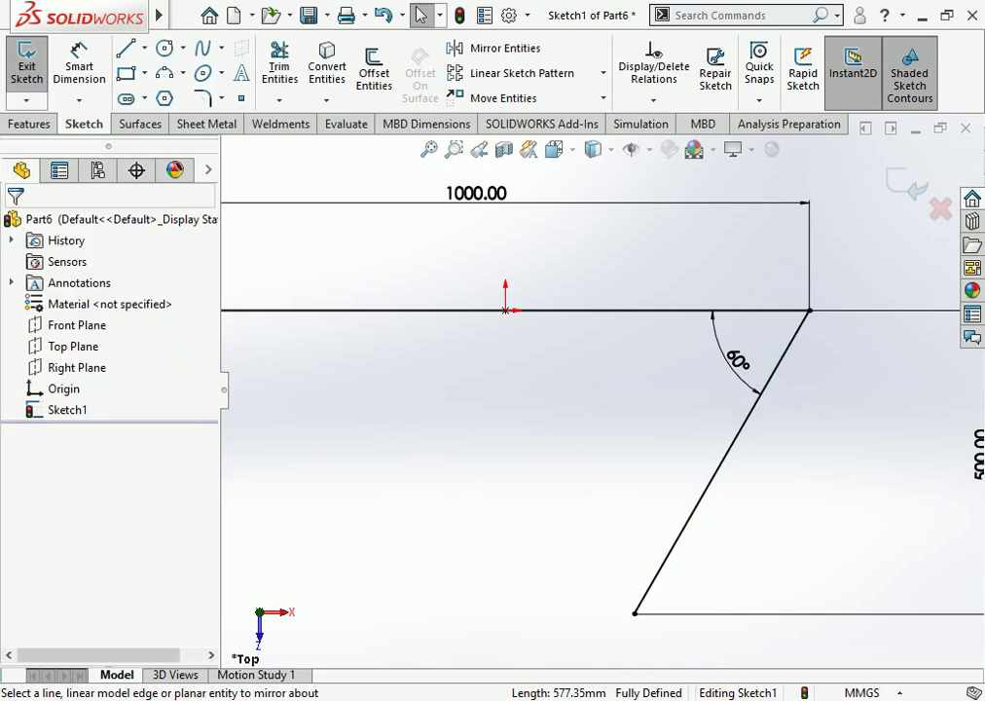
Step: Draw a vertical construction centreline upward from the origin
click(164, 48)
click(144, 48)
click(159, 97)
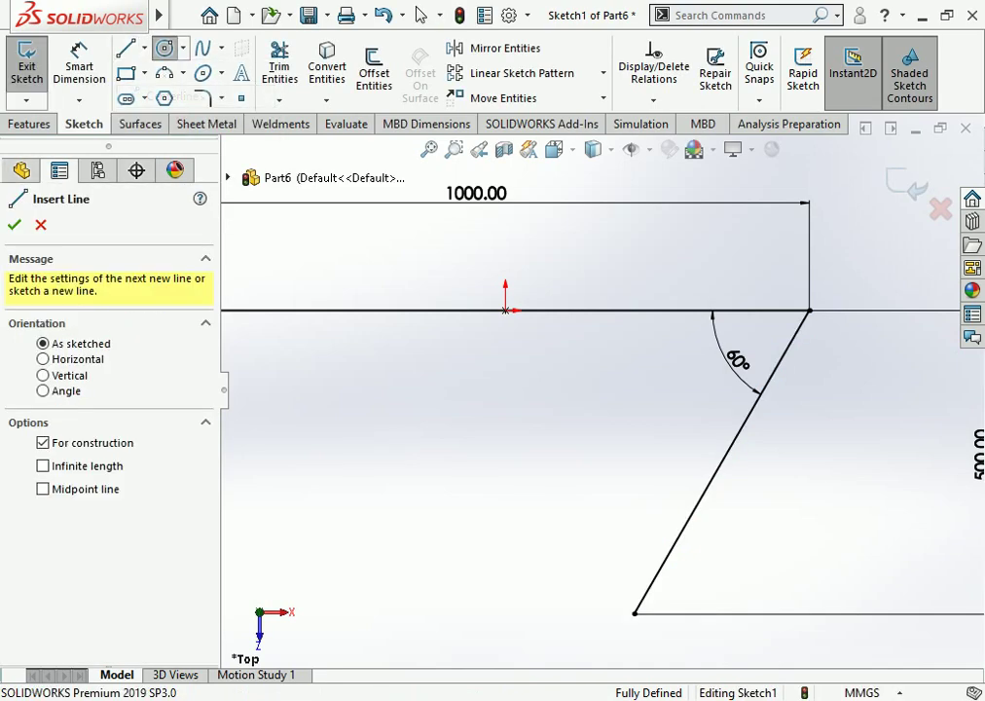
click(505, 309)
click(505, 239)
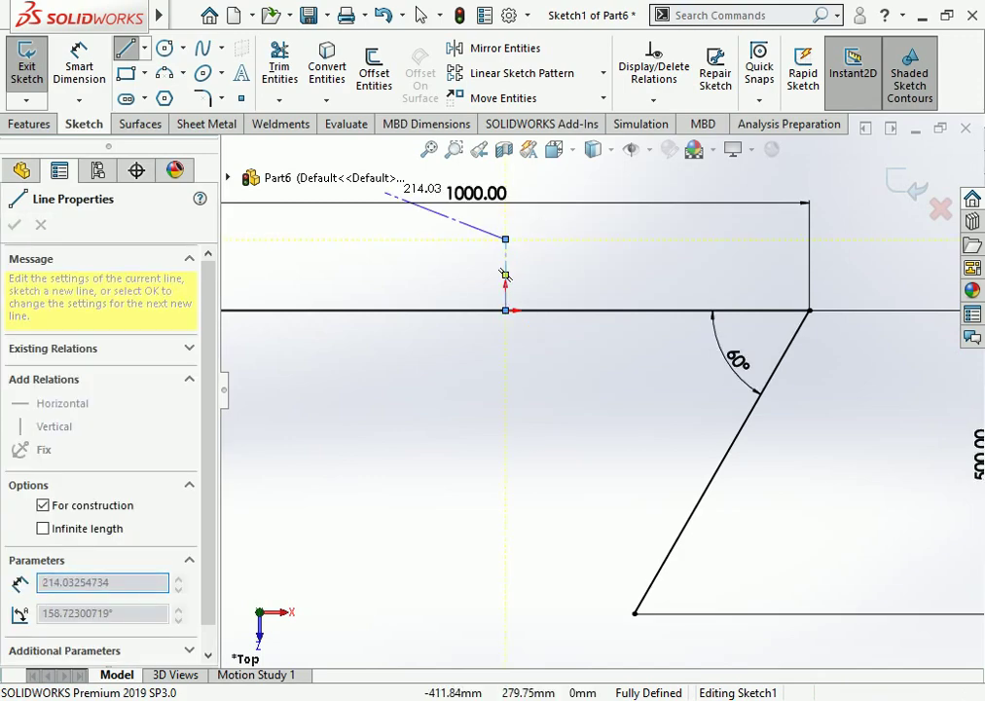
double_click(505, 275)
key(Escape)
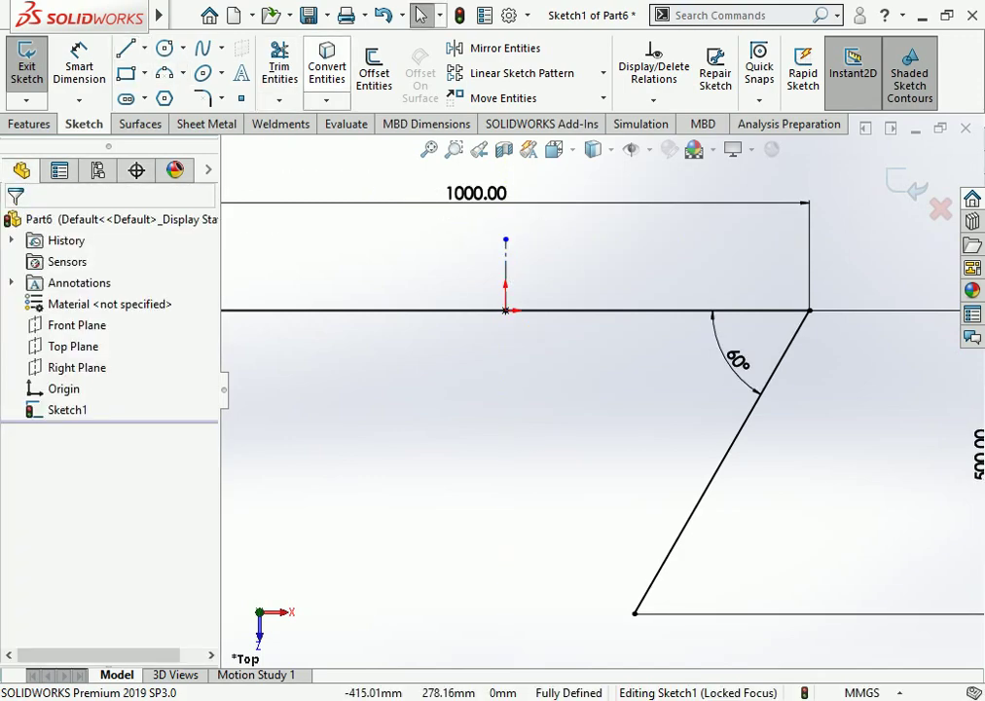
Step: Mirror the slanted line about the vertical centreline to create the matching left side
click(496, 48)
click(713, 479)
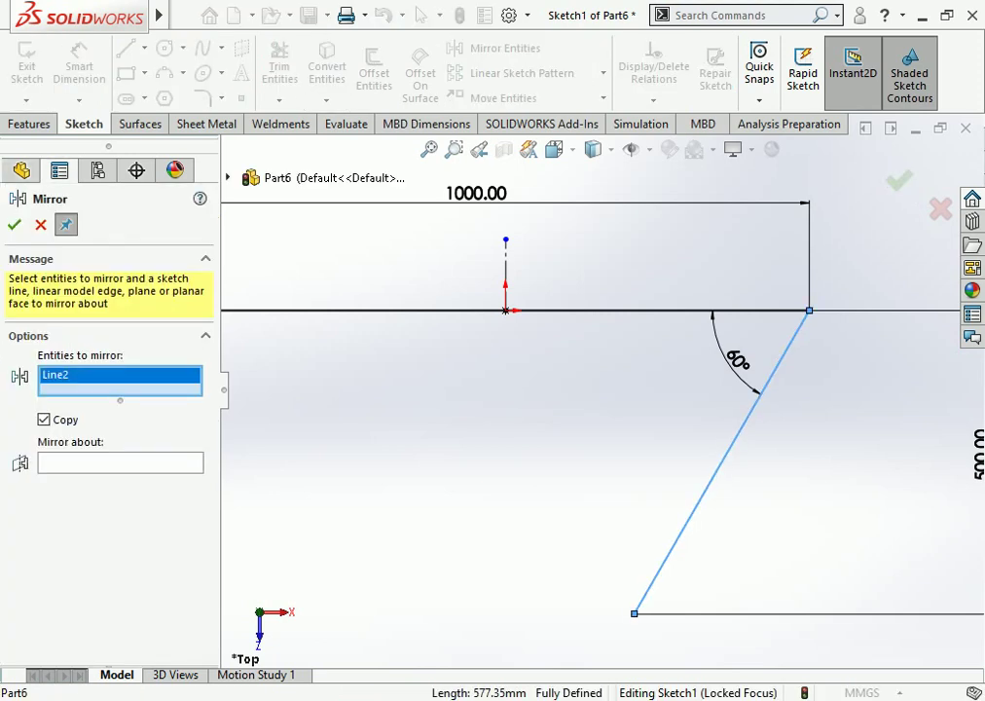
click(506, 272)
scroll(487, 390, up, 2)
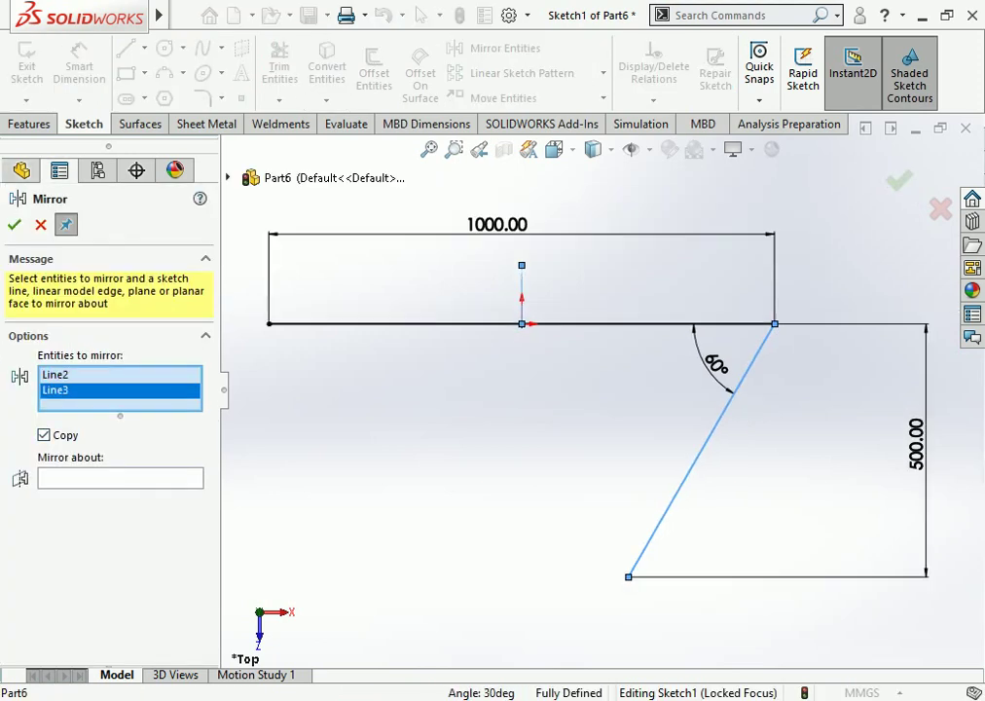
scroll(487, 389, up, 1)
scroll(487, 390, down, 2)
click(120, 477)
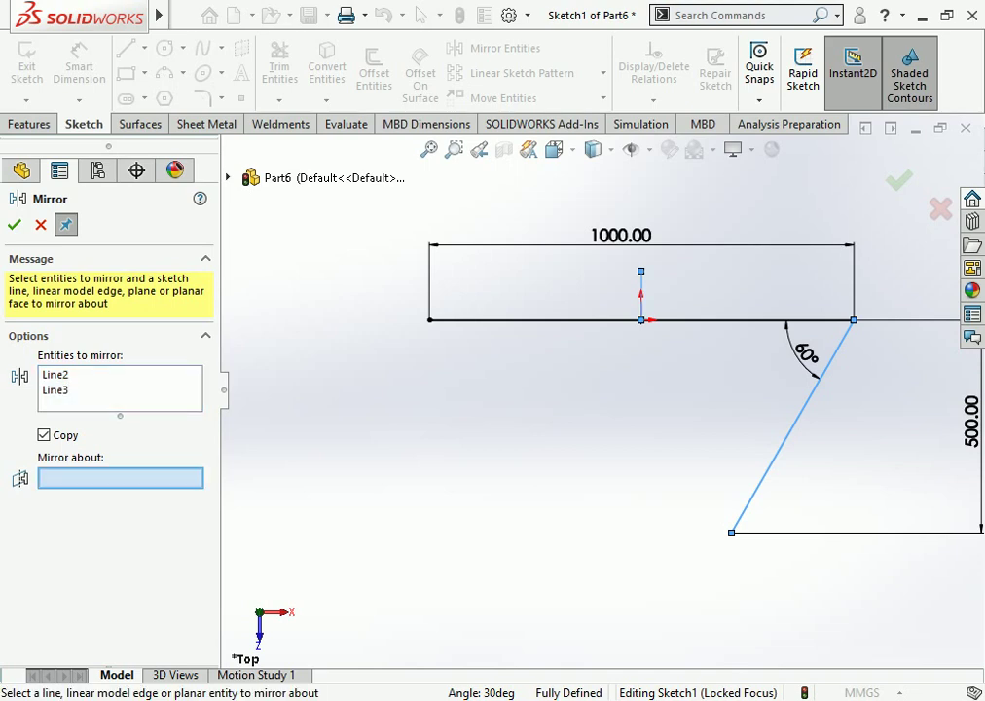
click(641, 295)
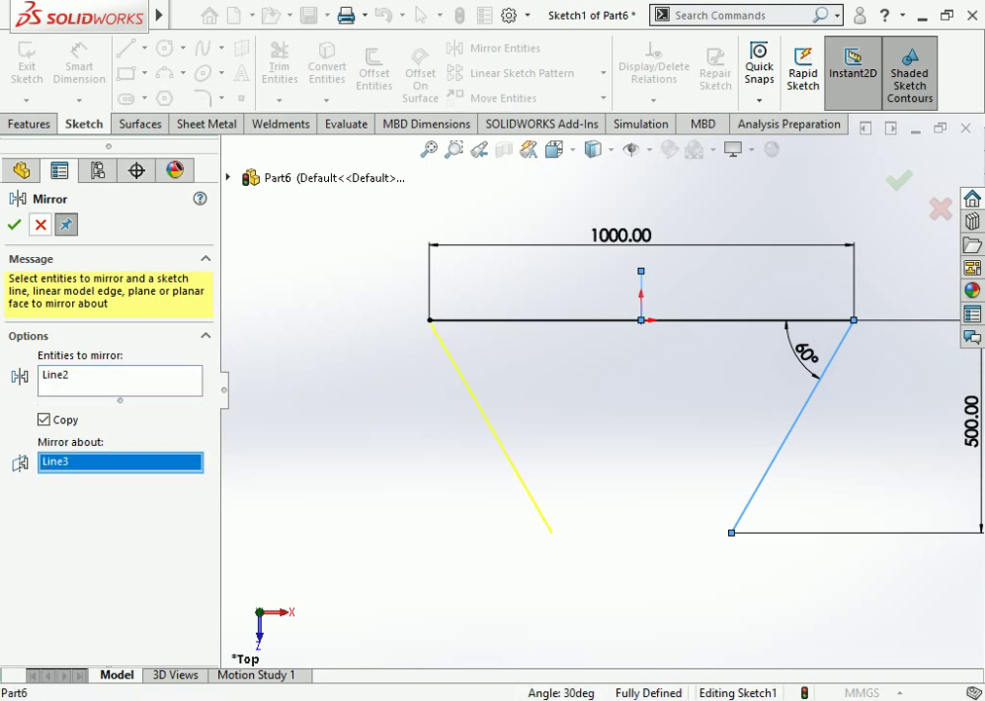
key(Return)
key(Escape)
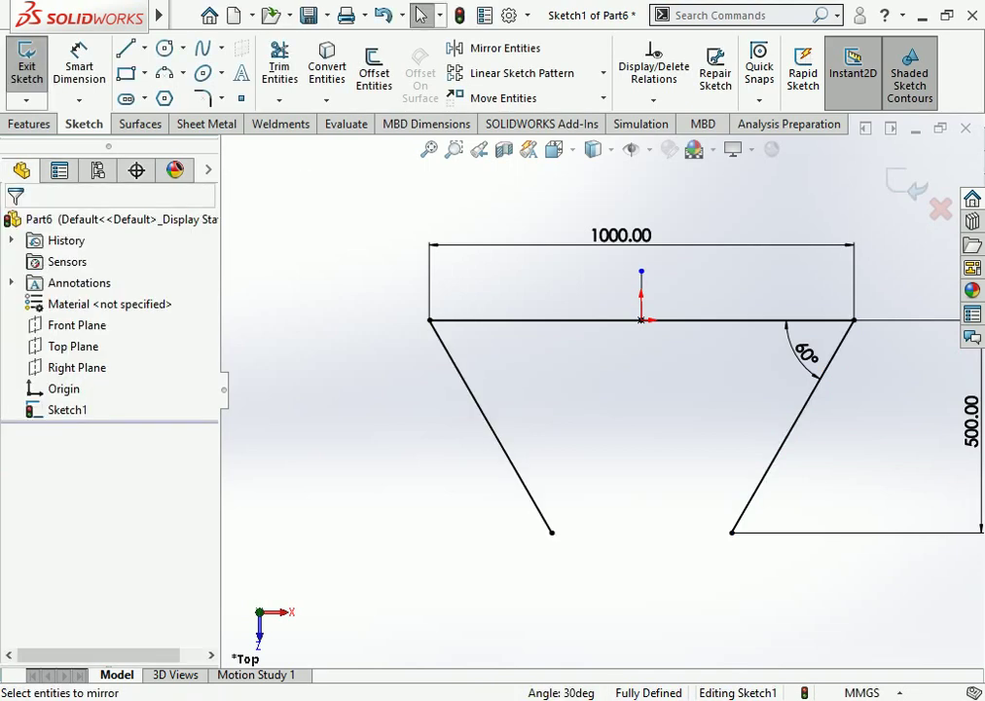
scroll(717, 332, down, 2)
scroll(605, 404, up, 2)
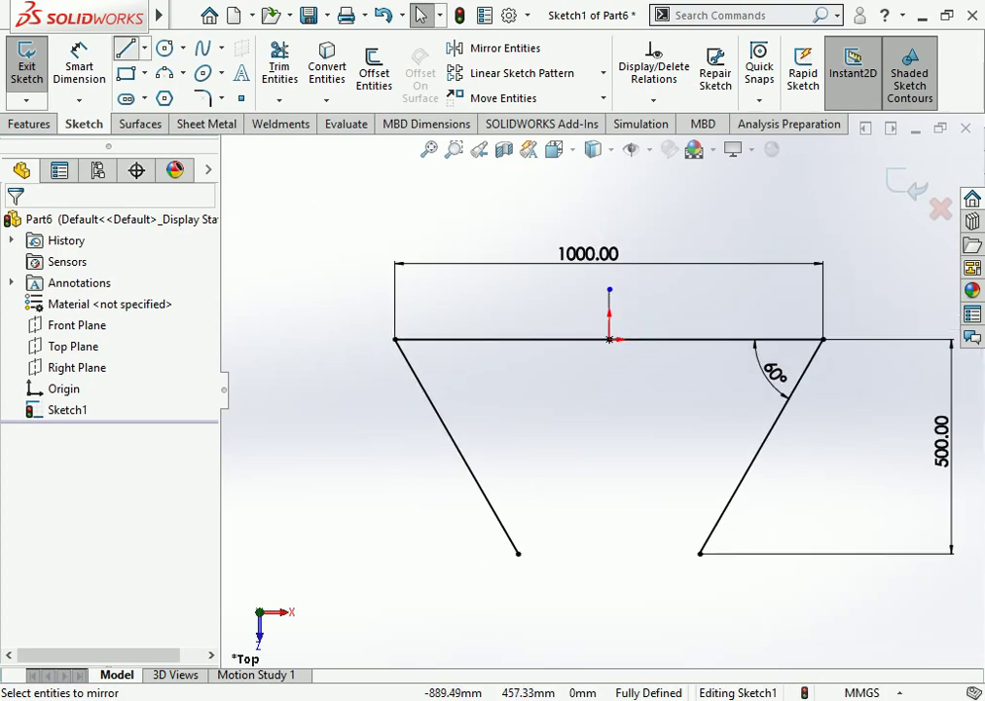
click(518, 553)
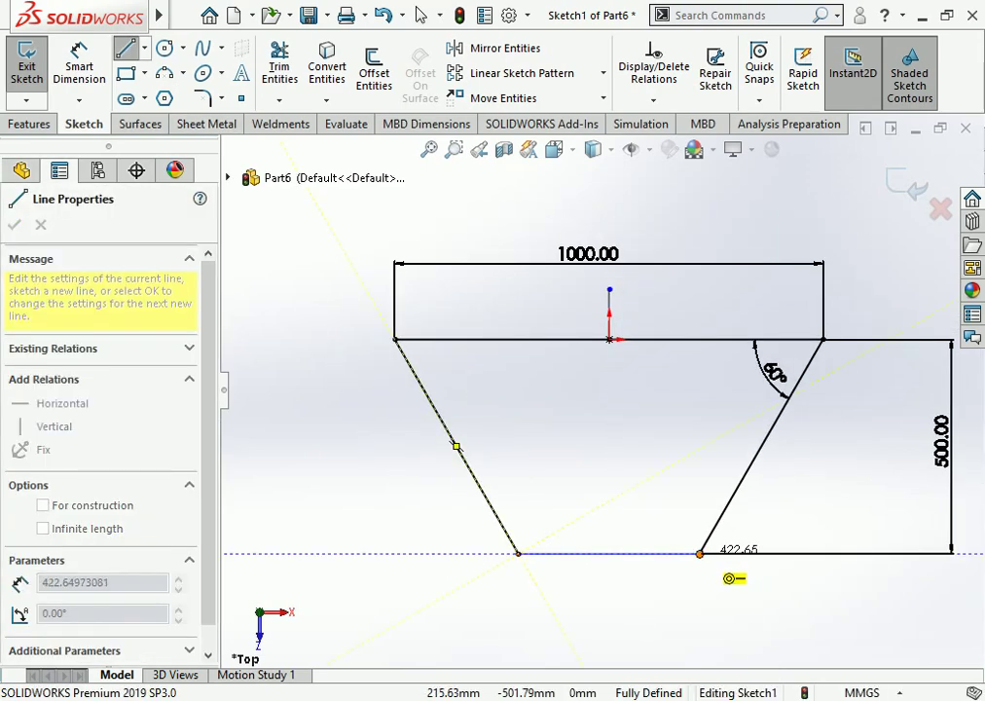
Step: Draw the bottom edge between the lower endpoints and change the 500 height to 450 mm
click(699, 553)
key(Escape)
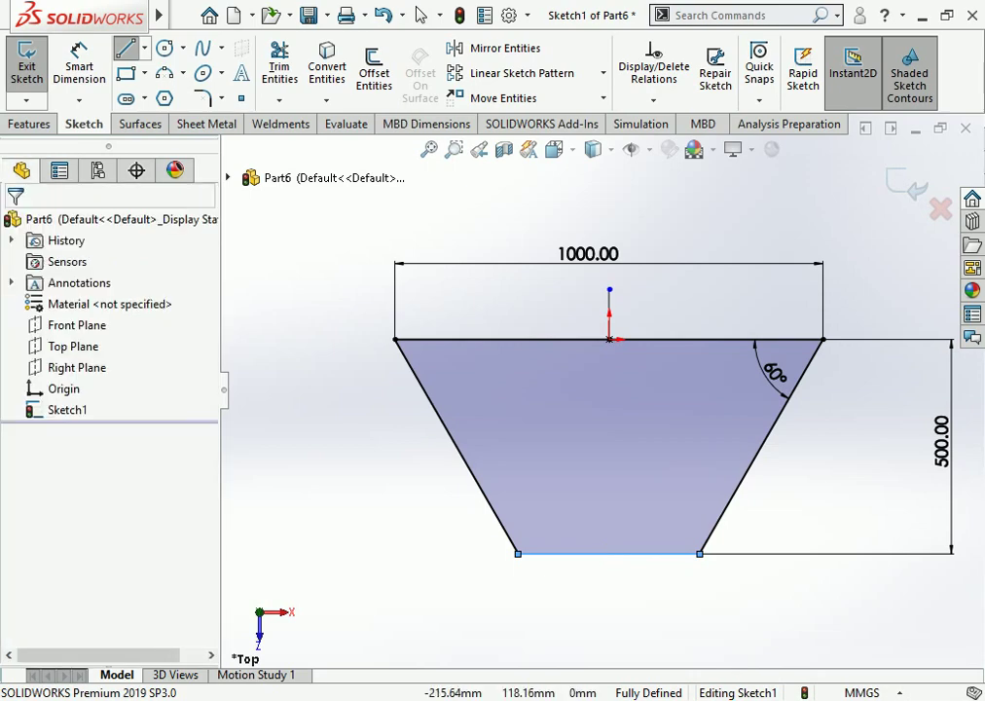
scroll(608, 553, up, 3)
scroll(824, 582, down, 4)
double_click(777, 378)
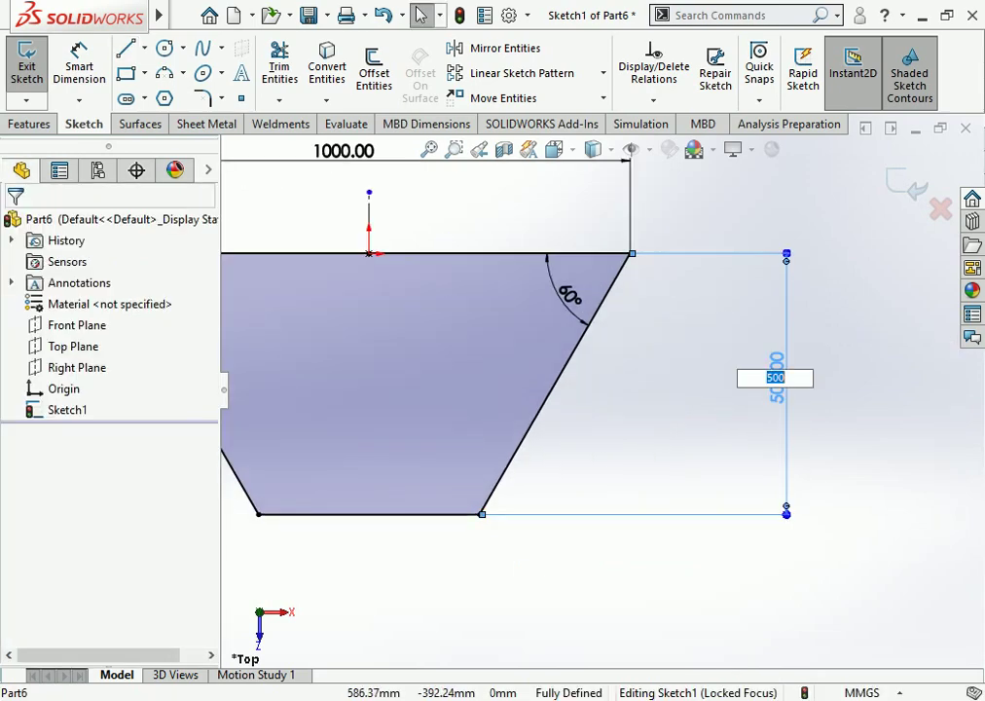
text(450)
key(Return)
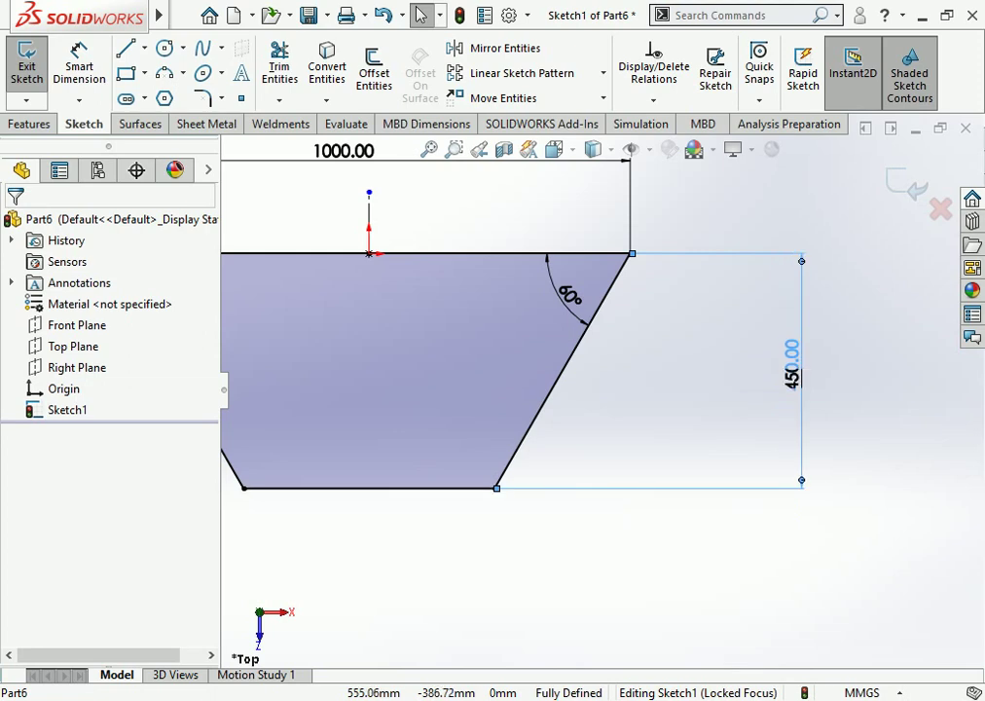
key(f)
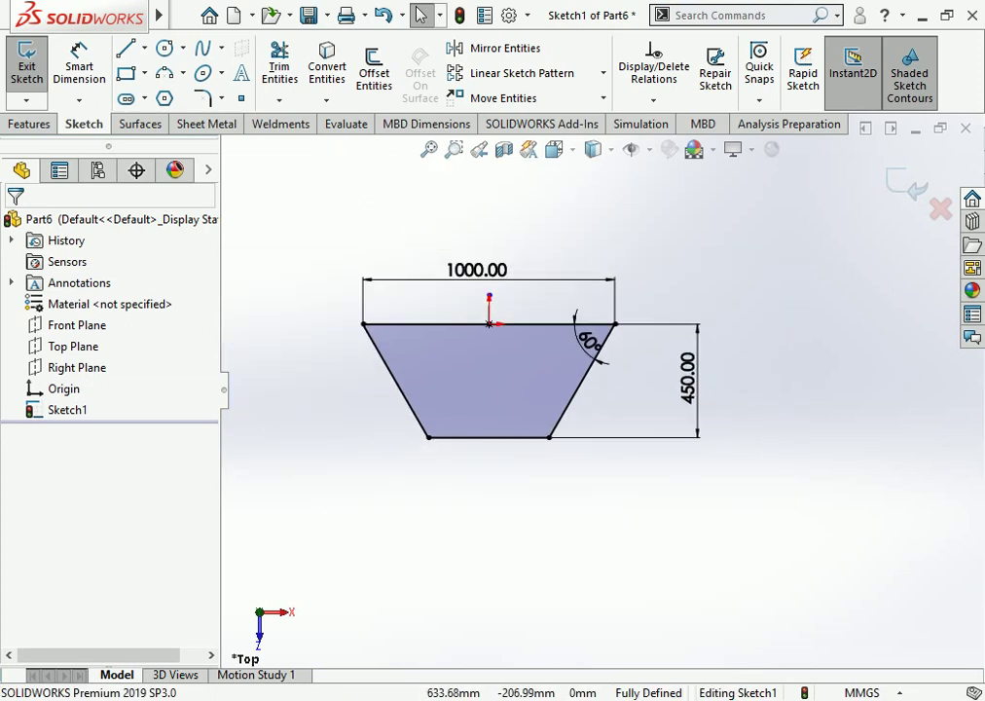
scroll(516, 334, down, 2)
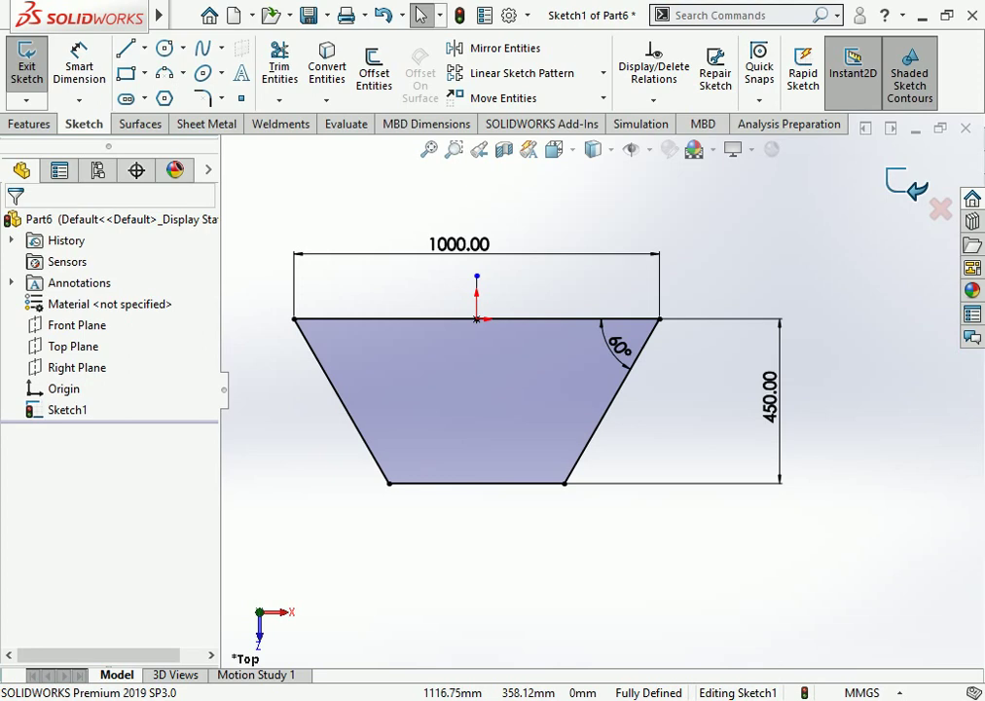
Step: Exit the sketch and orbit to view the trapezoid at a 3D angle
key(ctrl+b)
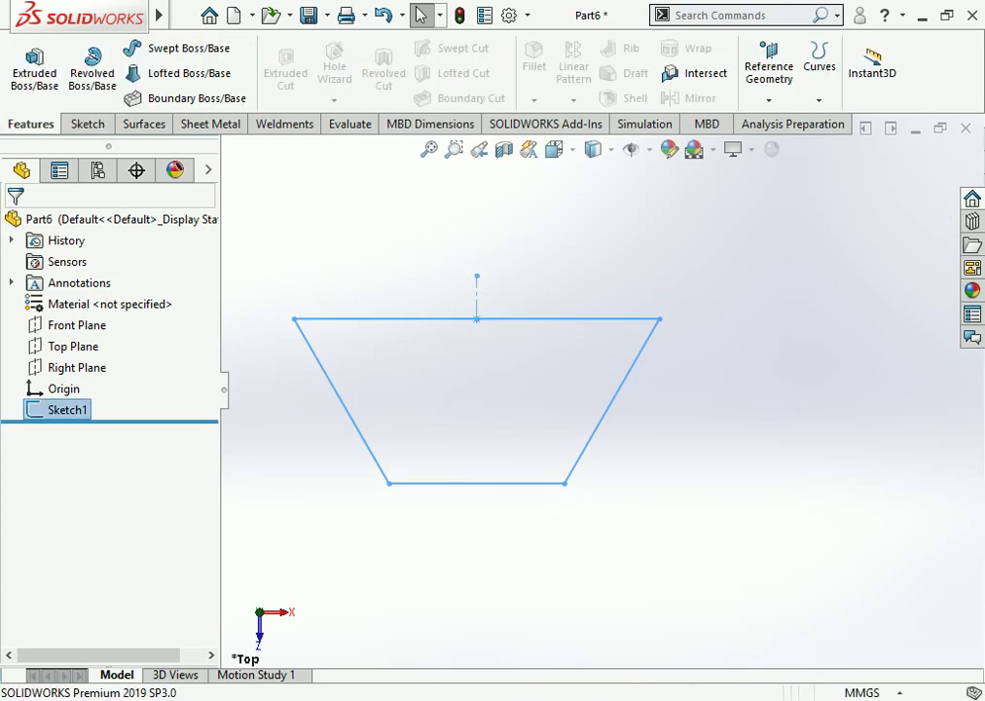
middle_drag(506, 390, 584, 418)
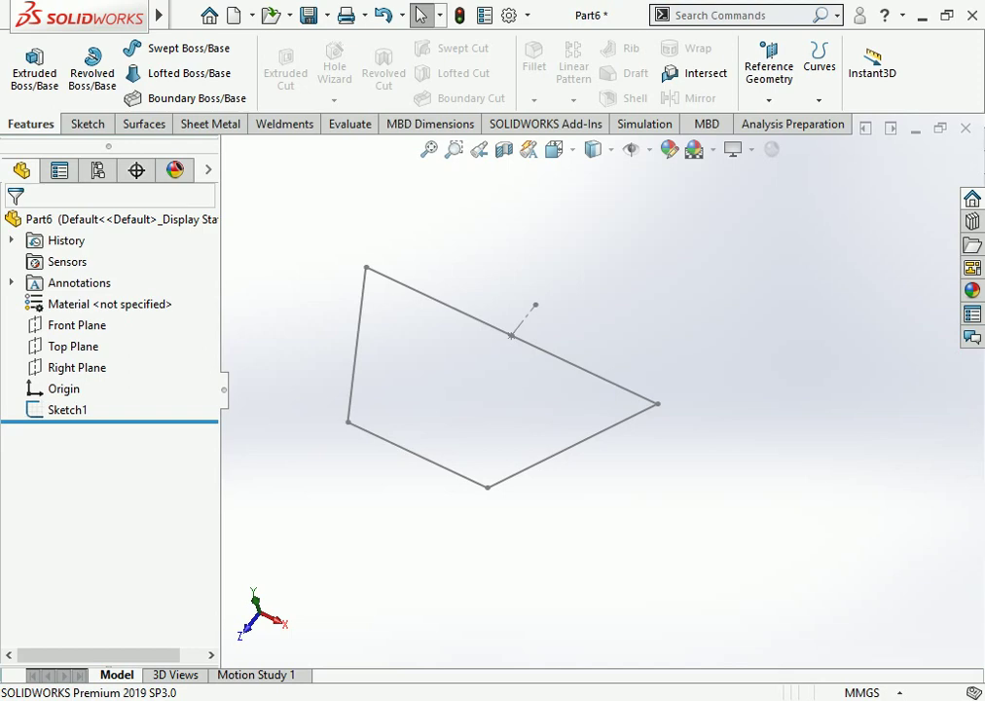
Step: Start a Structural Member with an iso square tube profile, size 40 x 40 x 4
click(283, 124)
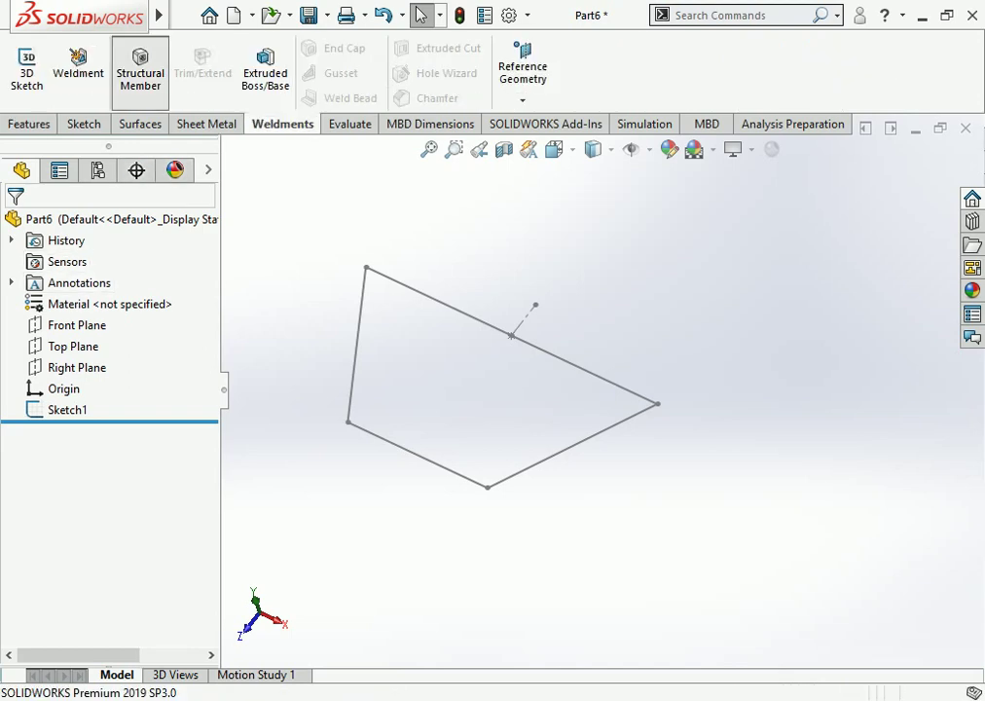
click(140, 71)
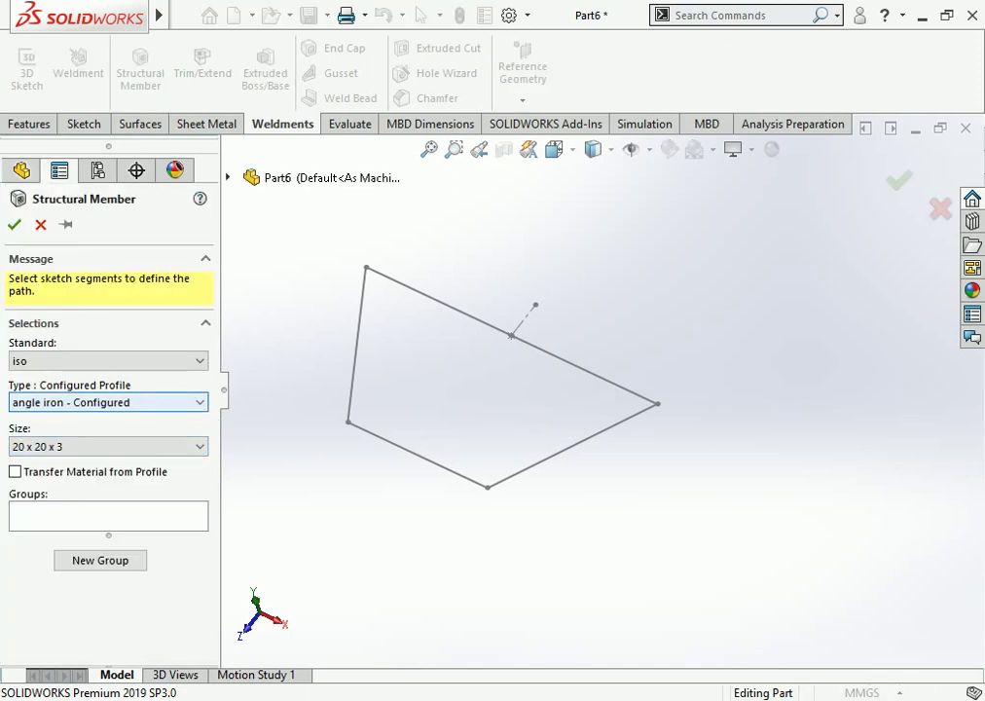
click(200, 402)
click(74, 482)
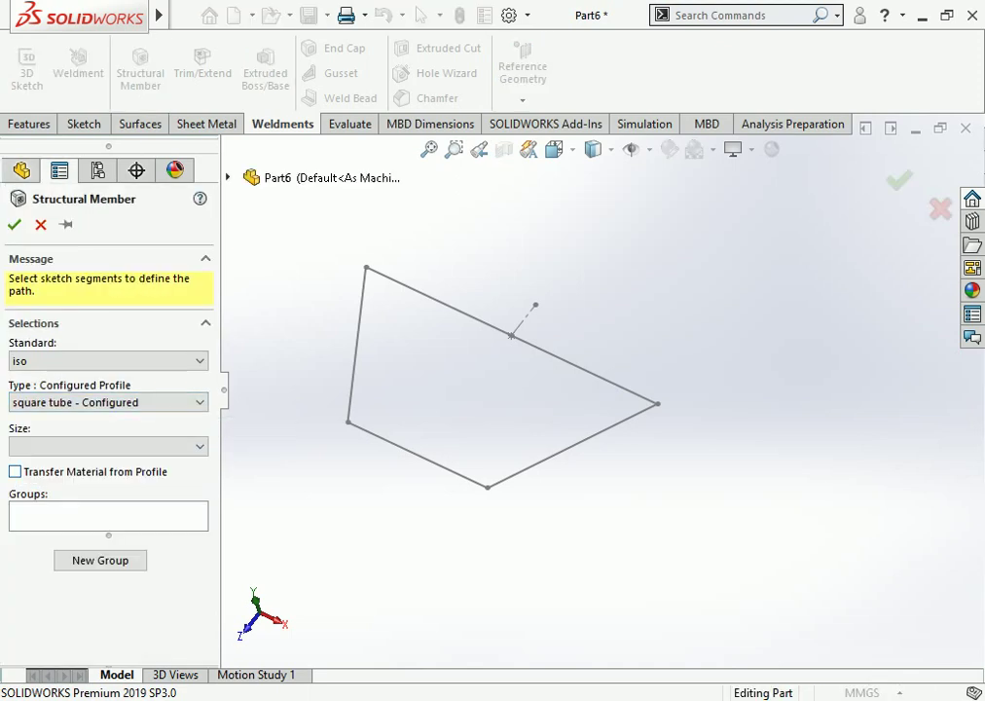
click(200, 446)
click(44, 494)
Step: Select the top, left slanted, bottom and right slanted sketch lines as paths and create the members
click(368, 268)
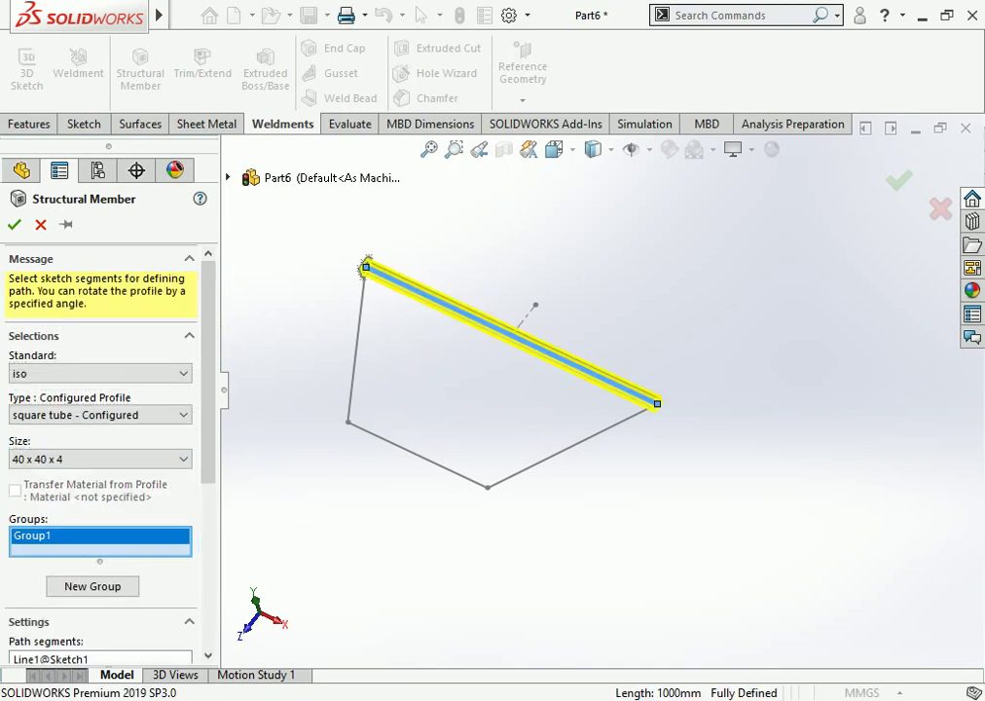
scroll(394, 295, down, 3)
click(345, 271)
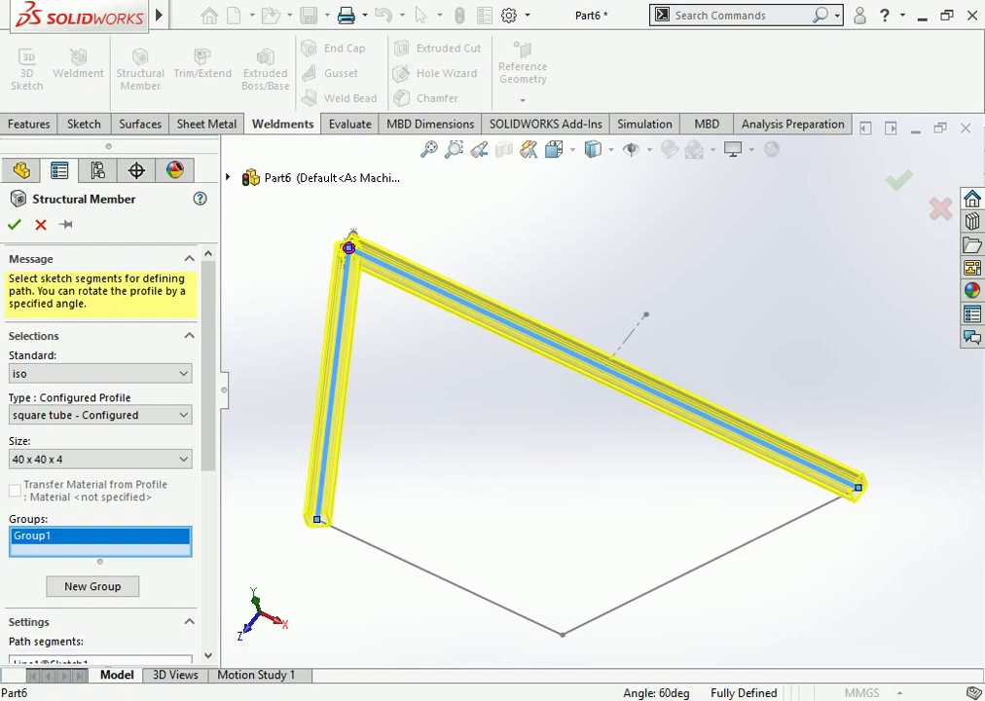
click(440, 577)
click(711, 561)
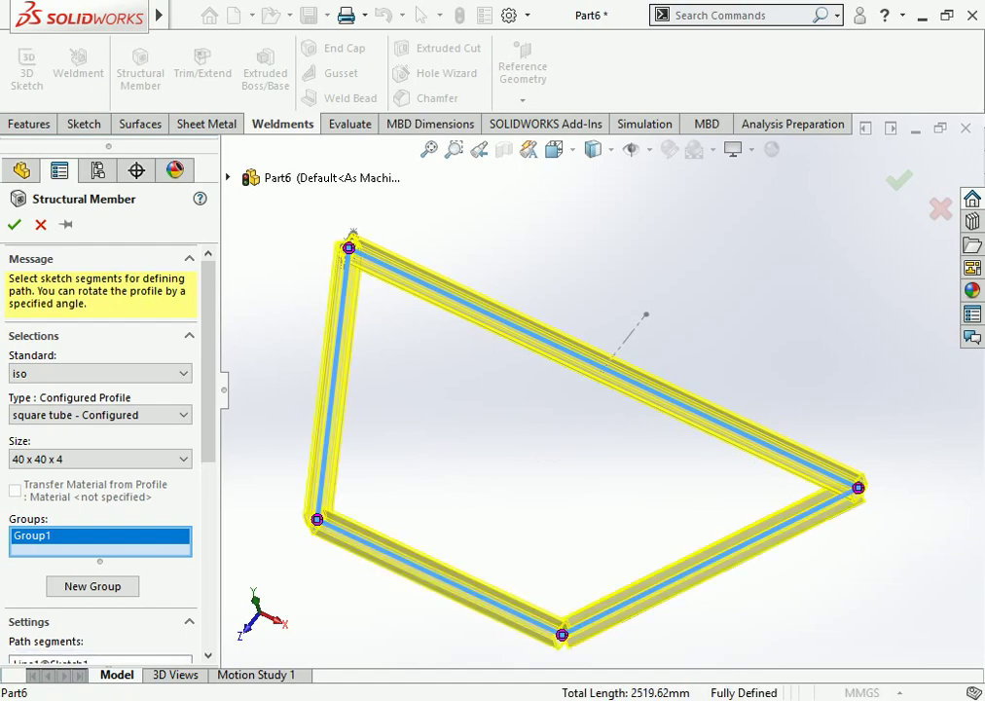
middle_drag(711, 561, 672, 389)
scroll(681, 408, down, 5)
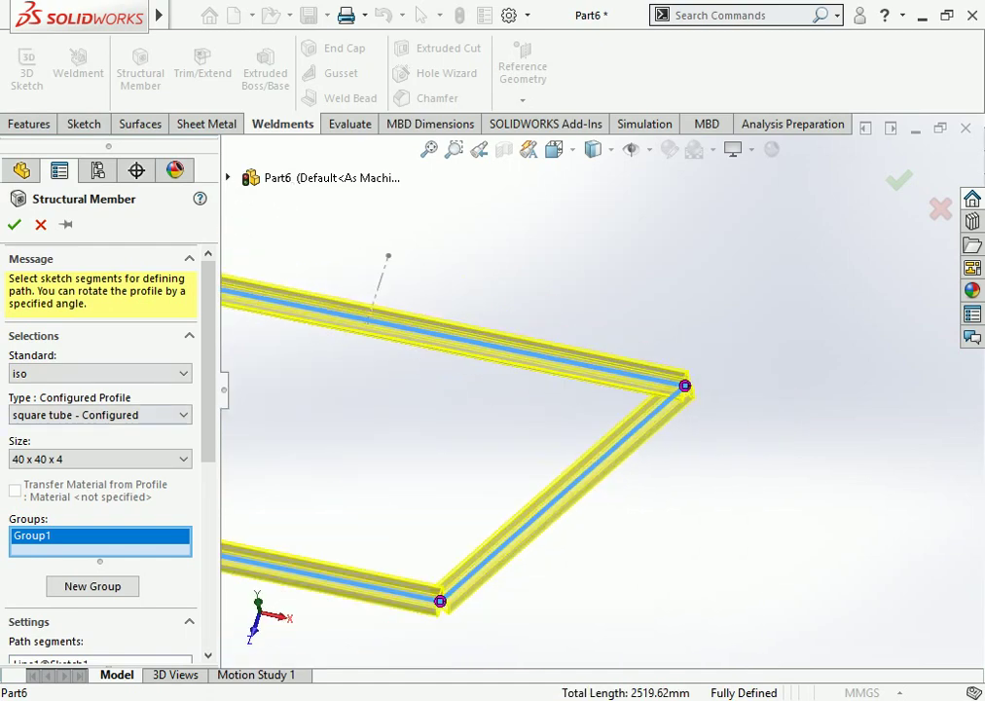
key(Return)
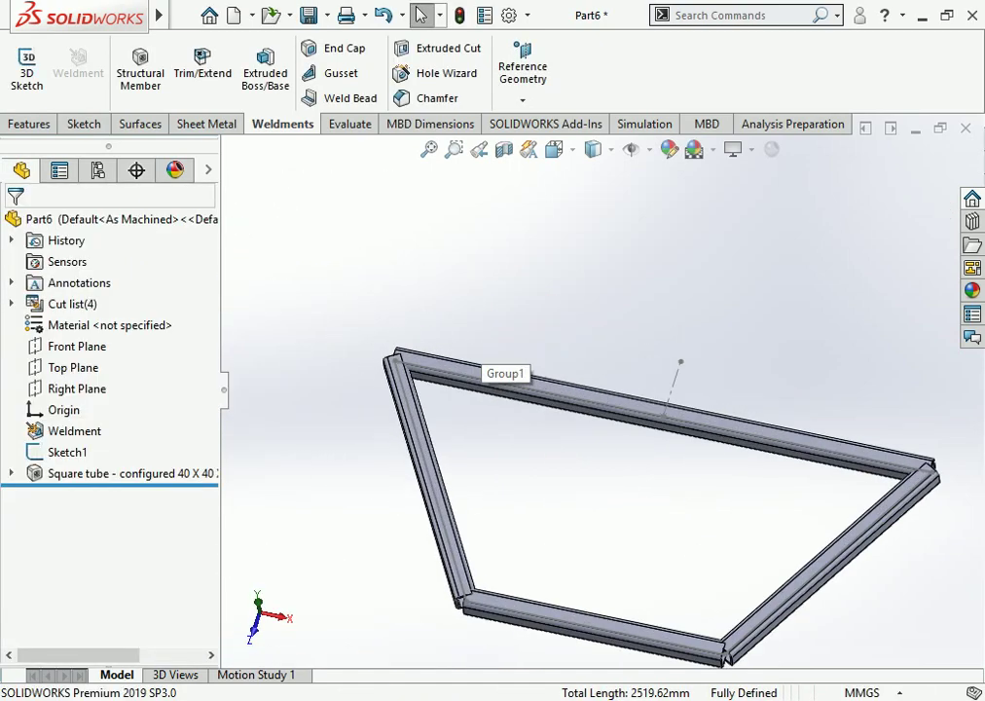
Step: Trim the top-left corner, cutting the left member against the top member
click(203, 73)
scroll(352, 425, down, 3)
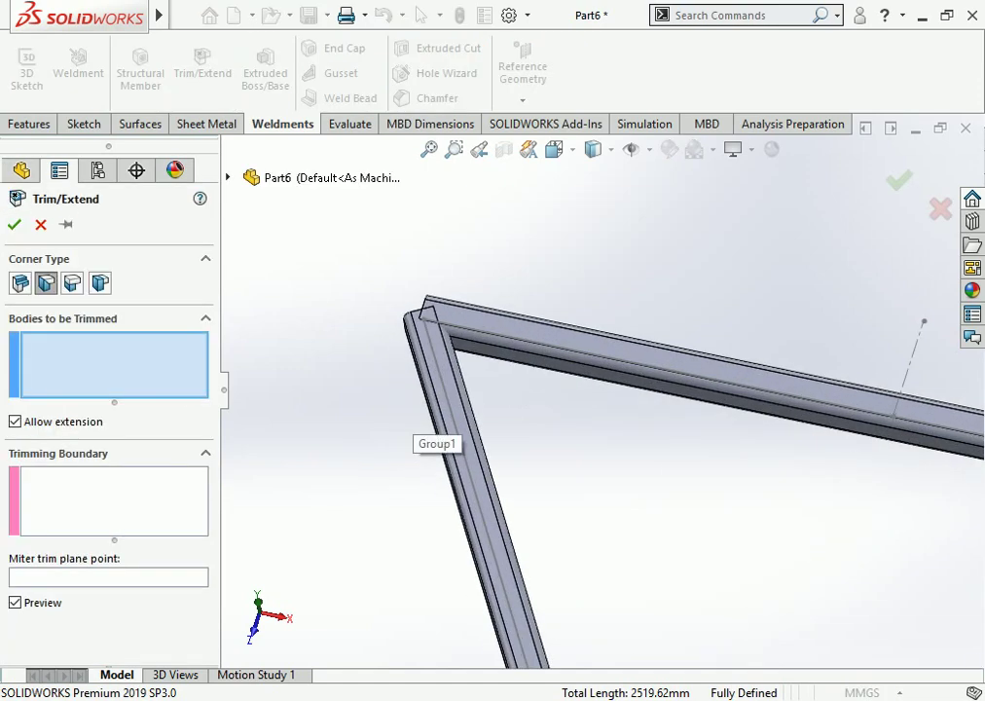
click(428, 313)
click(603, 352)
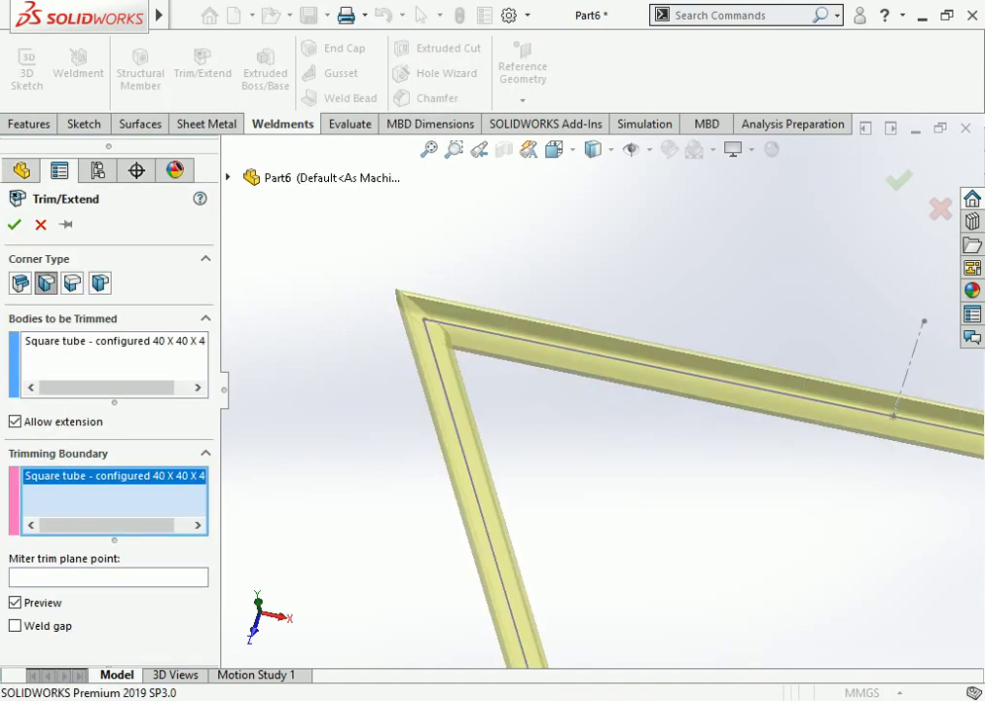
key(Return)
scroll(556, 417, up, 3)
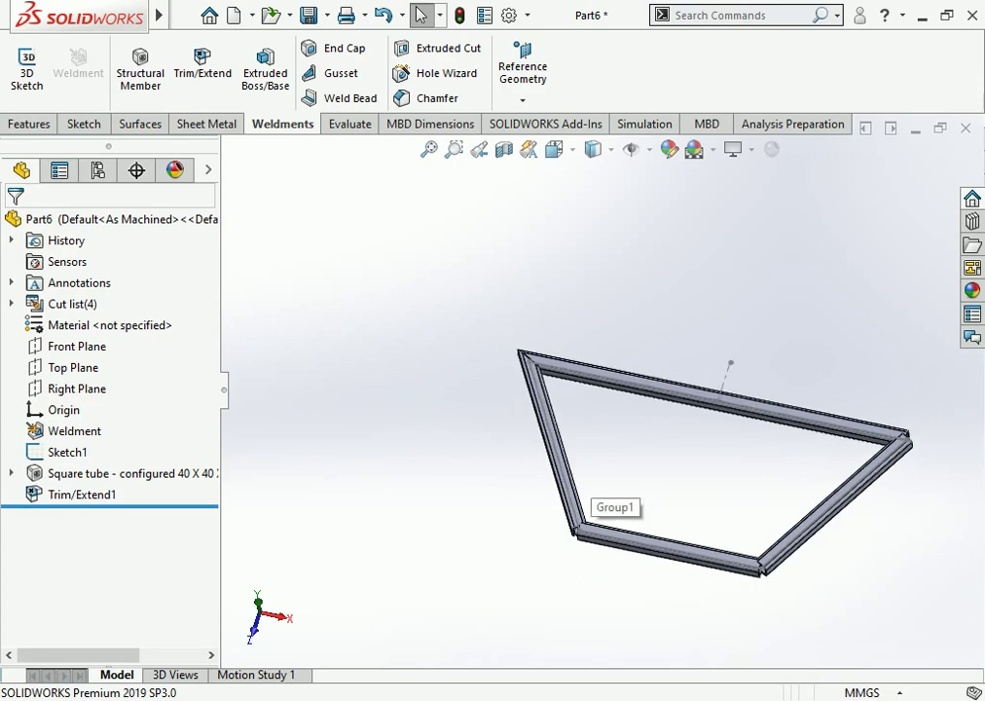
scroll(557, 417, down, 1)
Step: Trim the bottom-left corner, cutting the left member against the bottom member
click(203, 73)
scroll(620, 402, up, 1)
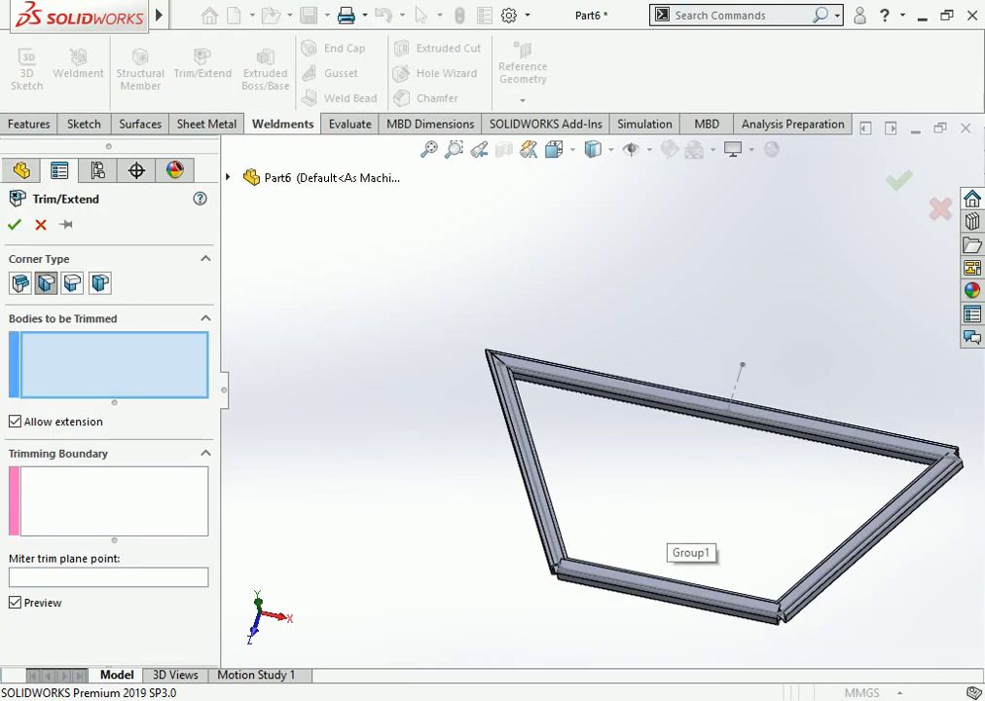
scroll(567, 582, down, 3)
click(482, 370)
click(681, 209)
scroll(618, 375, up, 3)
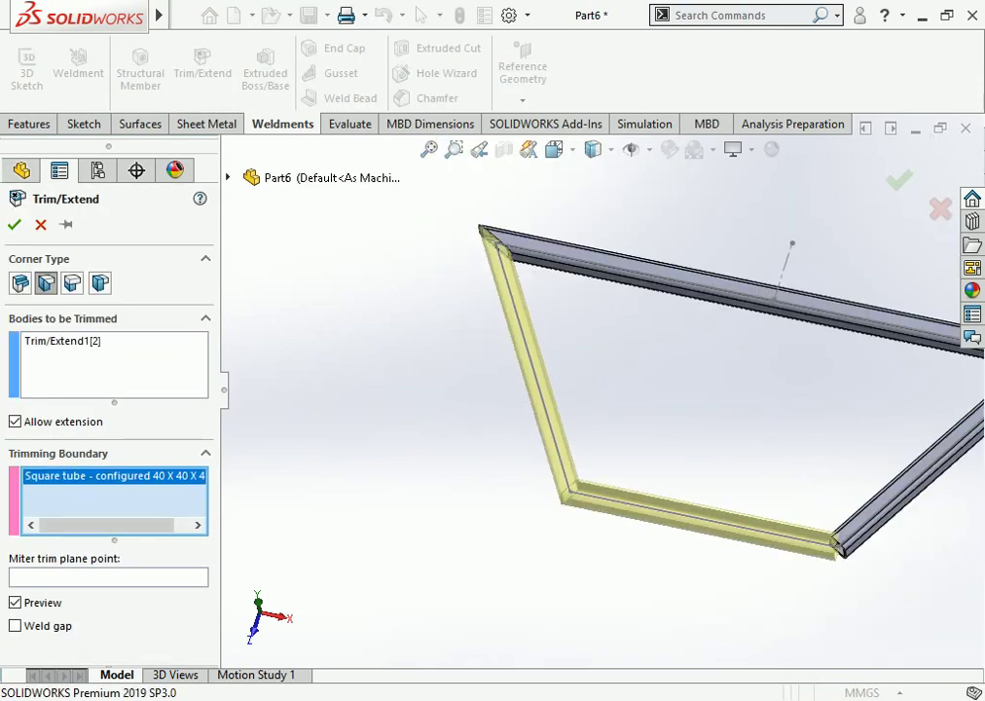
key(Return)
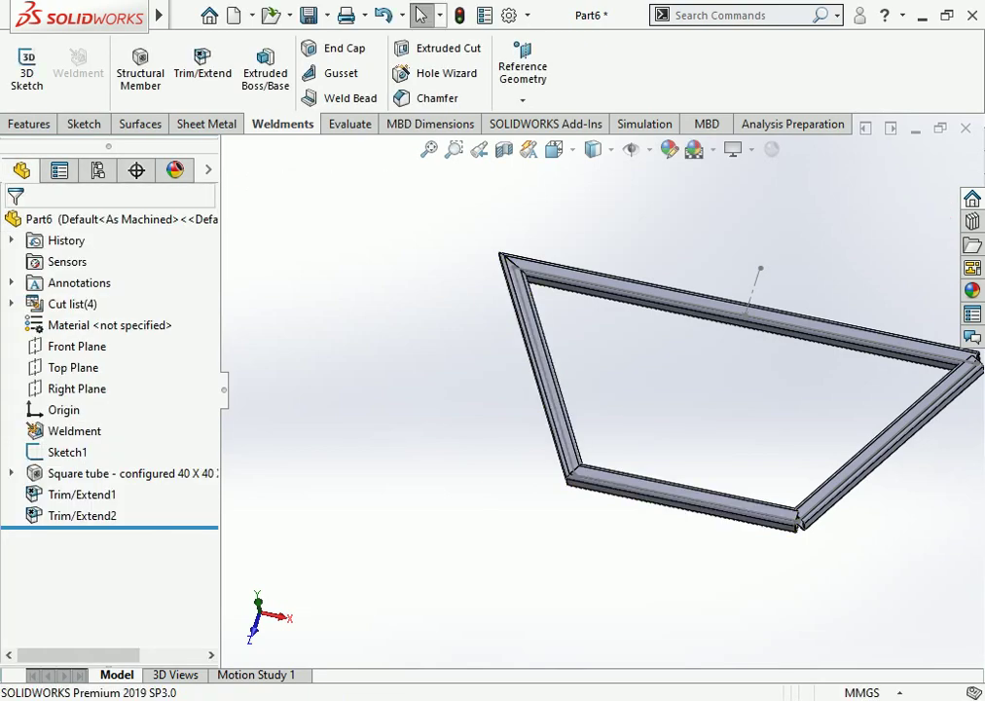
Step: Trim the bottom-right corner, cutting the bottom member against the right member
click(202, 73)
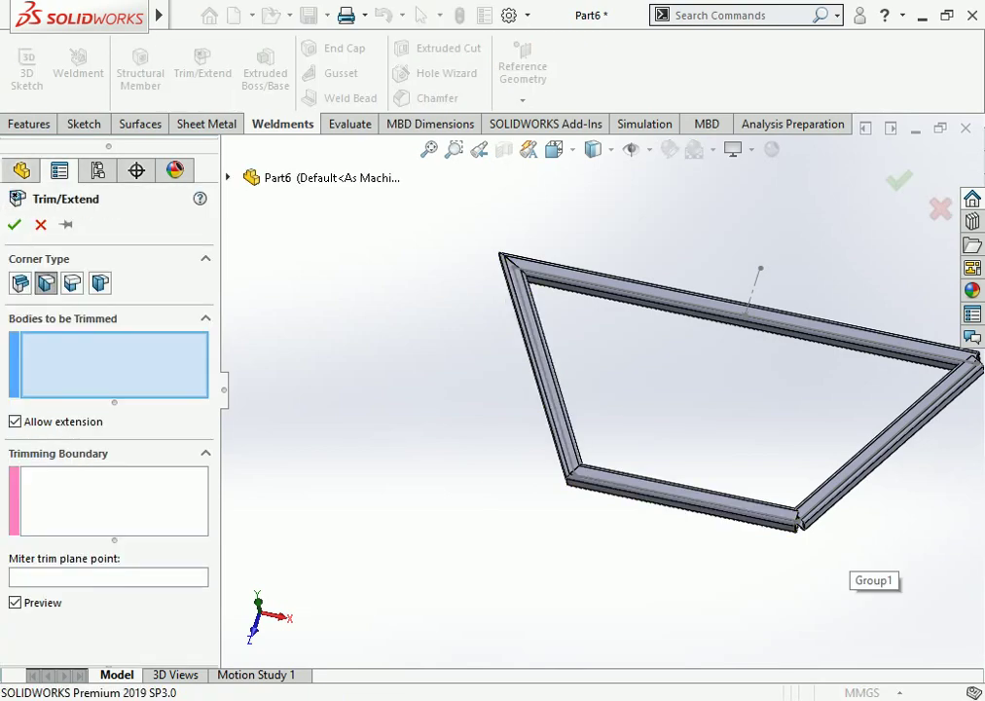
click(739, 307)
click(682, 498)
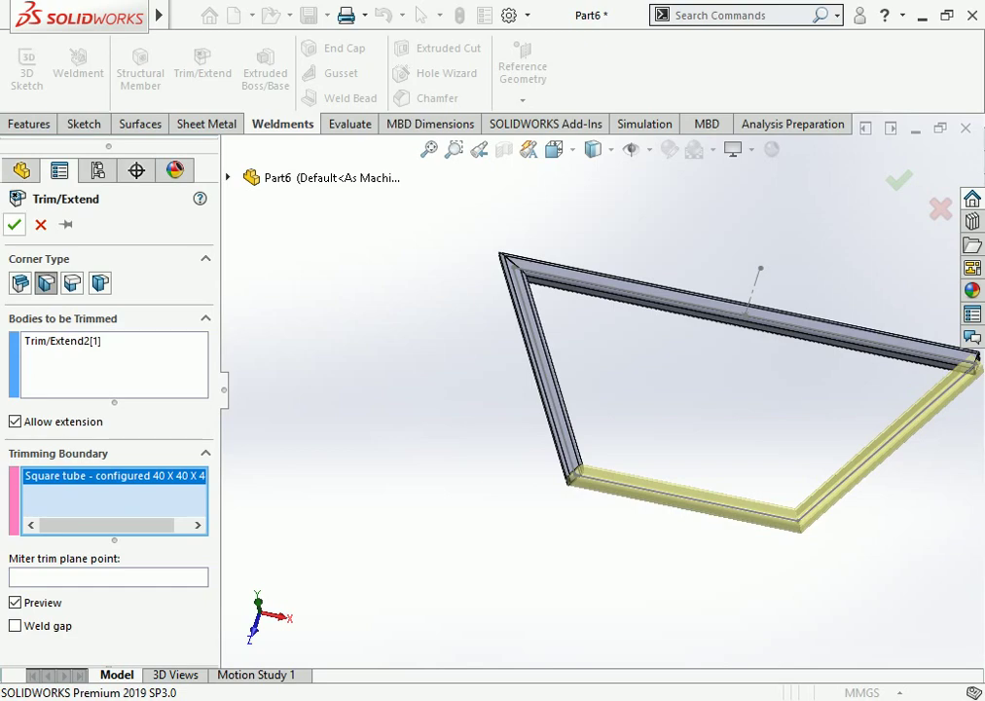
key(Return)
scroll(591, 370, up, 3)
scroll(881, 260, down, 4)
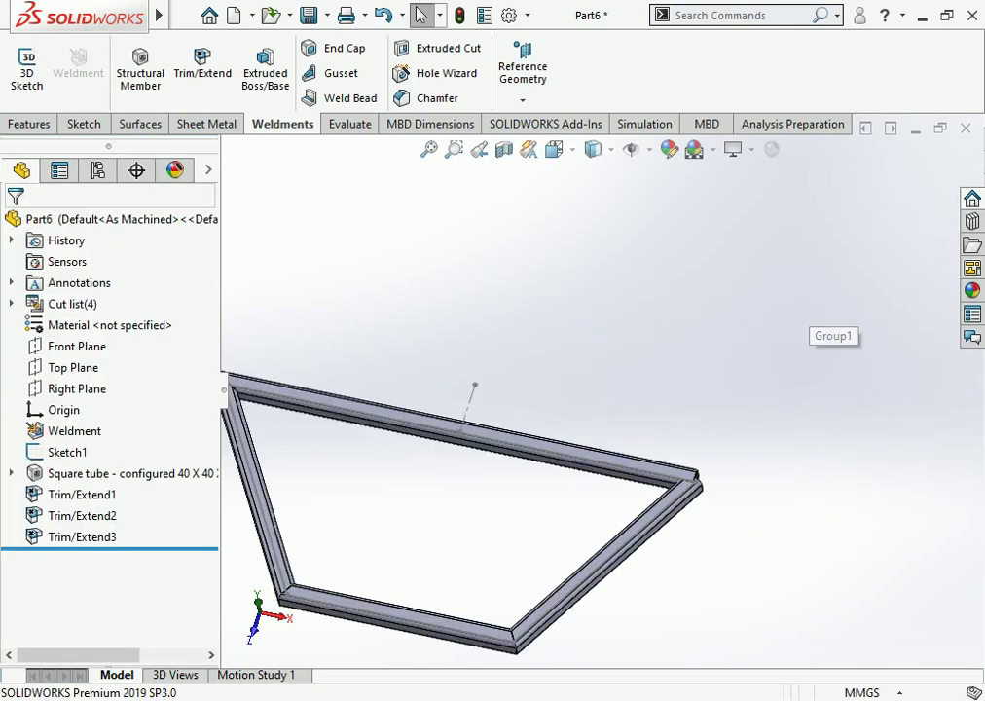
Step: Add a square tube structural member along the right slanted line
click(141, 68)
scroll(632, 513, down, 3)
scroll(632, 513, down, 2)
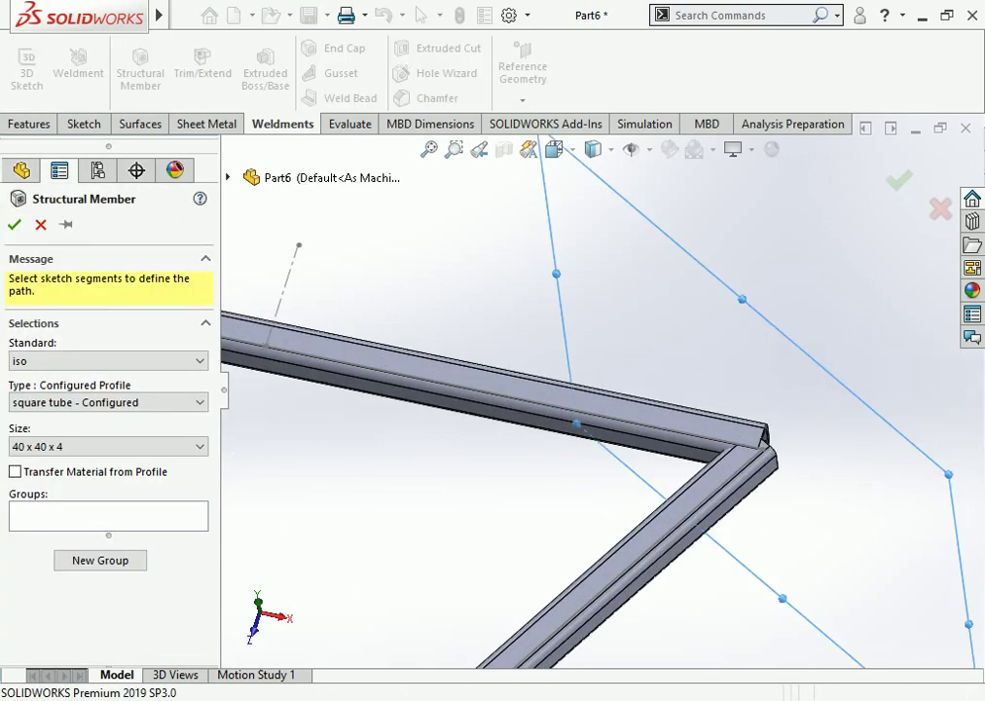
click(762, 447)
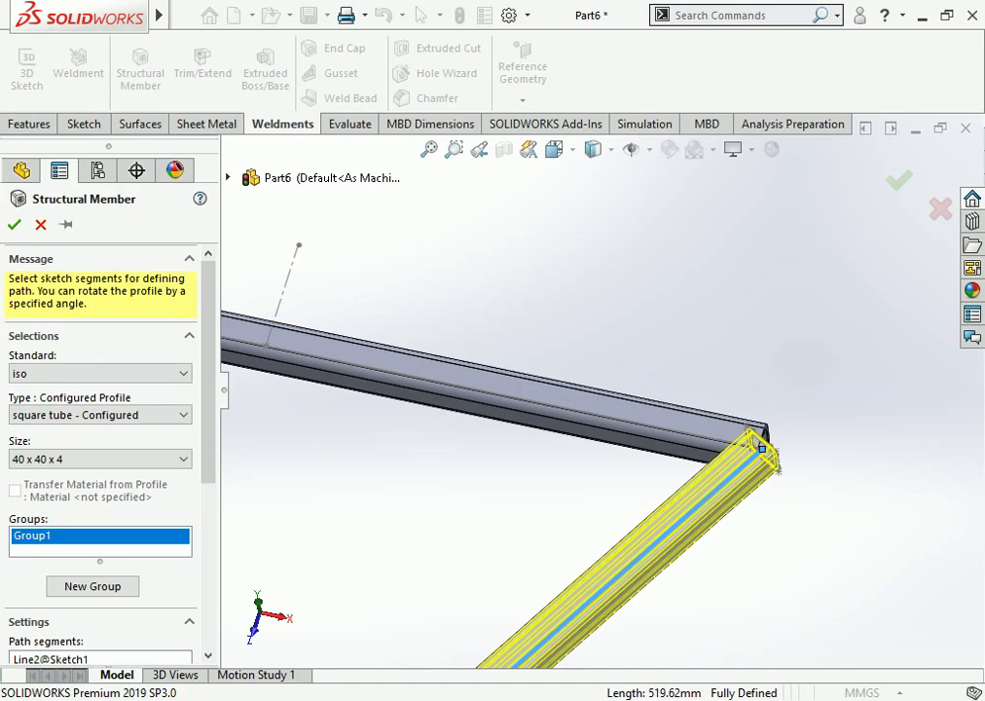
key(Return)
Step: Trim the final corner, cutting the lower member against the upper member
click(201, 68)
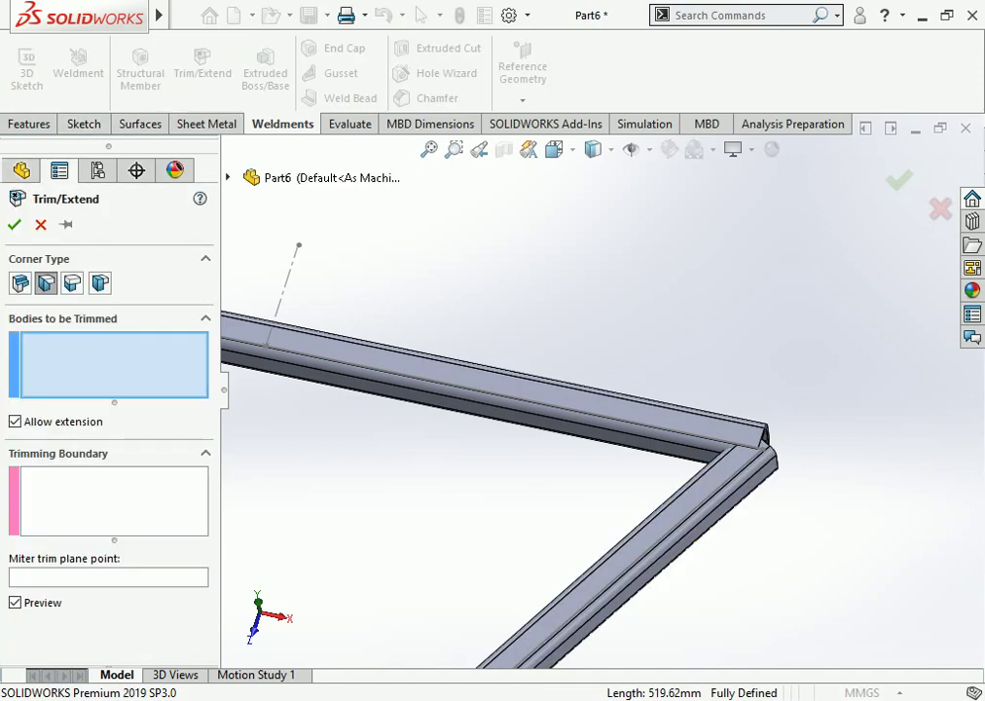
click(623, 564)
click(506, 385)
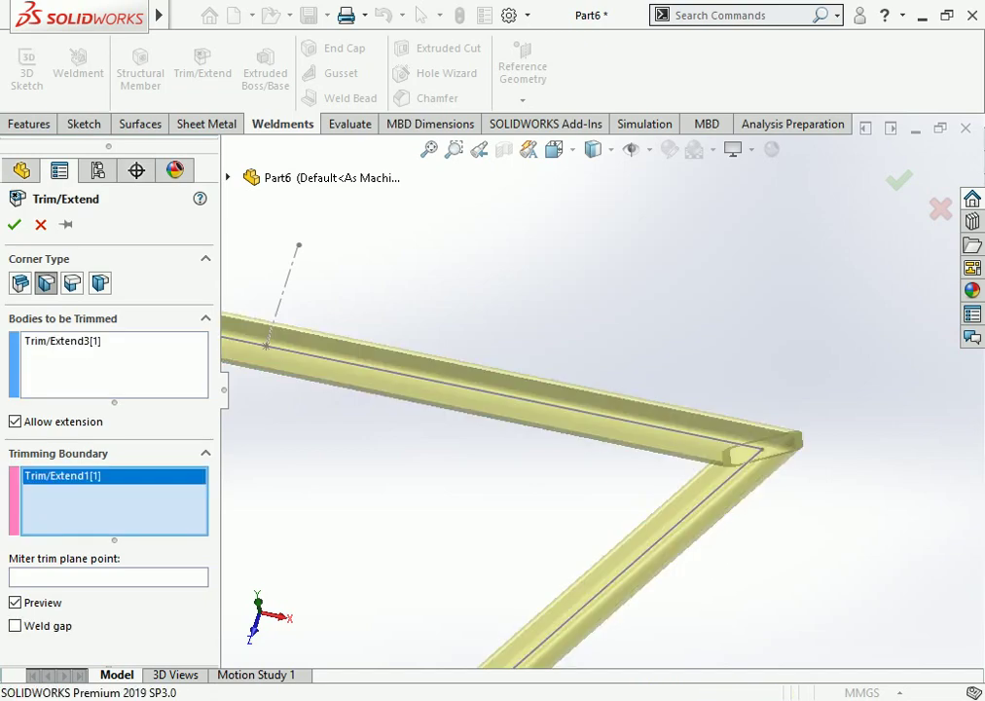
key(Return)
key(f)
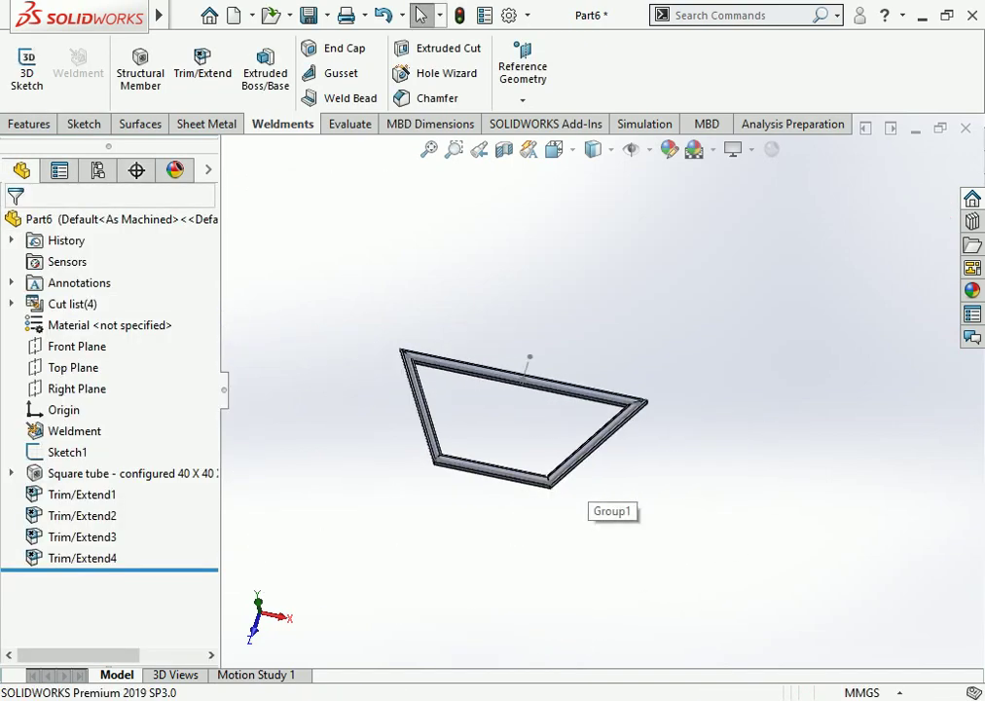
scroll(526, 475, down, 5)
Step: Start a sketch on the bottom tube's top face and view it normal to
scroll(545, 477, down, 5)
click(553, 478)
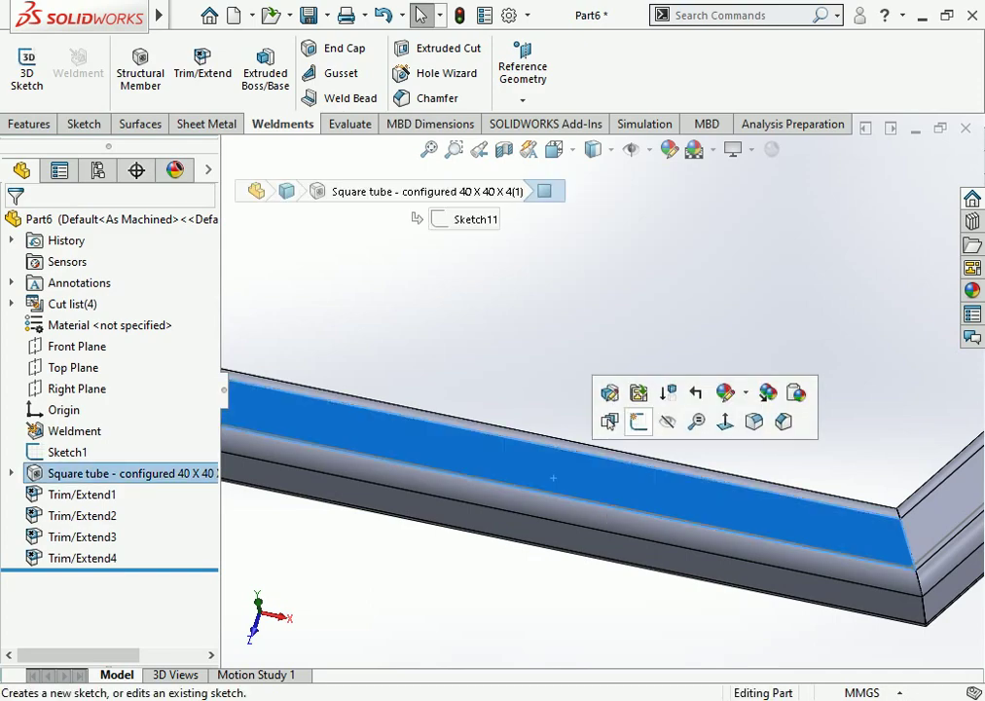
click(639, 420)
key(f)
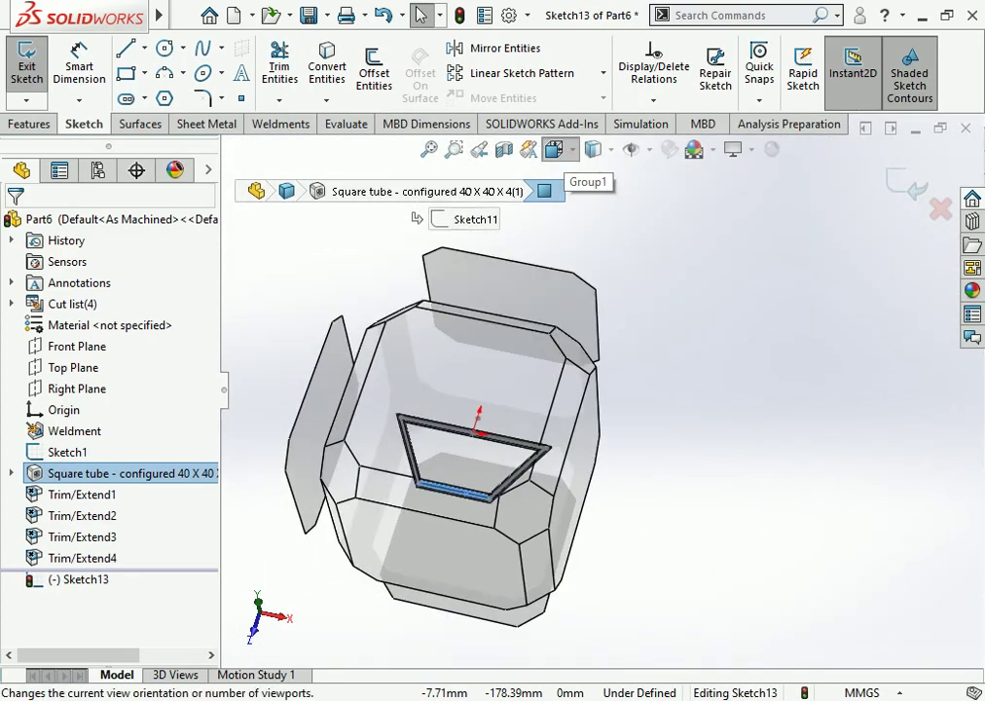
click(553, 149)
click(657, 173)
scroll(507, 533, down, 3)
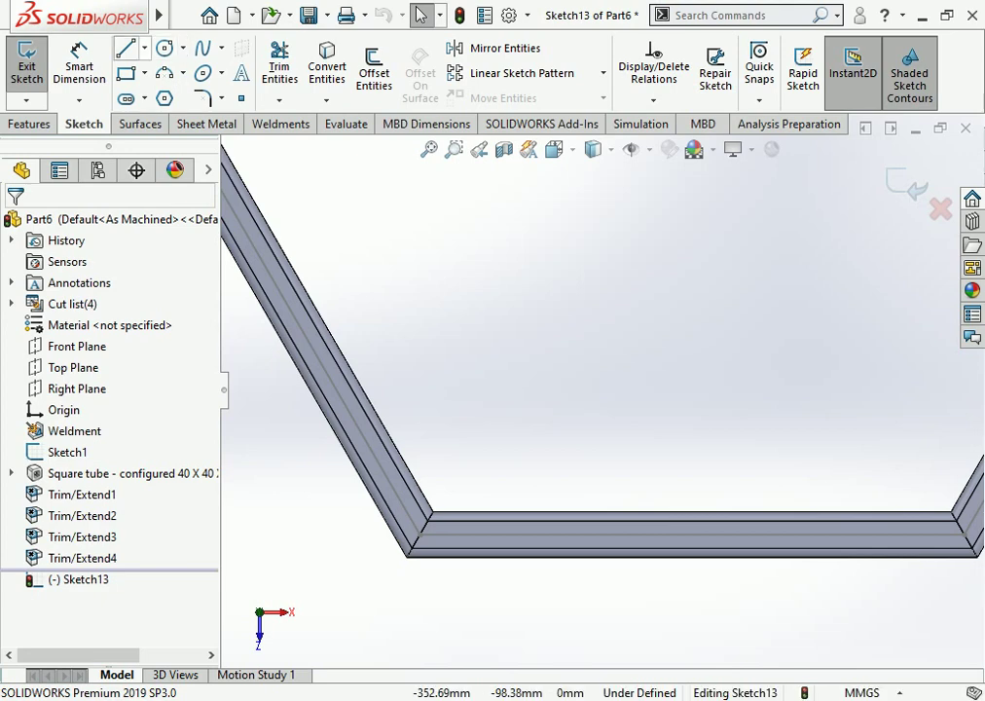
Step: Draw a short vertical centreline and a horizontal midpoint line from its end
click(144, 47)
click(171, 95)
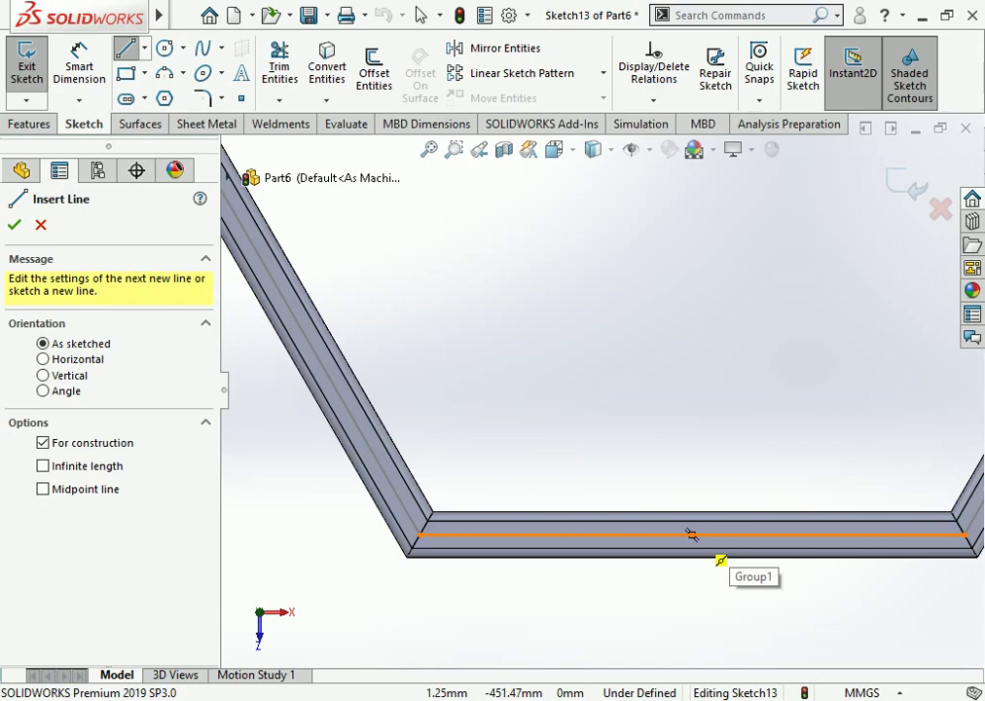
click(691, 535)
click(692, 478)
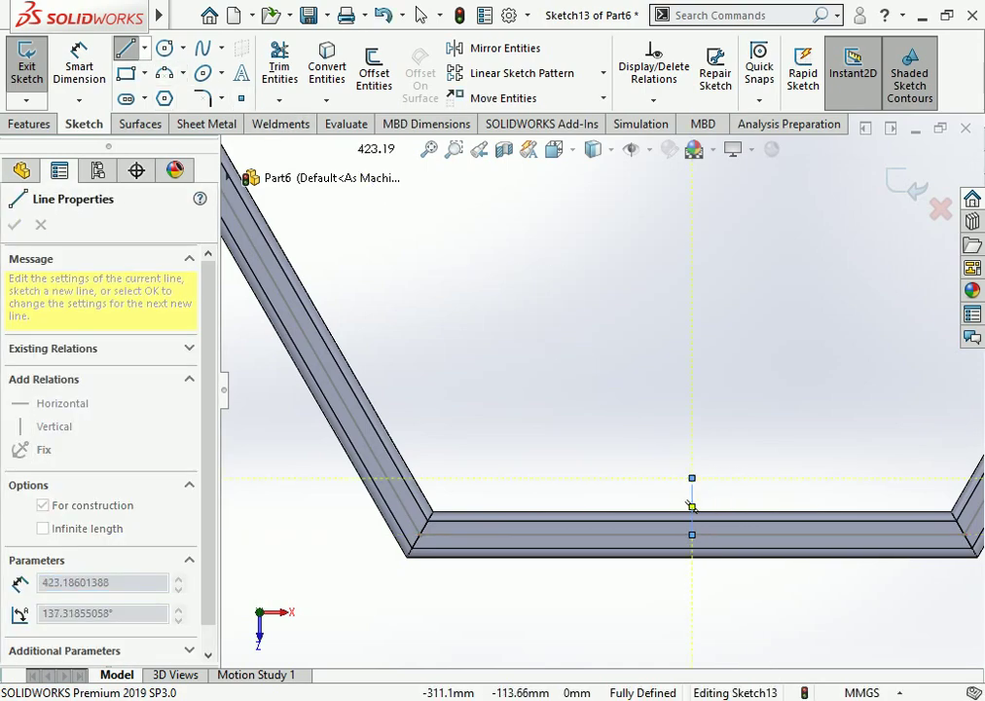
click(144, 48)
click(198, 117)
scroll(681, 526, up, 3)
scroll(591, 294, up, 2)
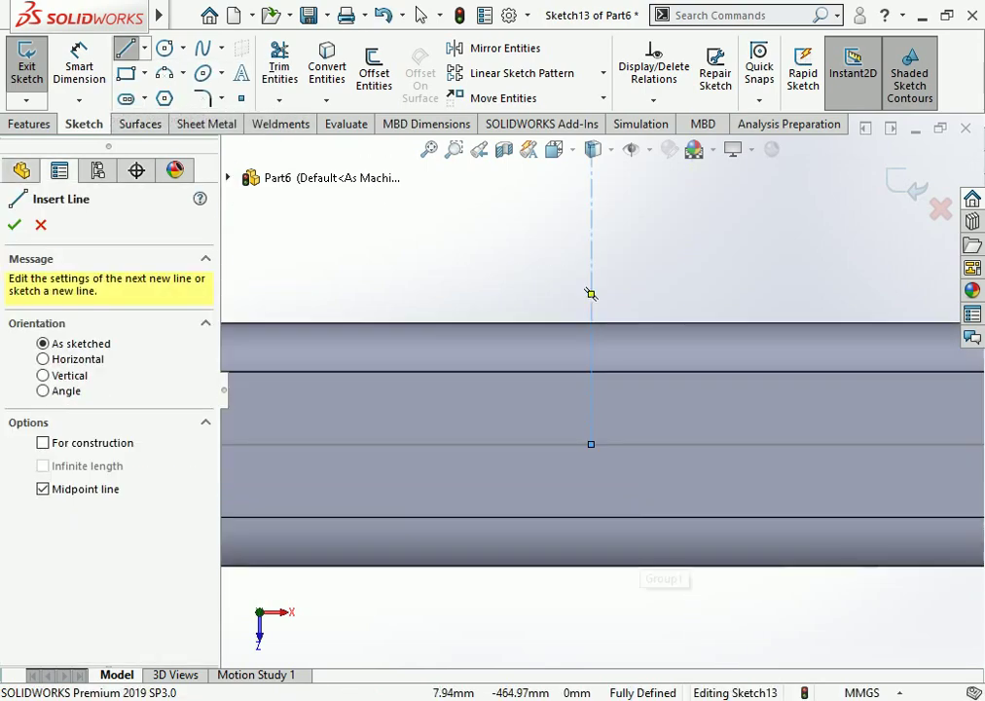
scroll(649, 572, up, 2)
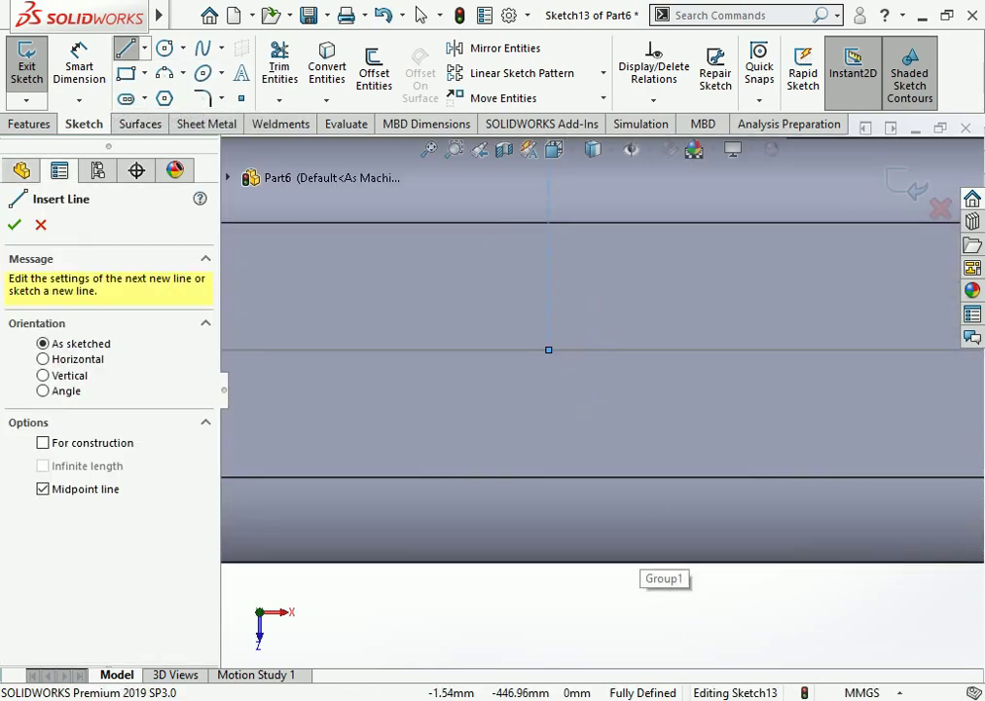
click(549, 350)
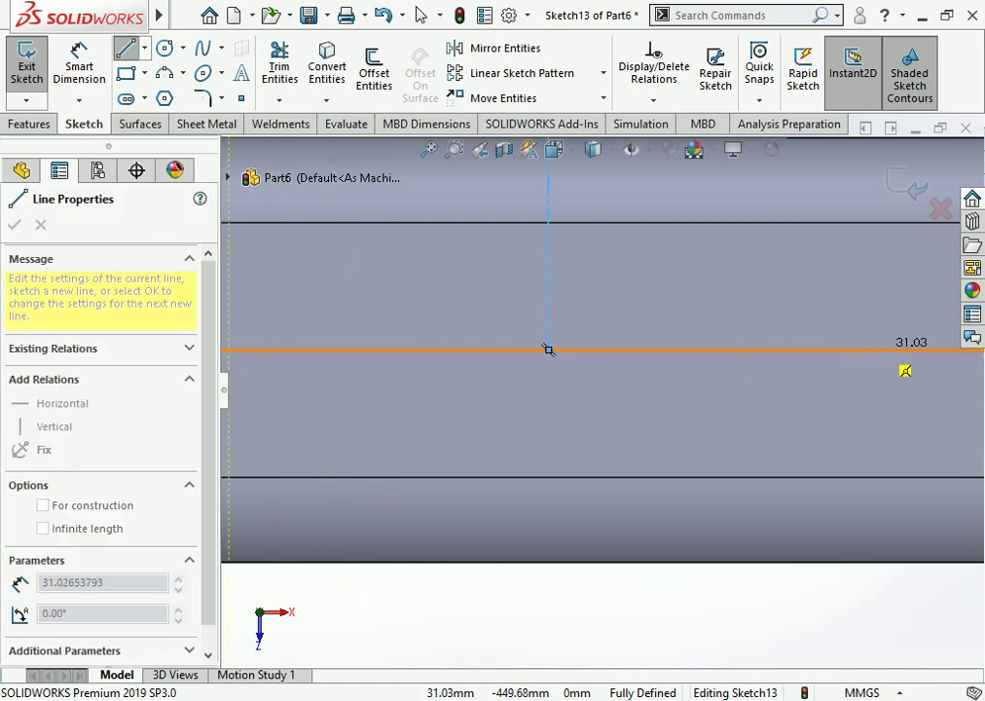
click(916, 349)
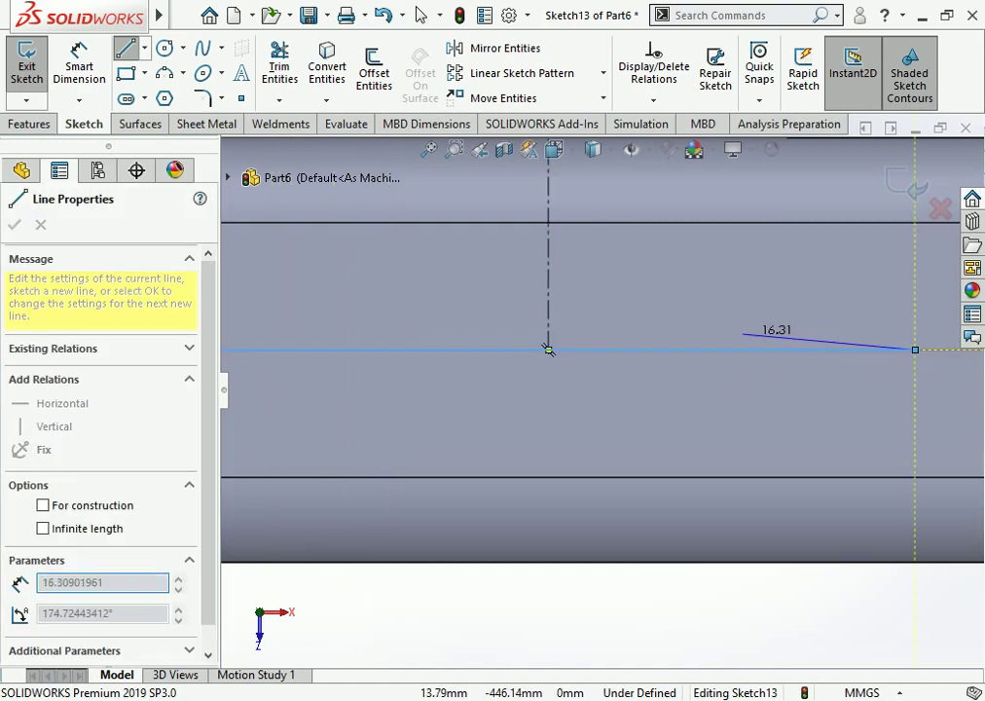
key(Escape)
Step: Dimension the construction line to 160 mm and snap the centreline's end onto its midpoint
click(521, 349)
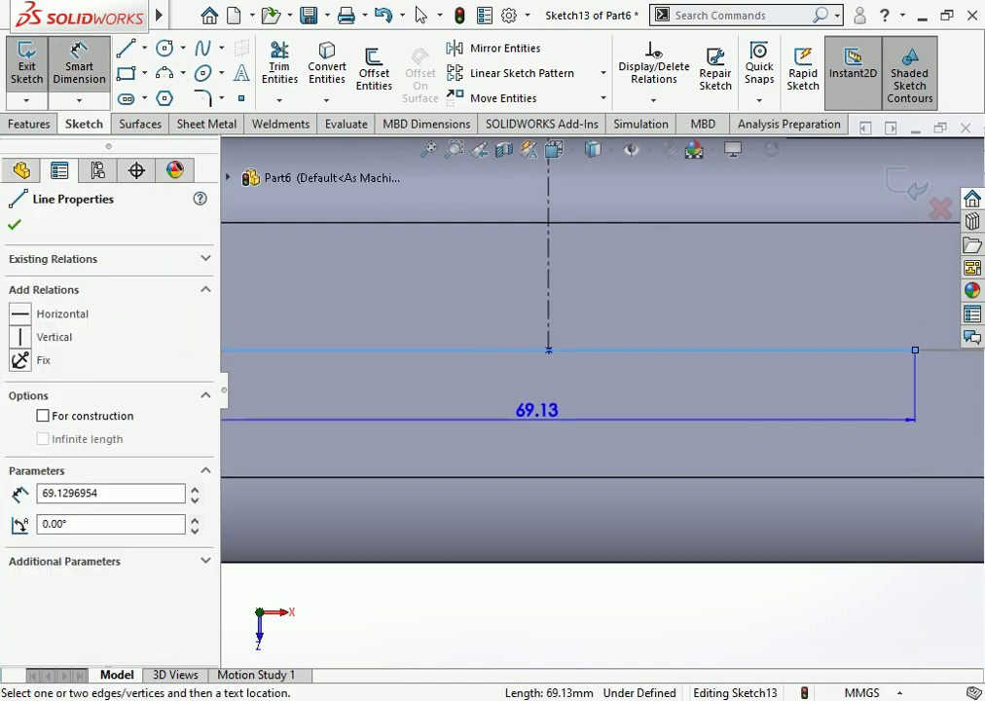
key(Escape)
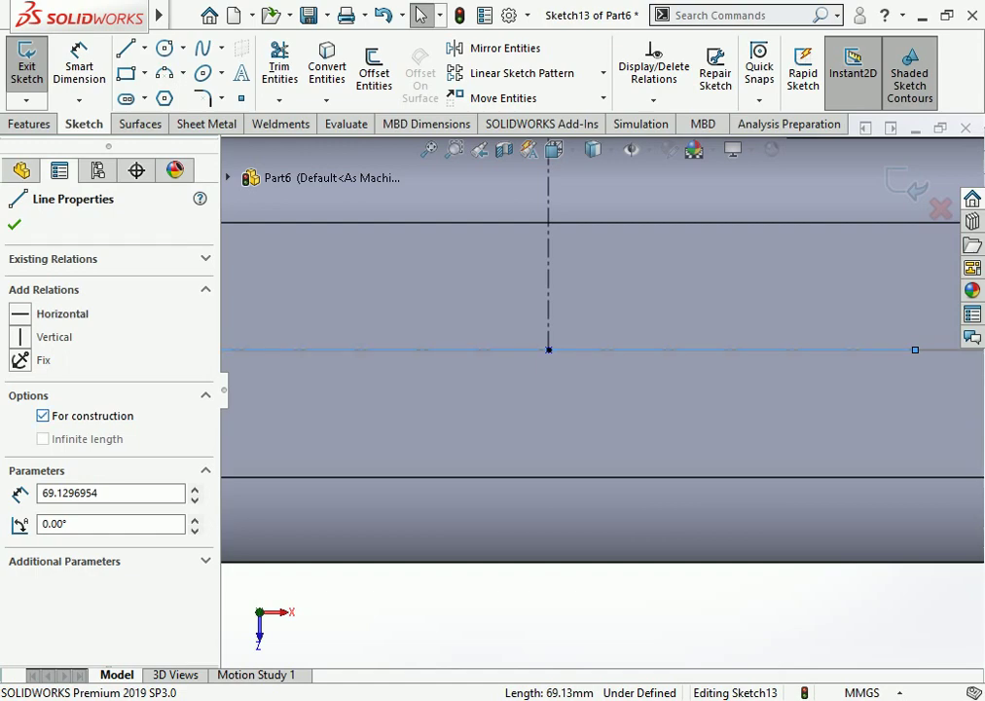
click(80, 63)
scroll(600, 392, up, 3)
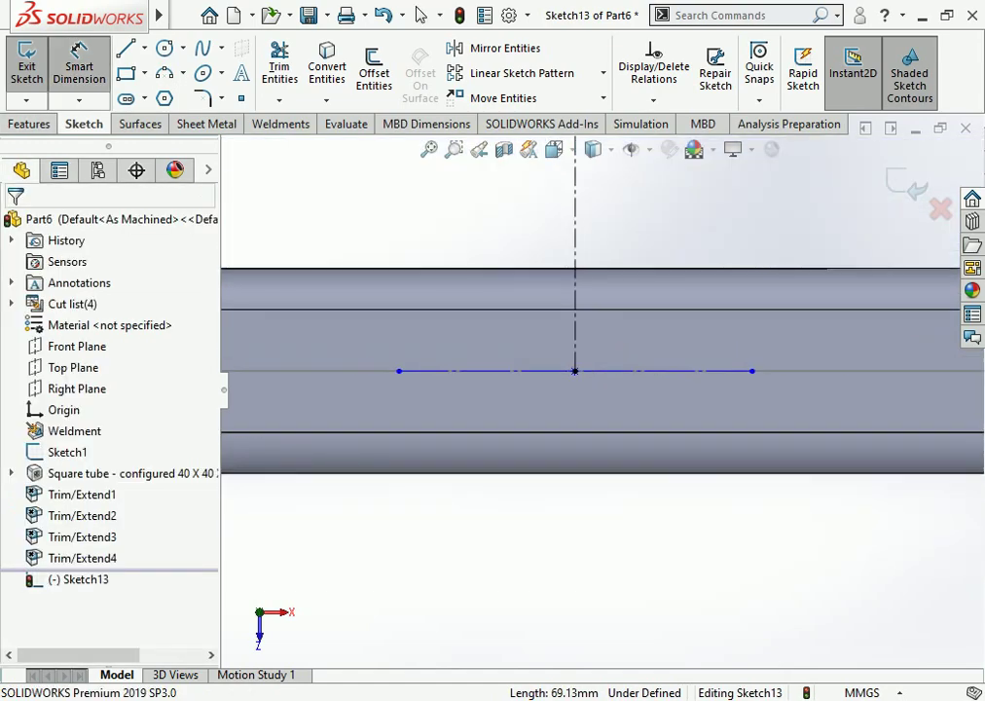
click(661, 371)
click(574, 536)
text(16)
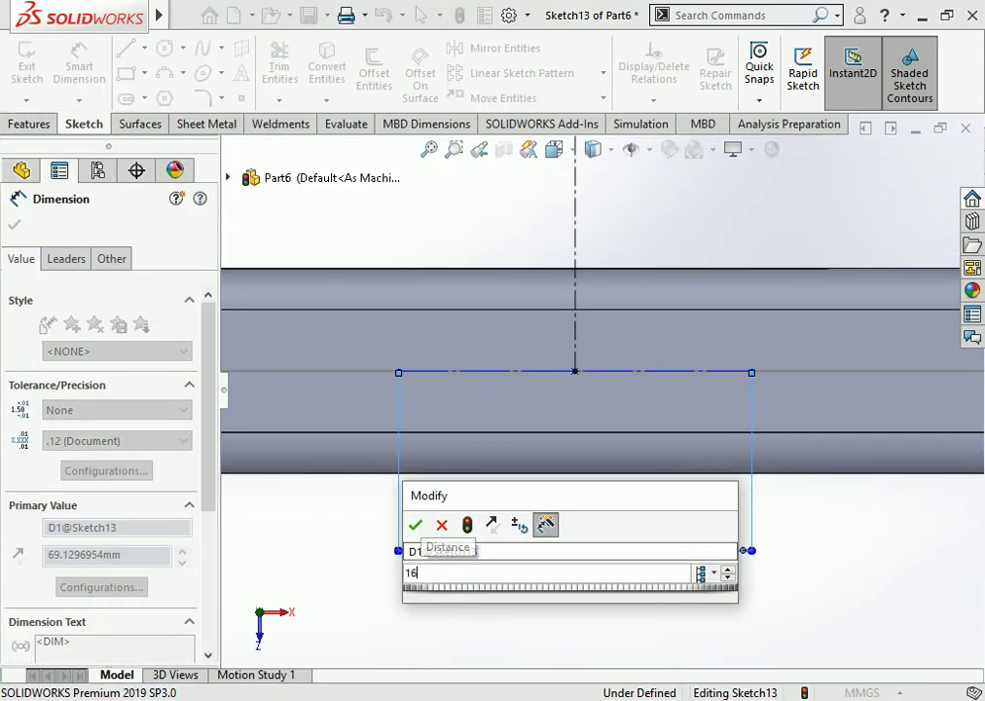
text(0)
key(Return)
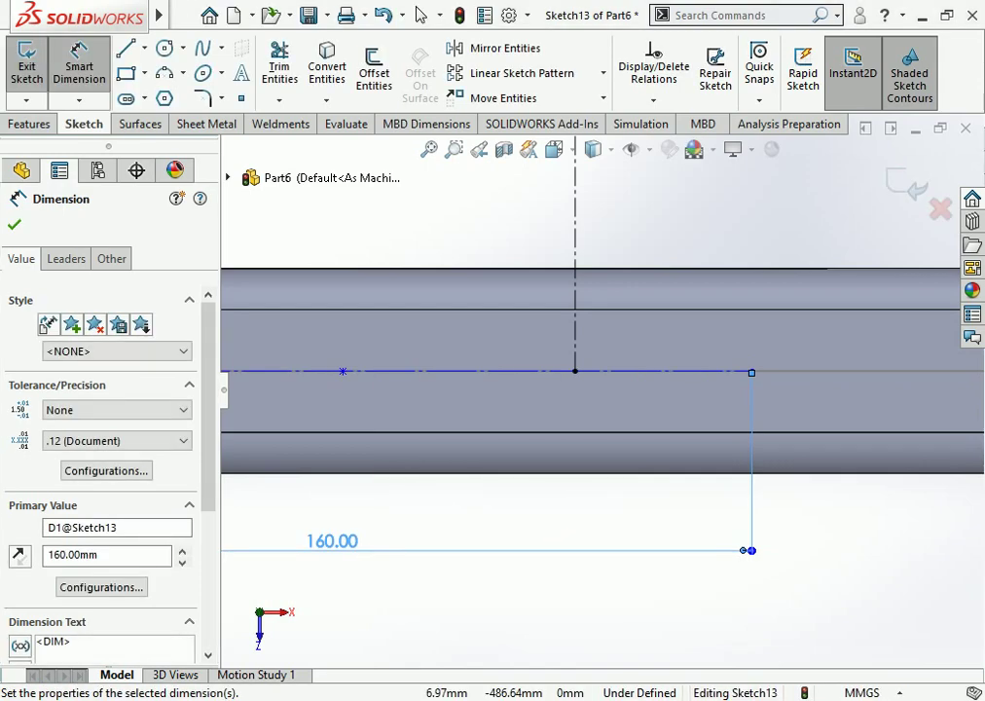
key(Escape)
key(Escape)
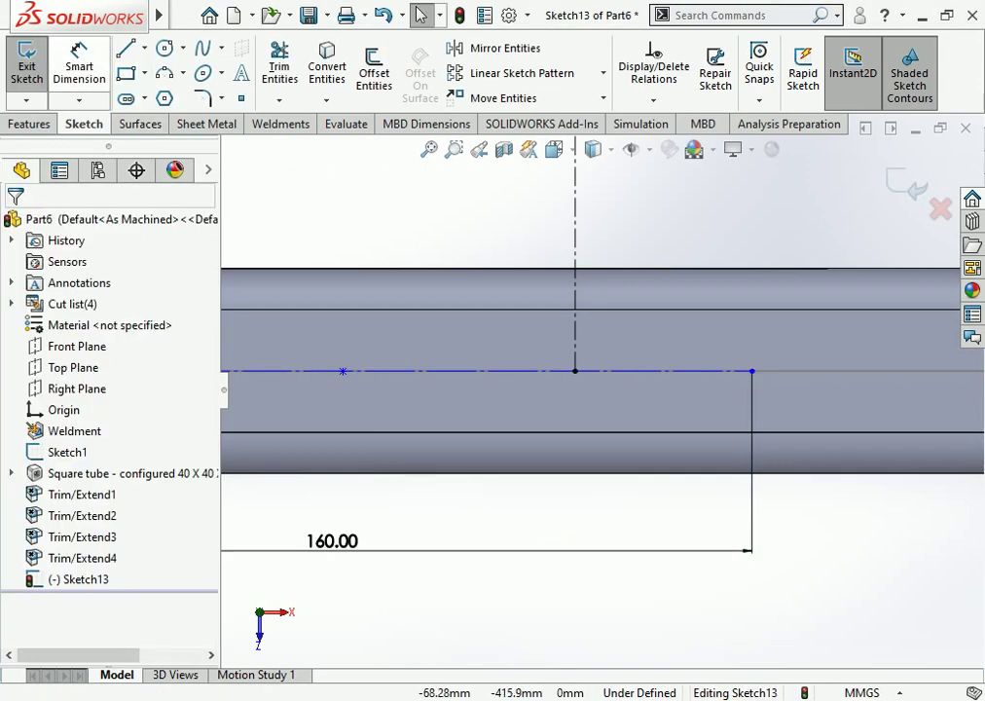
drag(529, 370, 577, 369)
scroll(591, 398, up, 3)
key(Escape)
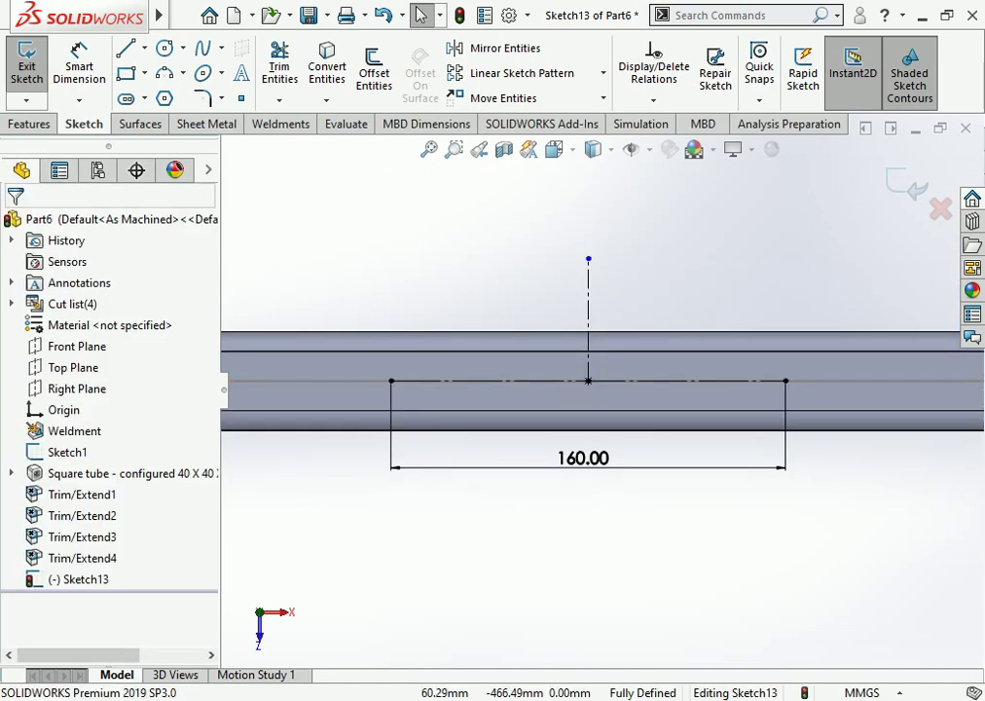
scroll(809, 385, down, 2)
Step: Draw a centre-point straight slot at the right end of the 160 mm line
click(126, 99)
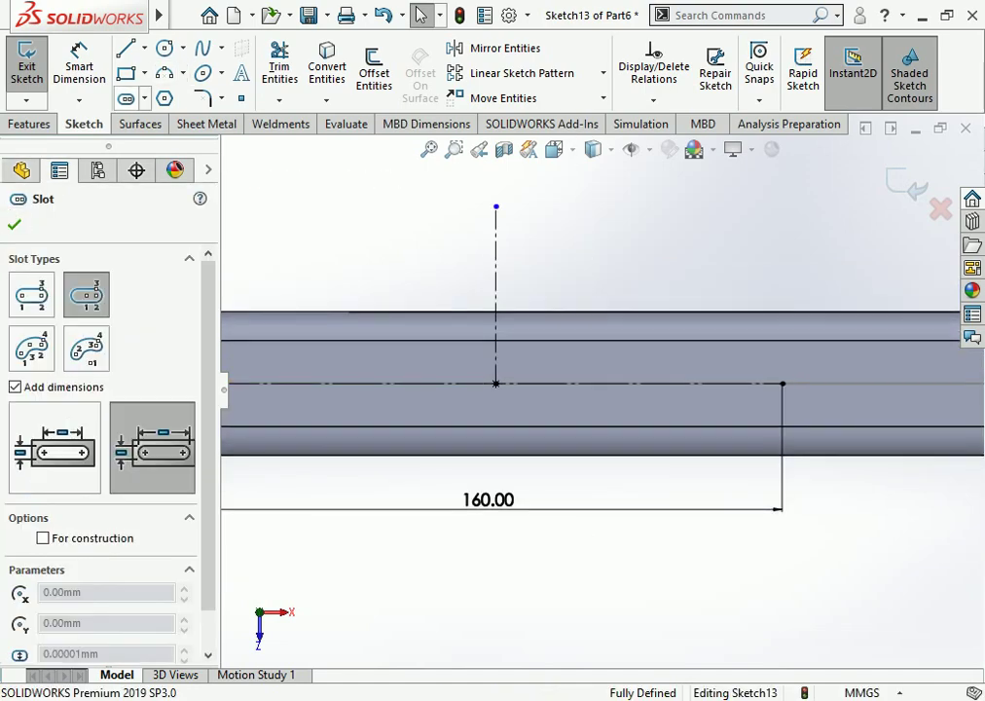
scroll(802, 361, down, 2)
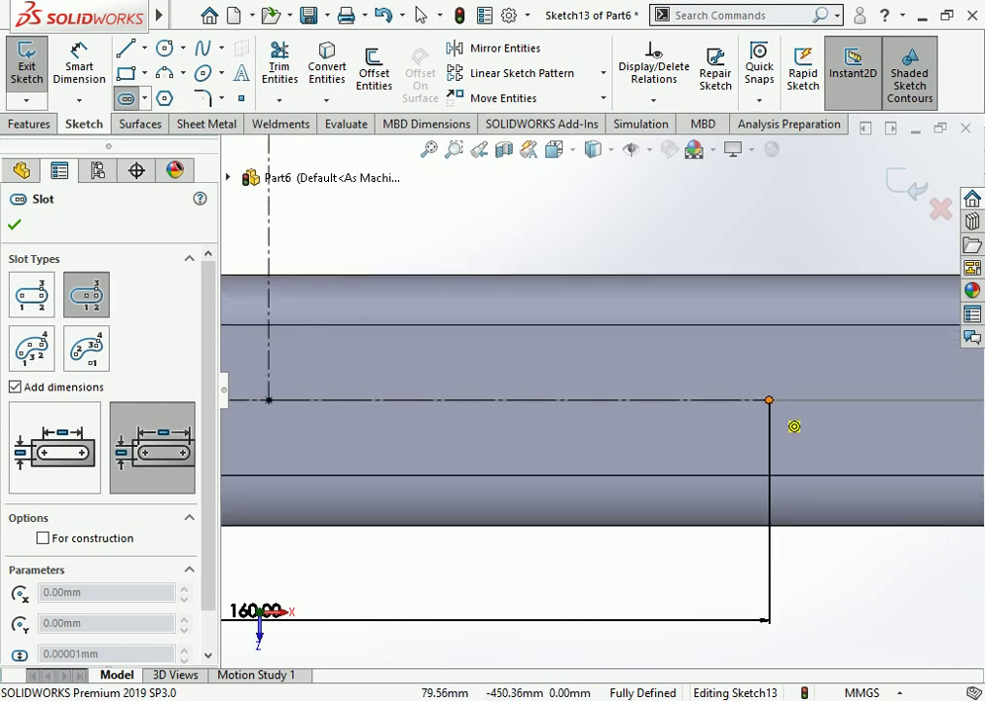
click(769, 399)
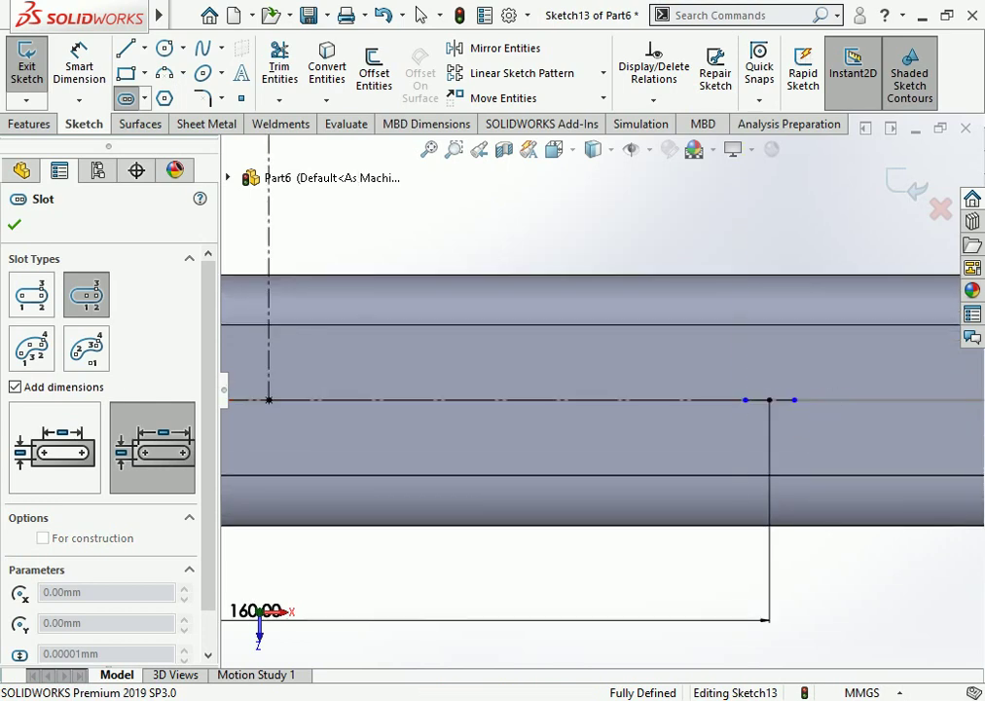
click(794, 399)
click(791, 426)
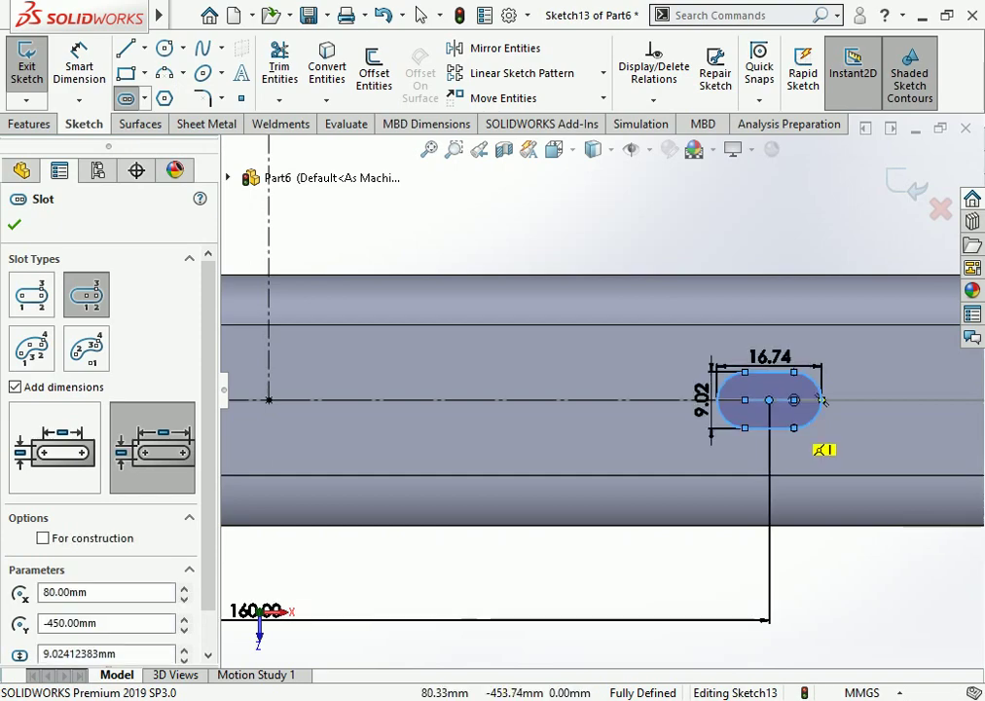
Step: Dimension the right slot to 14 mm wide and 25 mm long
click(79, 67)
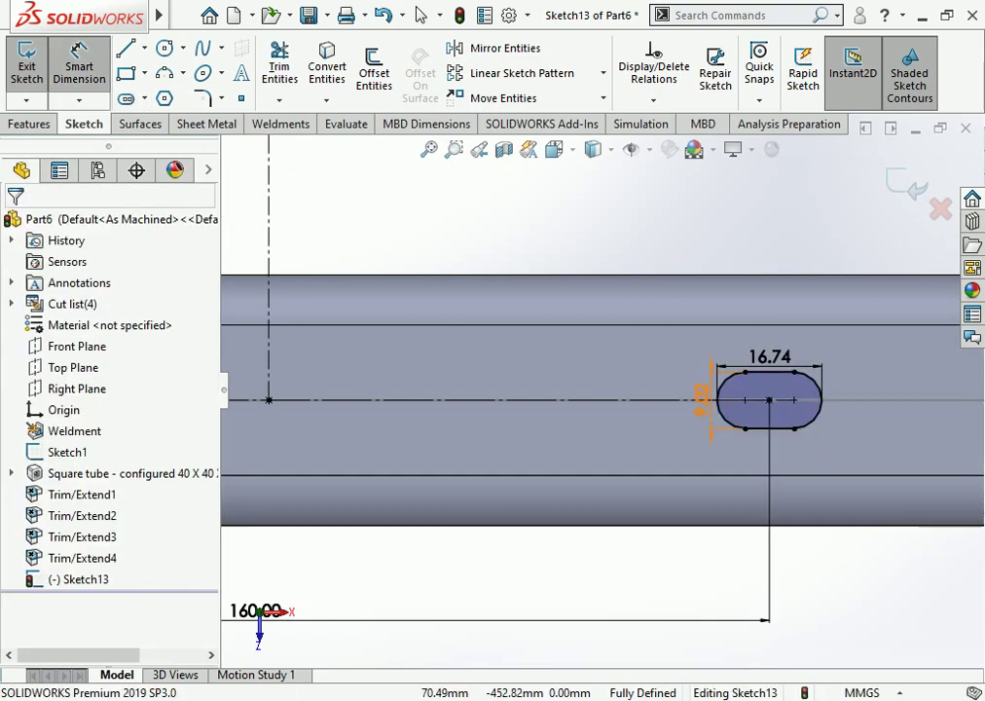
click(708, 402)
click(702, 396)
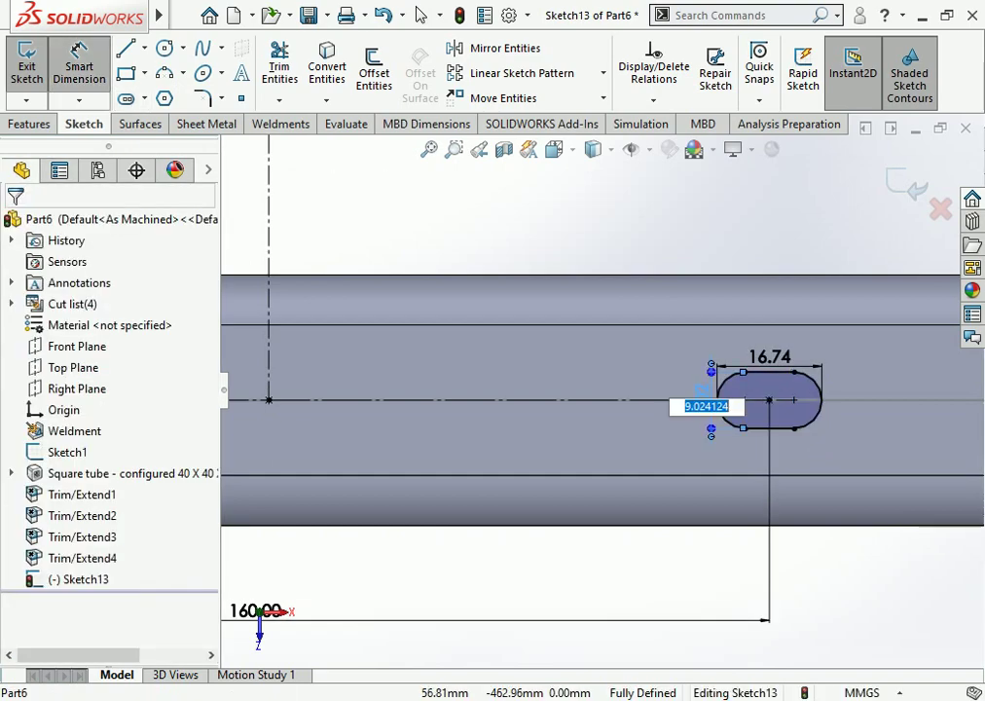
text(14)
key(Return)
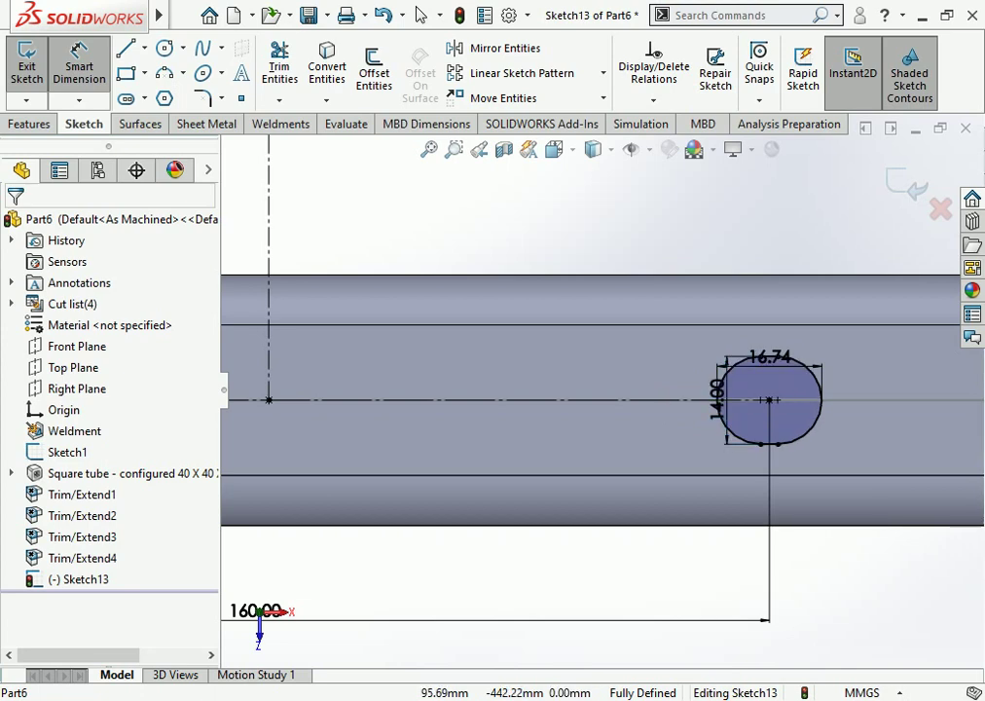
double_click(769, 357)
text(25)
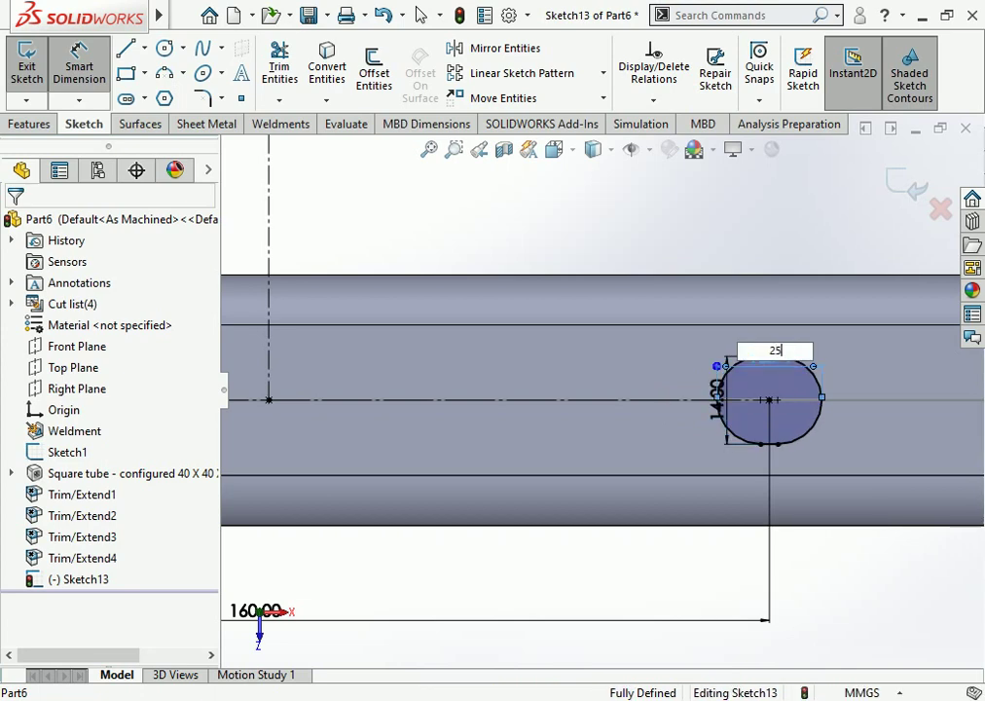
key(Return)
scroll(302, 340, up, 2)
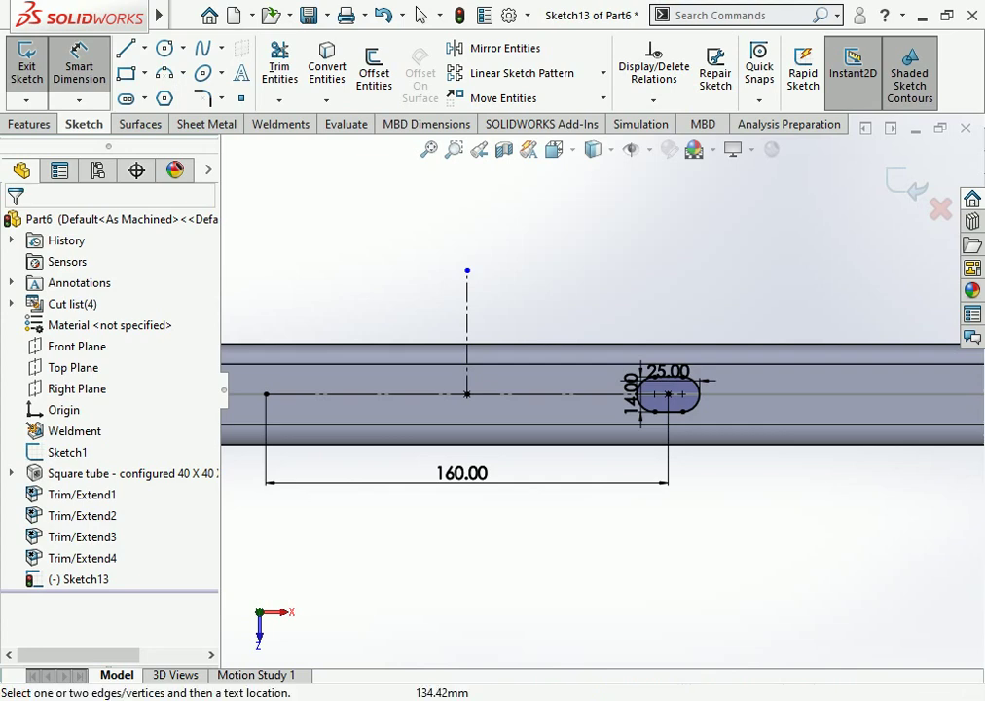
scroll(301, 341, up, 2)
scroll(302, 341, down, 2)
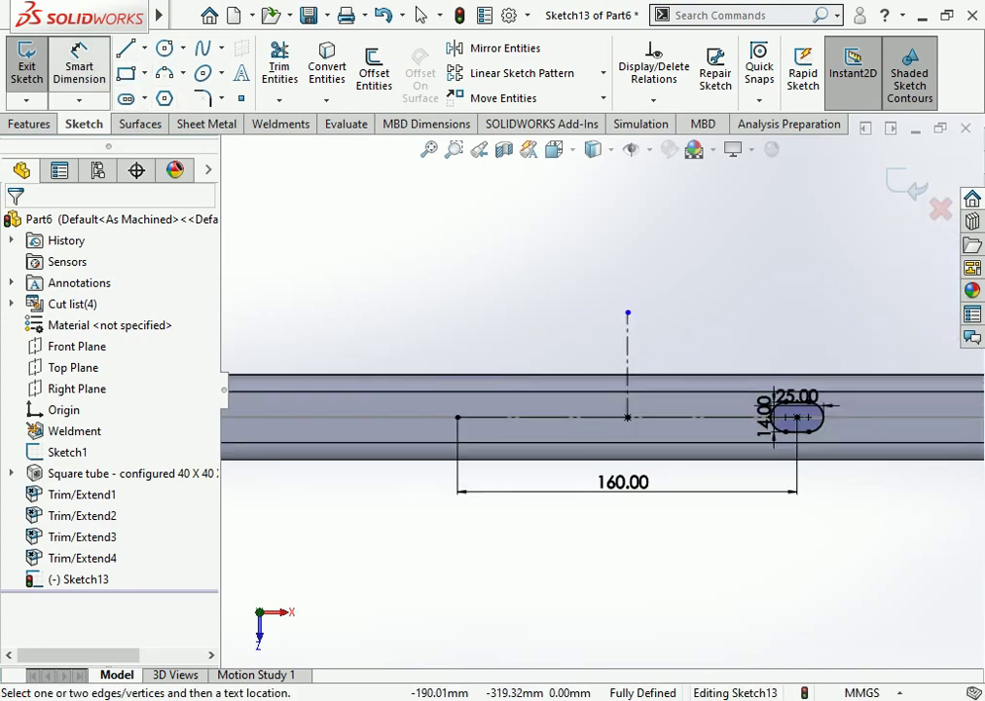
key(Escape)
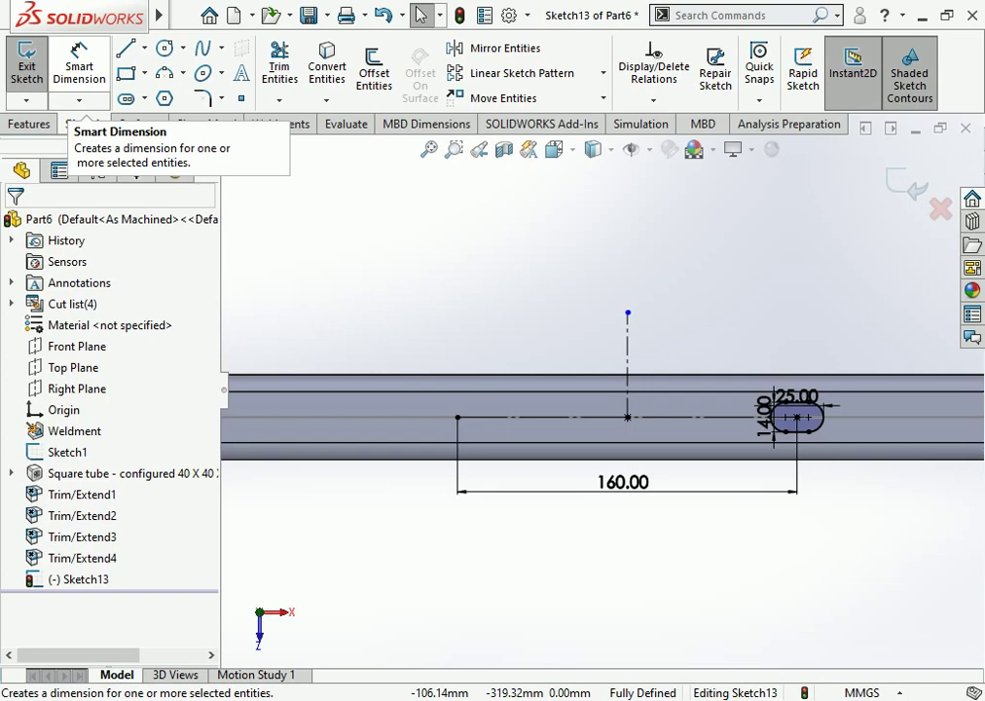
Step: Draw a second centre-point slot at the line's left end
click(125, 98)
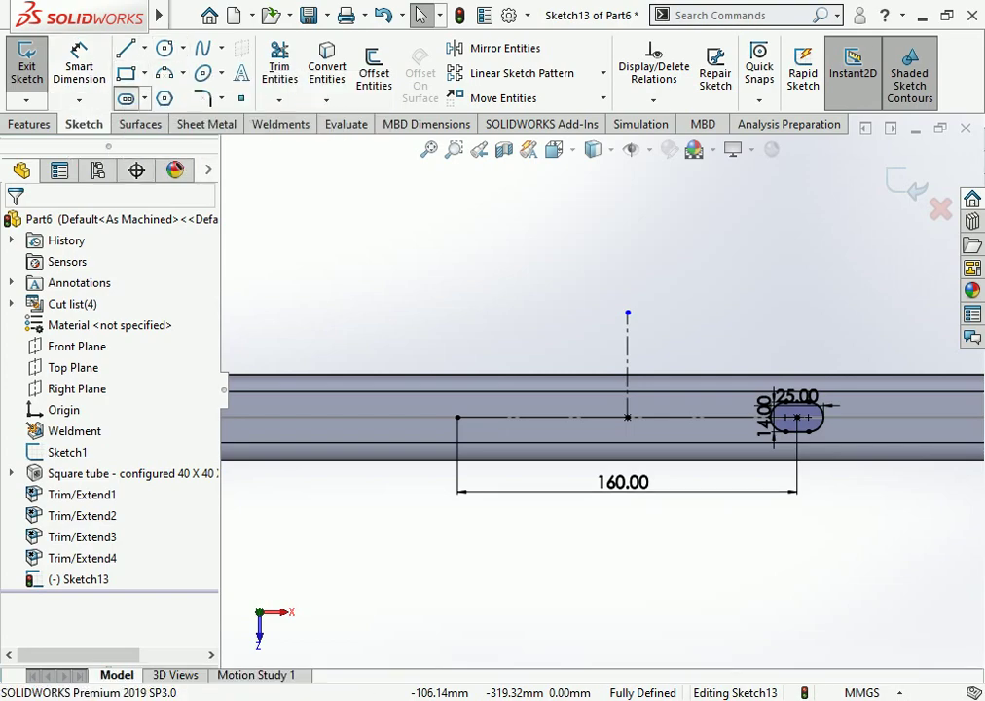
scroll(458, 429, up, 2)
click(457, 410)
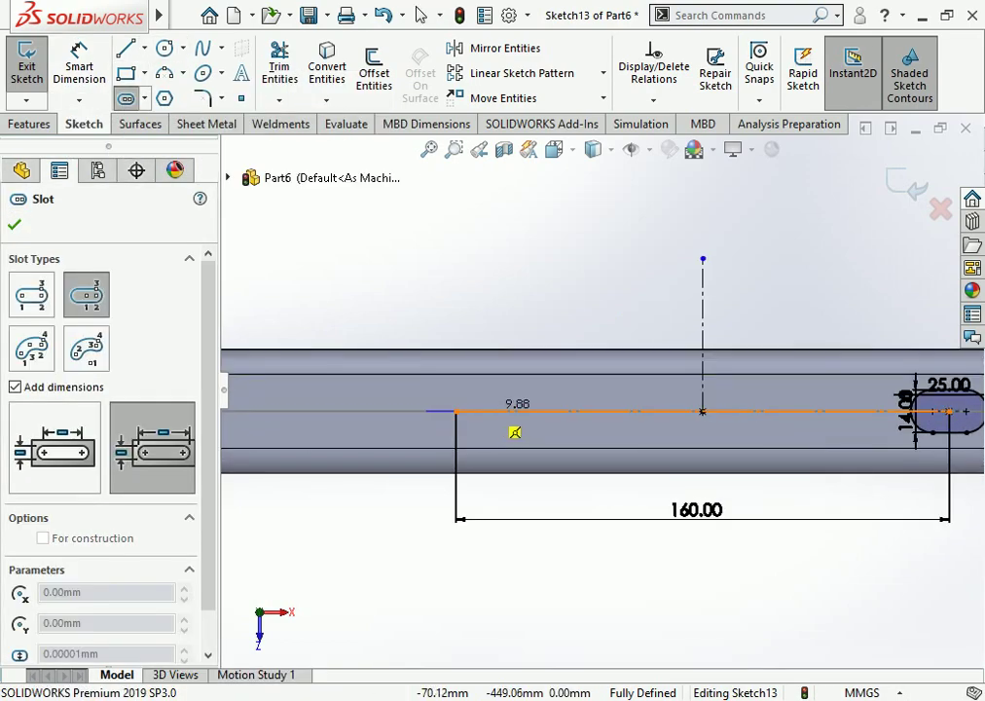
click(488, 410)
click(502, 411)
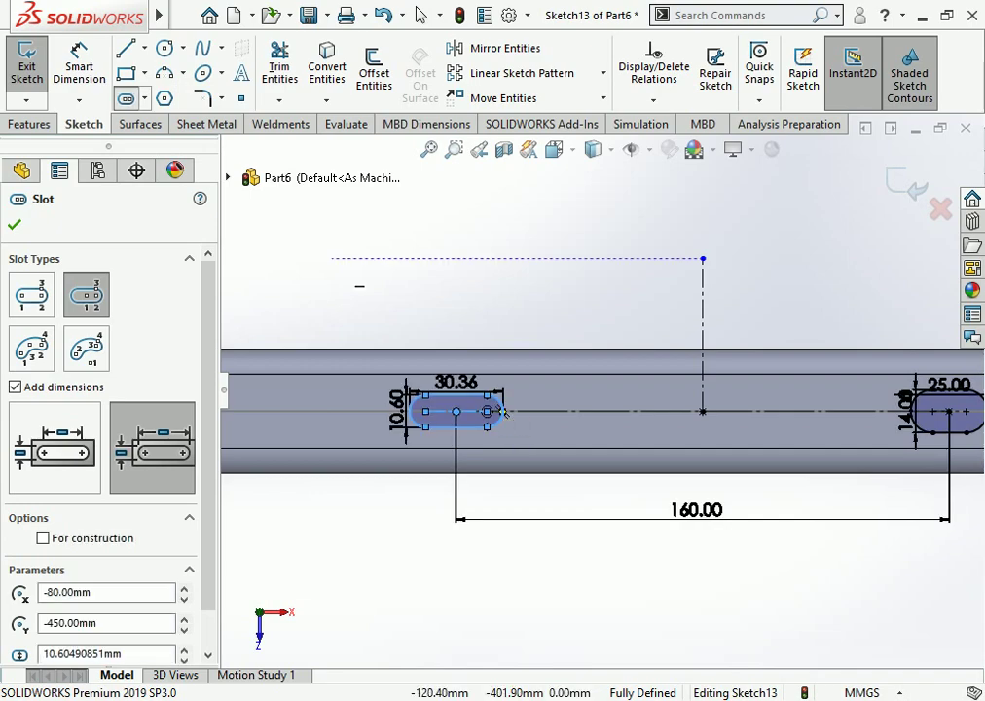
Step: Change the left slot's 10.60 width to 14 and 30.36 length to 25
key(d)
click(398, 409)
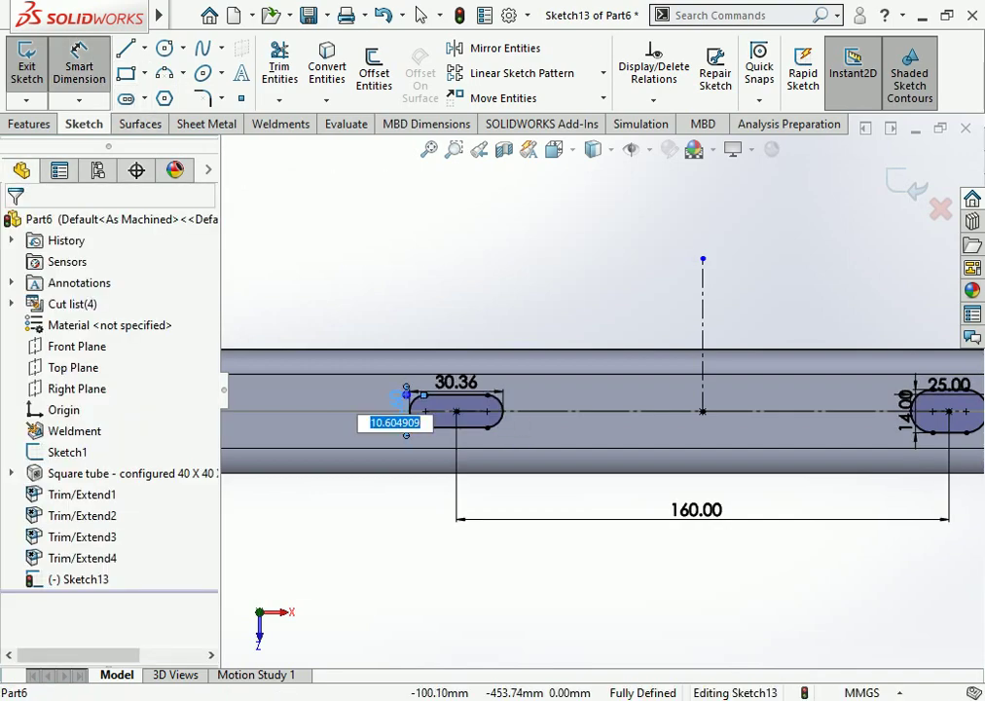
key(Return)
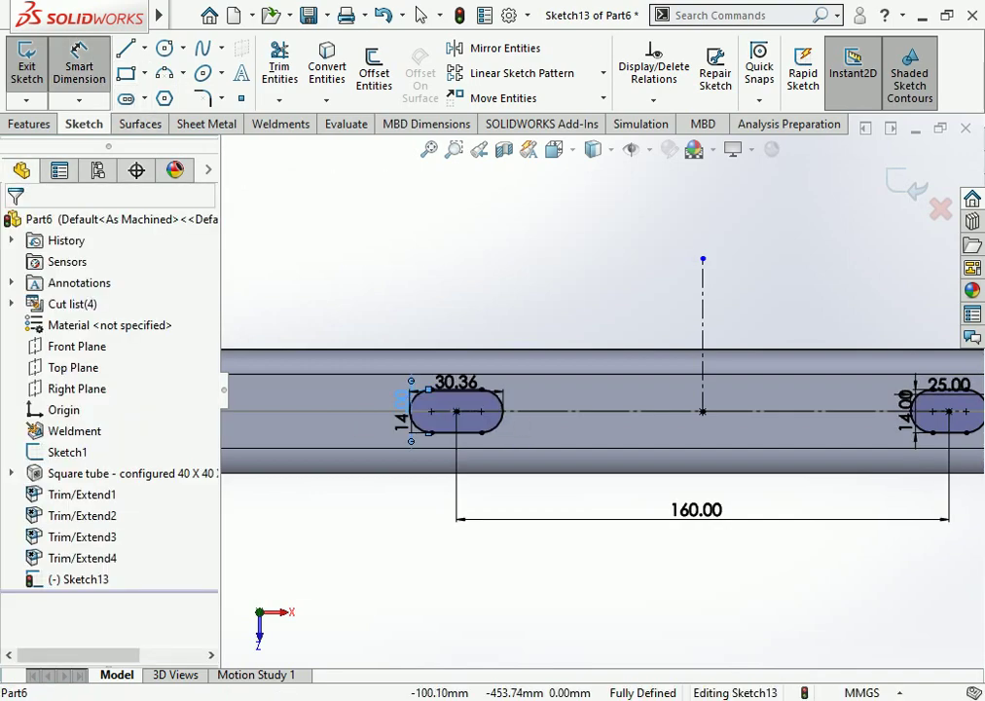
click(456, 381)
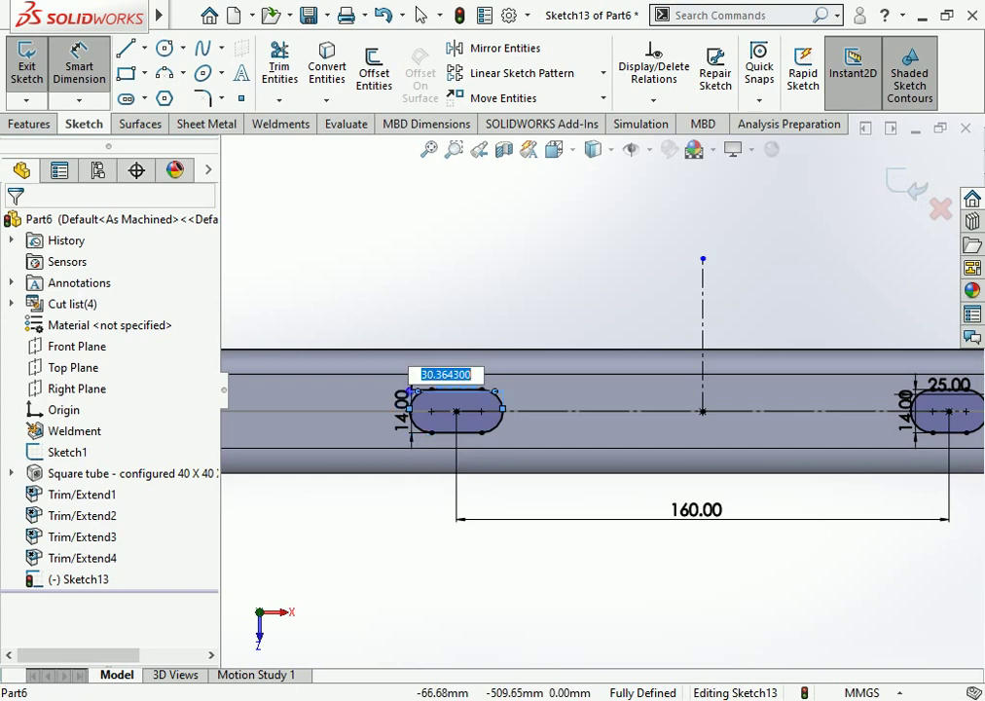
text(25)
key(Return)
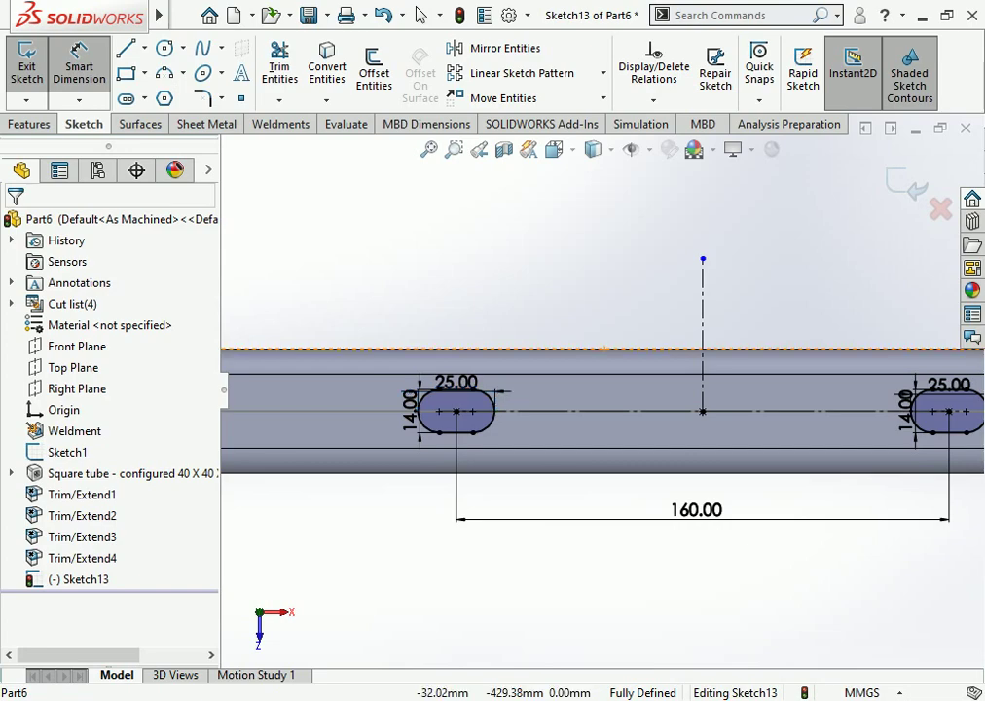
scroll(602, 388, up, 3)
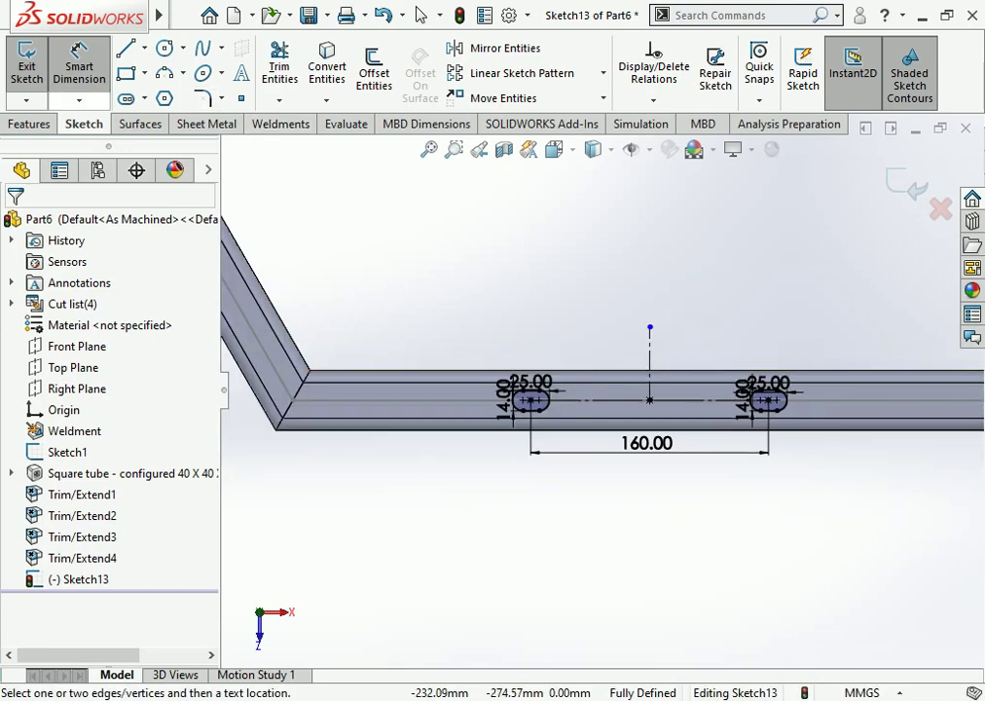
Step: Draw a short centreline on the right diagonal tube
click(420, 14)
scroll(623, 389, up, 3)
scroll(623, 390, up, 2)
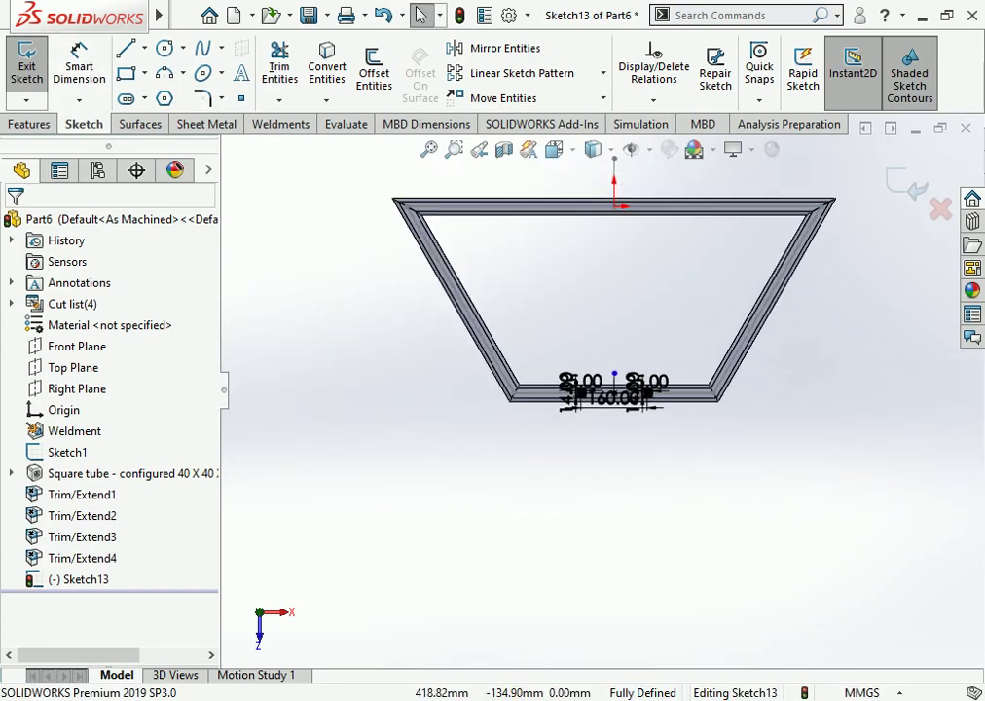
scroll(623, 390, down, 4)
click(144, 47)
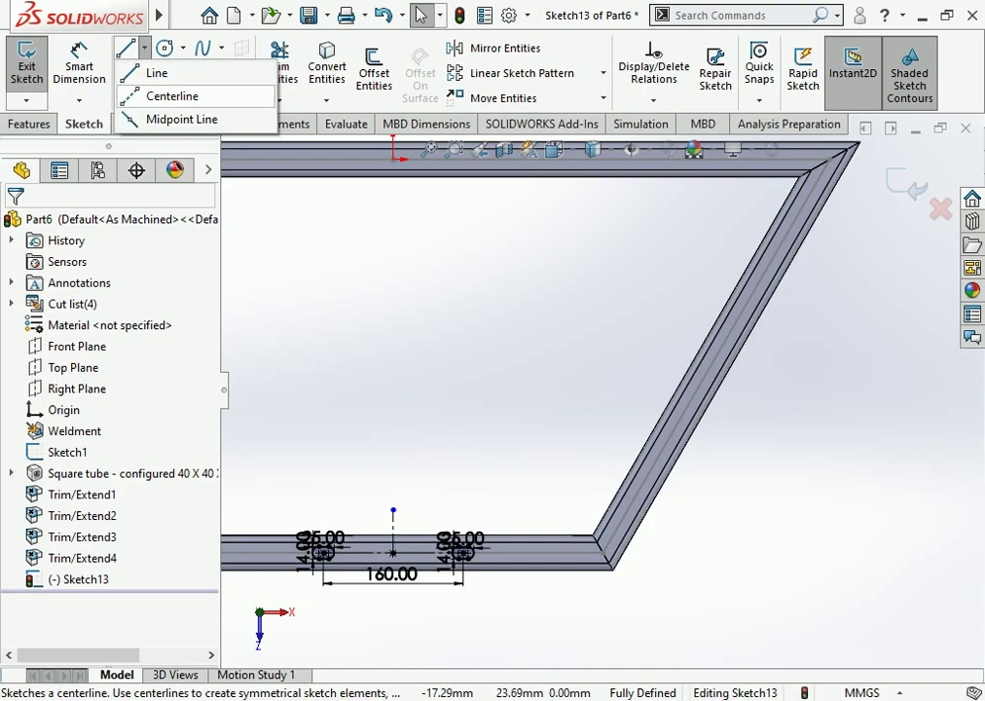
click(170, 94)
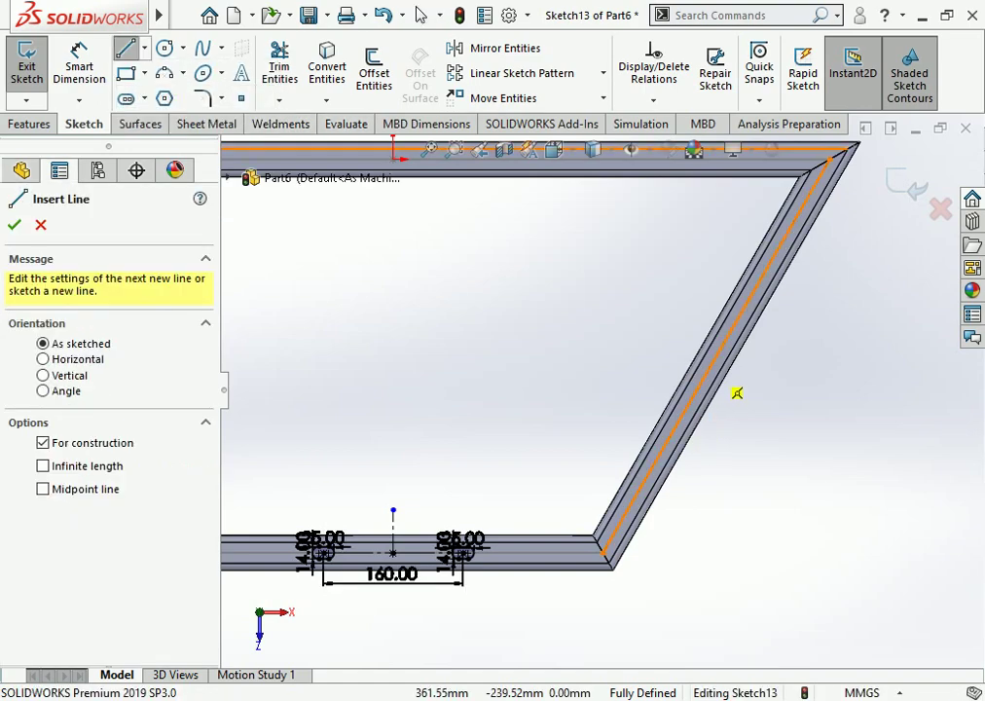
click(716, 356)
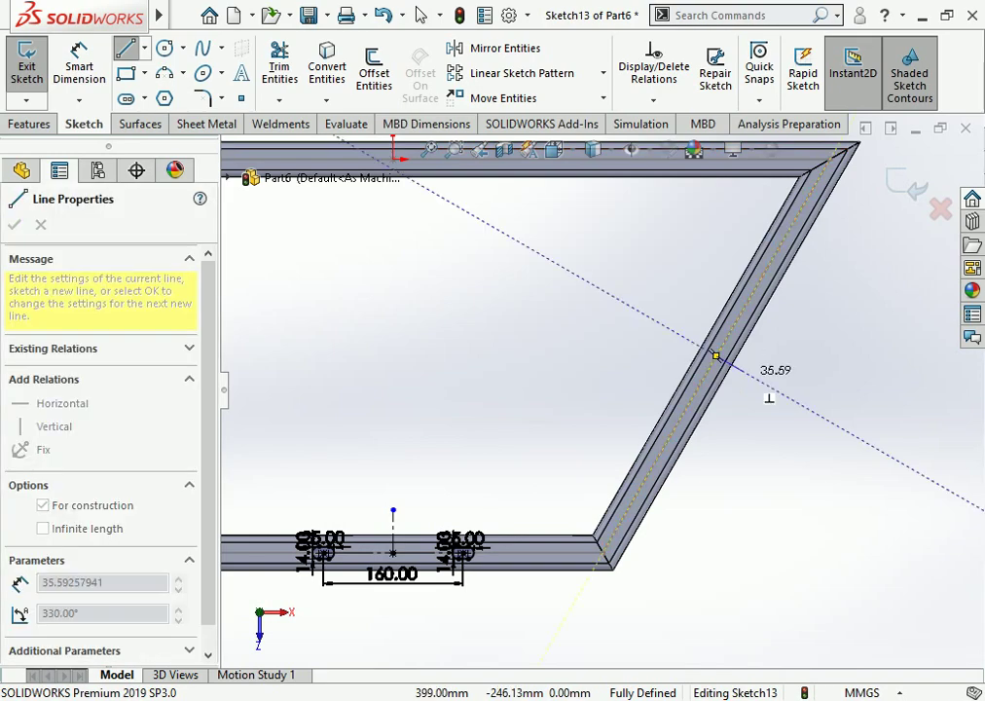
click(742, 371)
key(Escape)
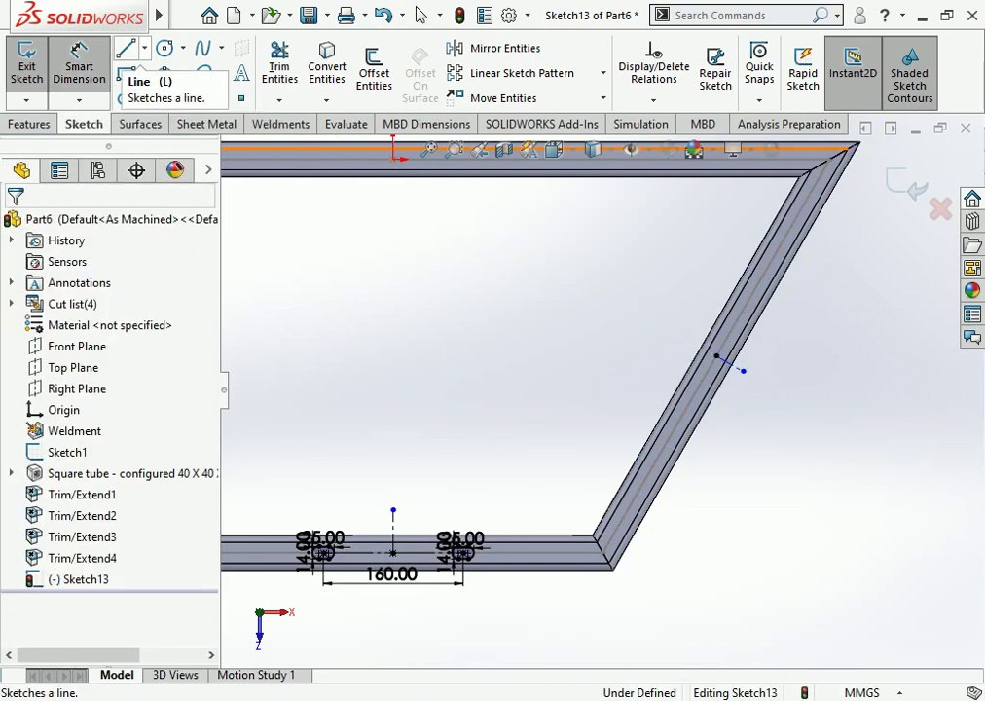
Step: Draw a midpoint line along the diagonal tube, centred on the centreline's end
click(144, 48)
click(176, 117)
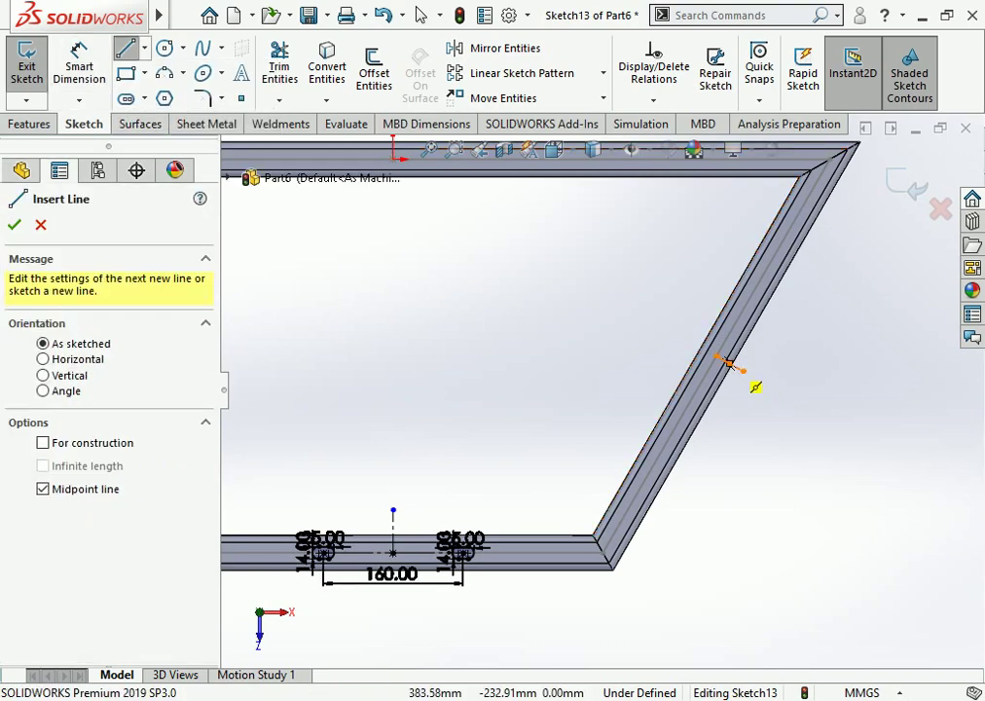
click(717, 357)
click(693, 395)
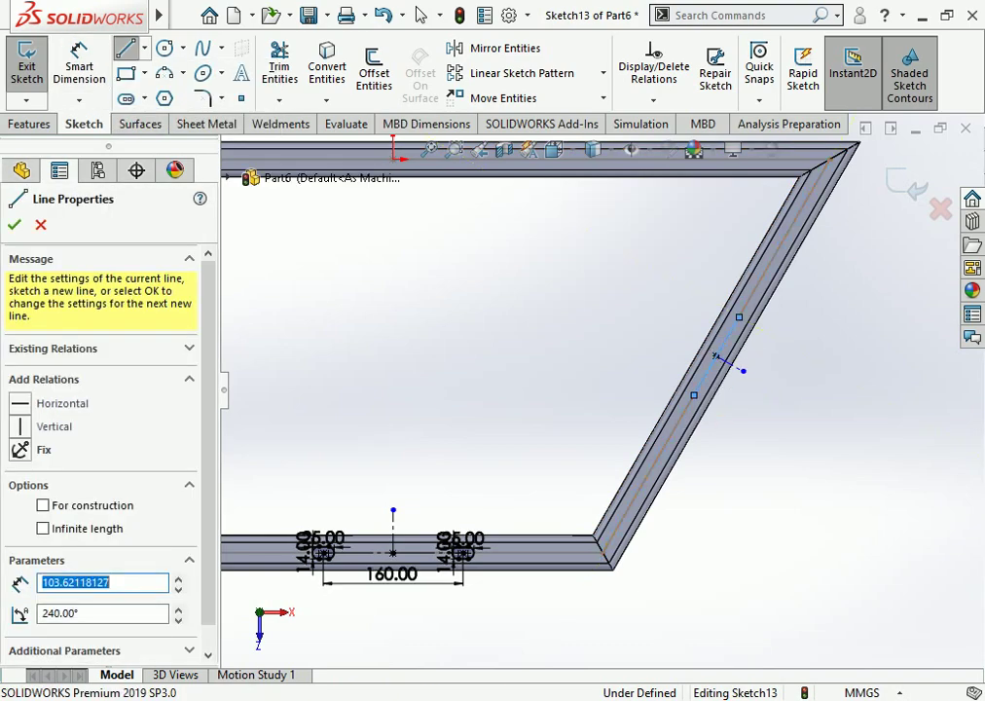
Step: Dimension the diagonal line to 160 mm and make it construction geometry
click(80, 65)
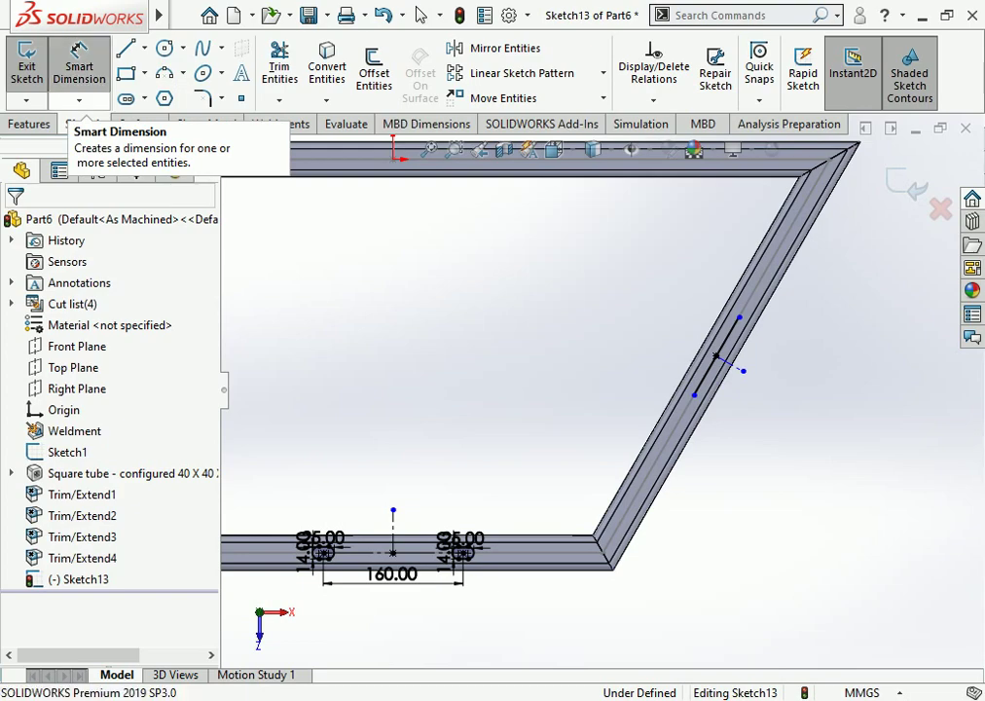
click(711, 366)
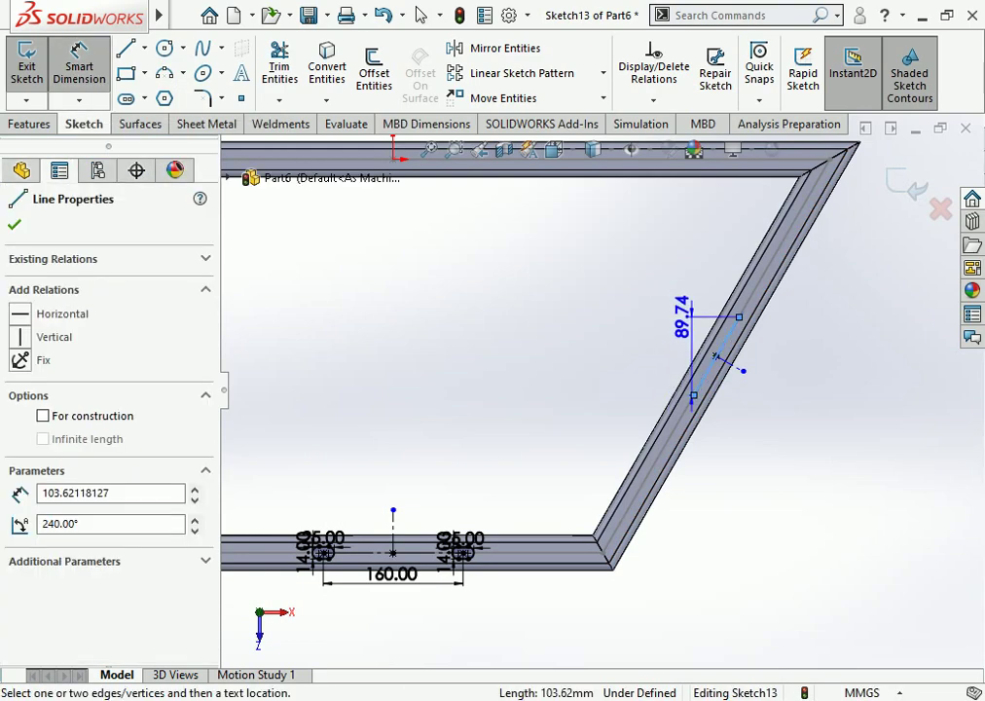
click(669, 295)
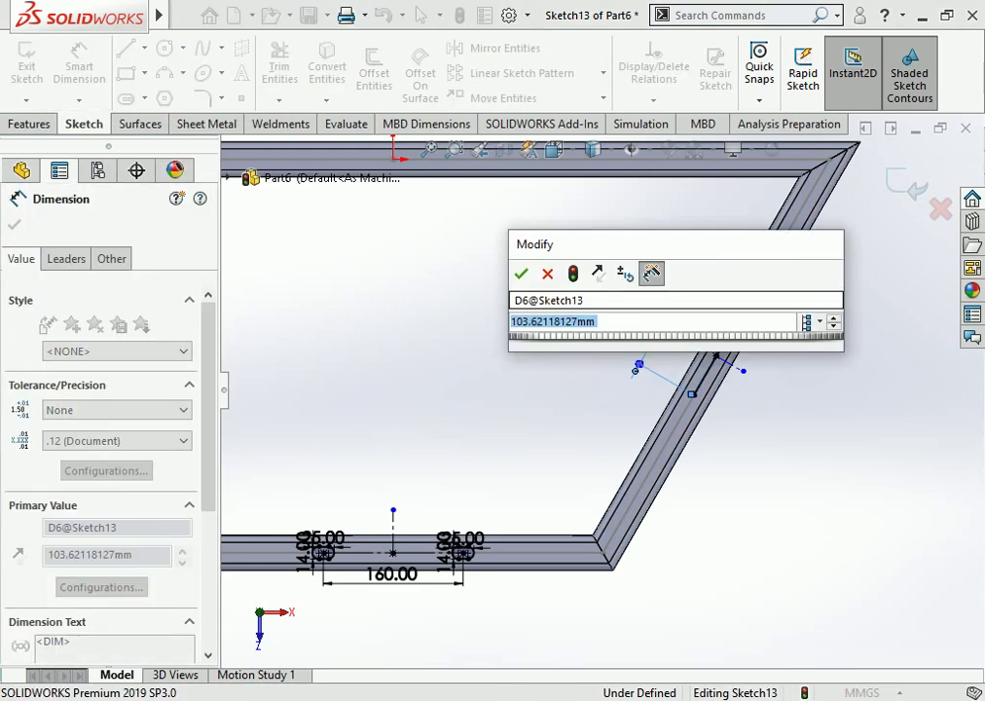
text(16)
key(Escape)
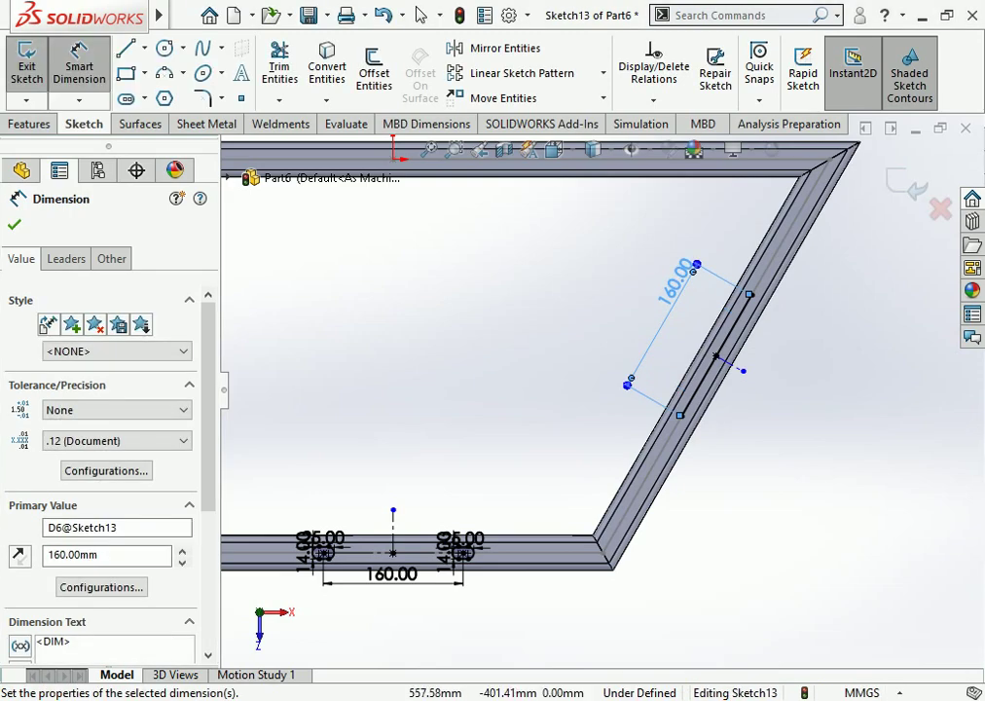
key(Escape)
key(Escape)
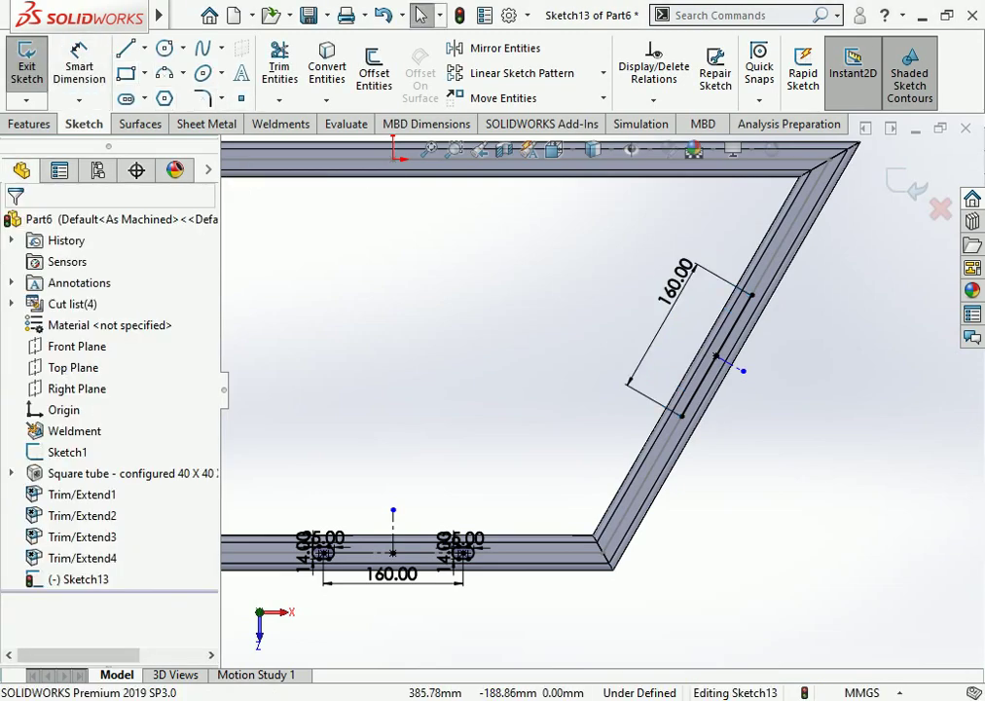
click(697, 389)
click(770, 268)
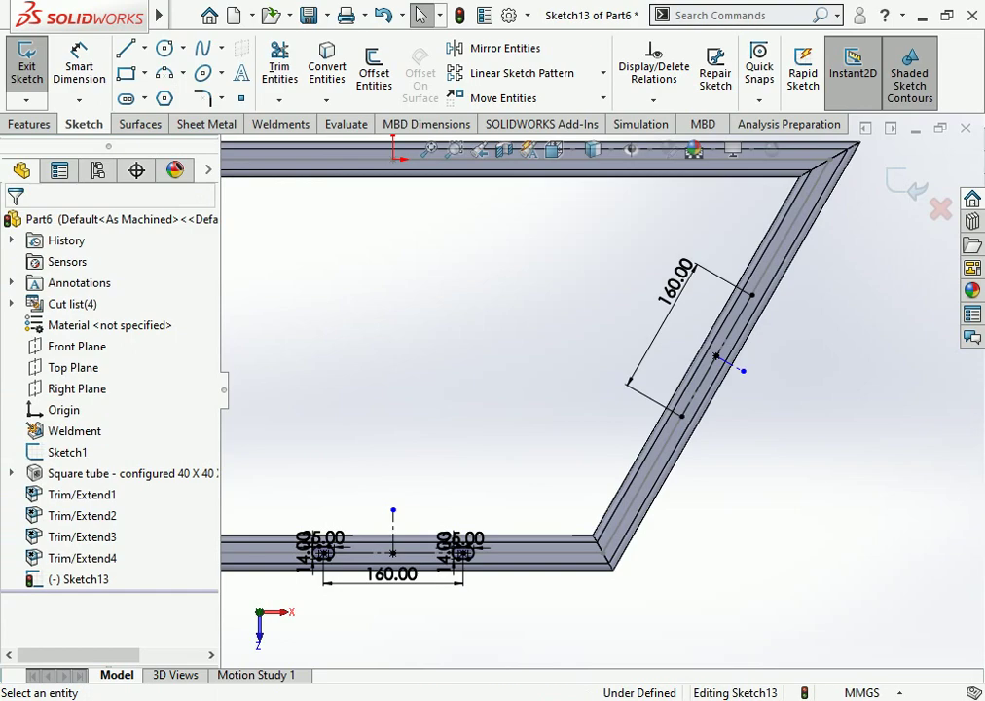
Step: Draw slots at both ends of the diagonal tube's 160 mm line
click(126, 98)
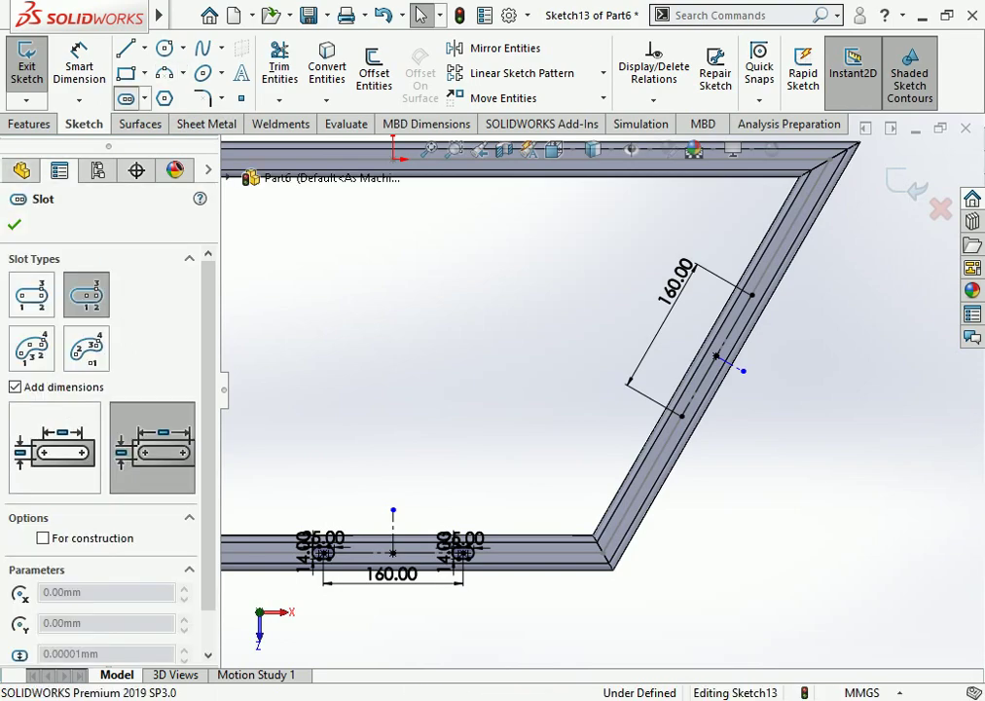
scroll(653, 451, down, 3)
click(711, 408)
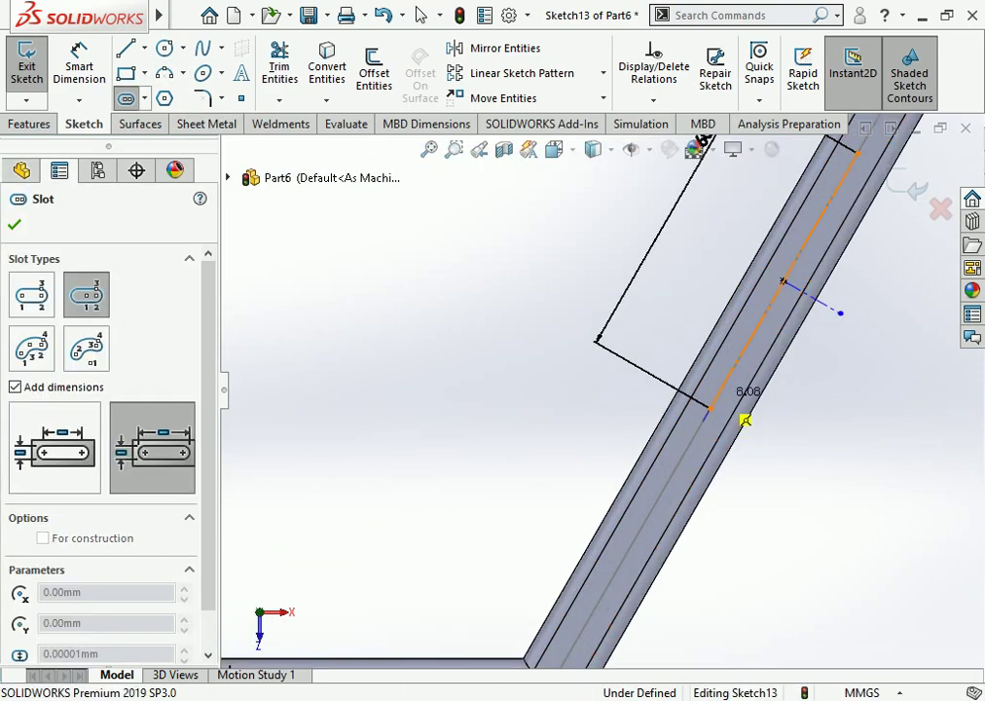
click(718, 392)
click(720, 401)
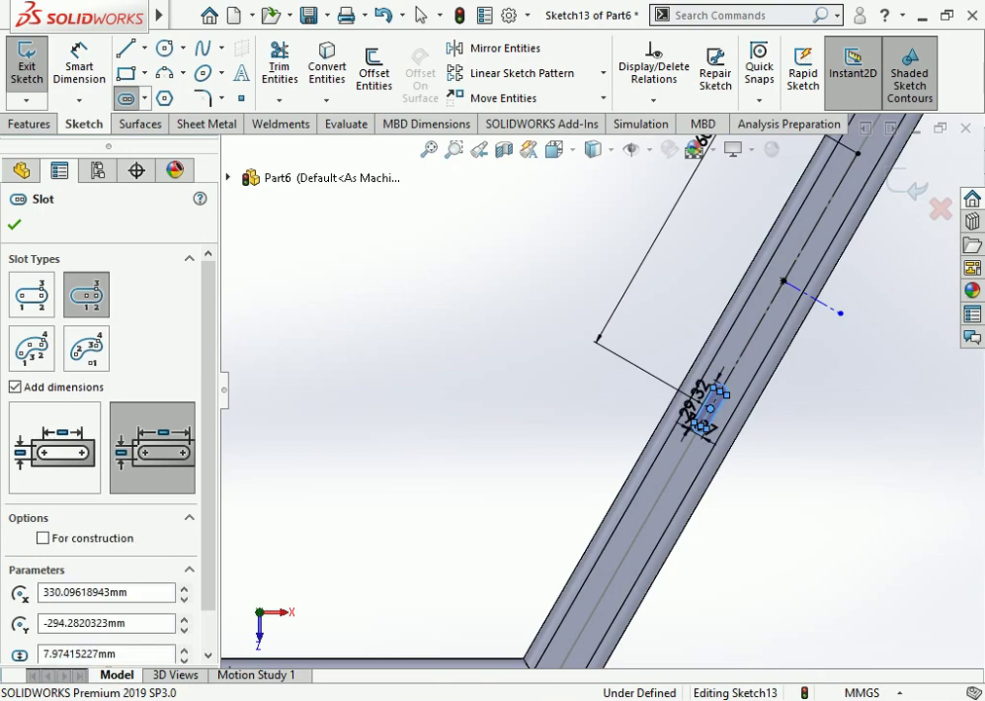
scroll(292, 604, up, 1)
scroll(870, 199, down, 2)
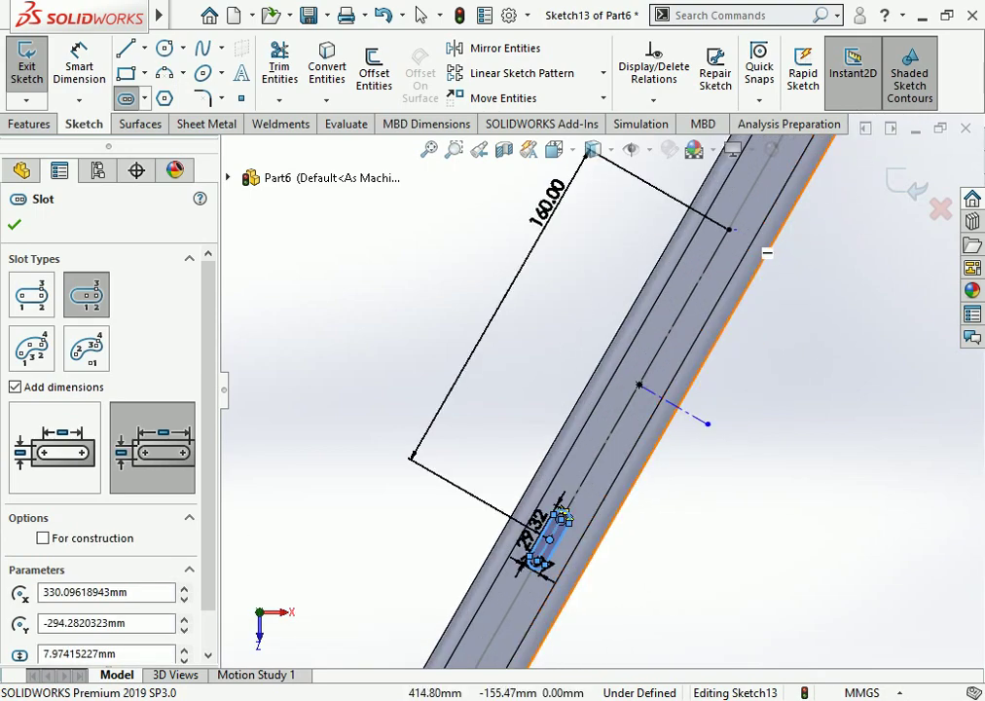
click(639, 385)
click(730, 232)
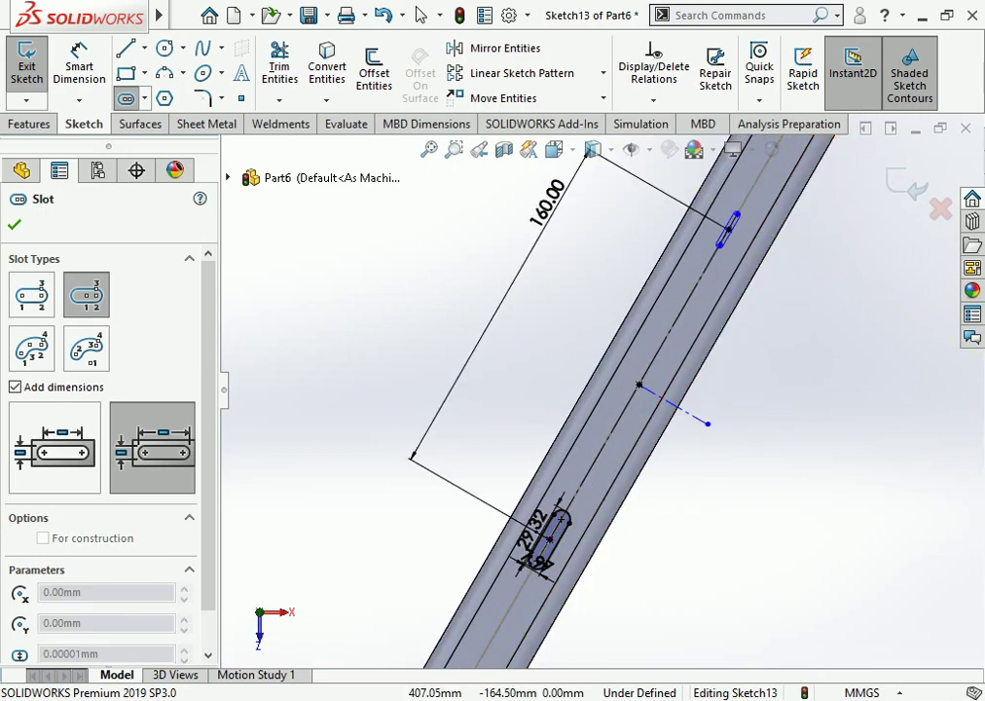
Step: Dimension the lower slot to 25 mm long and 14 mm wide
key(d)
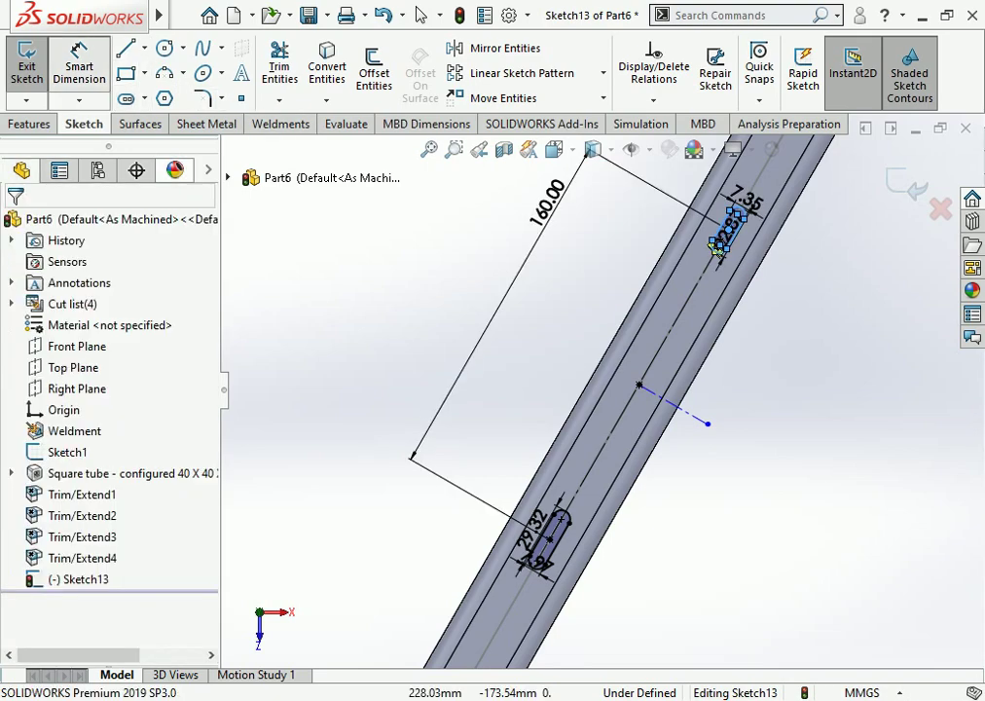
scroll(535, 591, down, 2)
double_click(535, 481)
text(60)
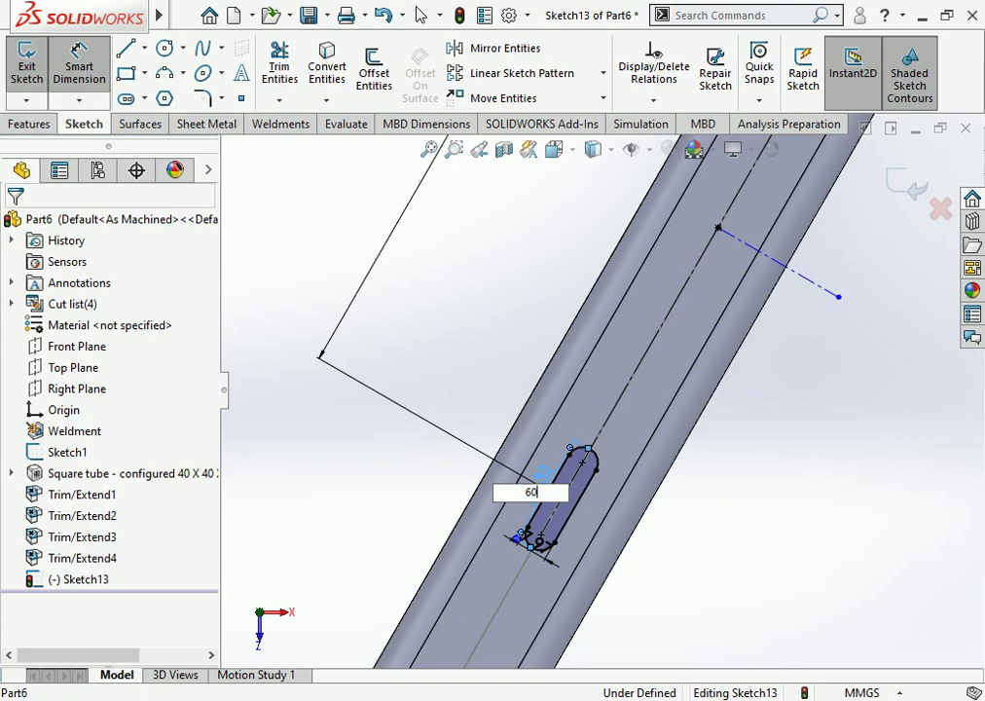
key(Return)
scroll(537, 420, down, 2)
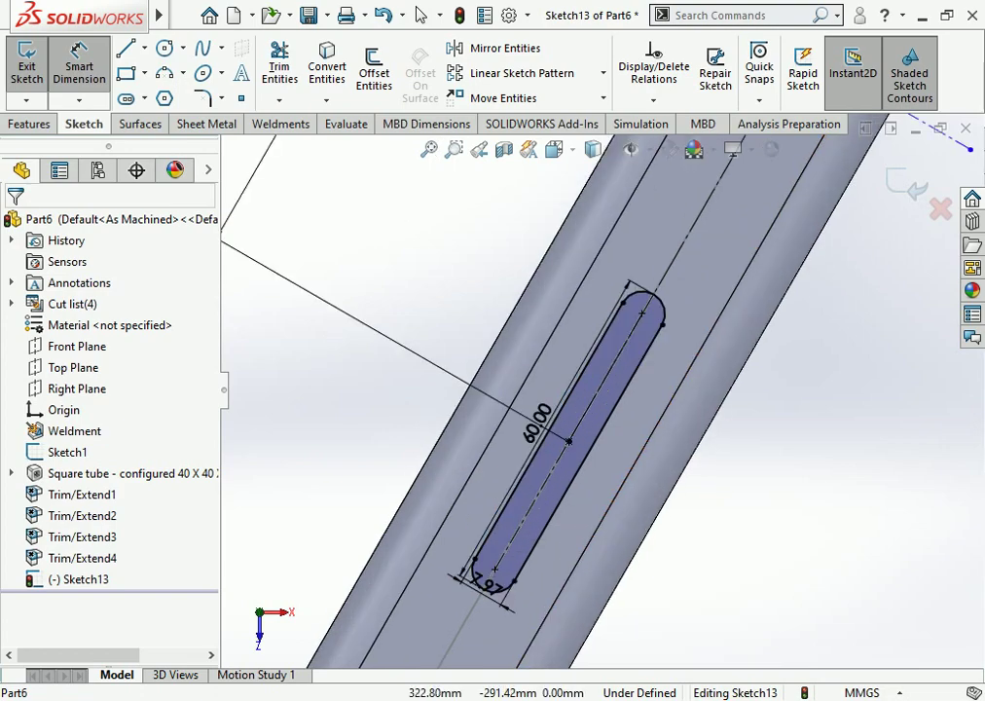
double_click(536, 423)
text(5)
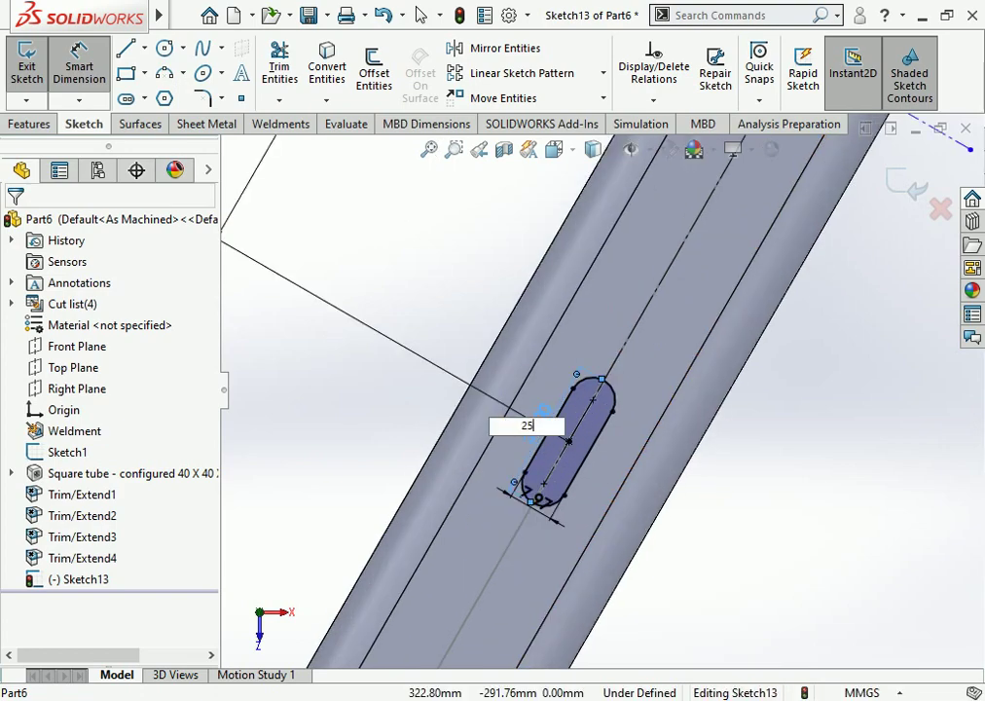
key(Return)
click(555, 521)
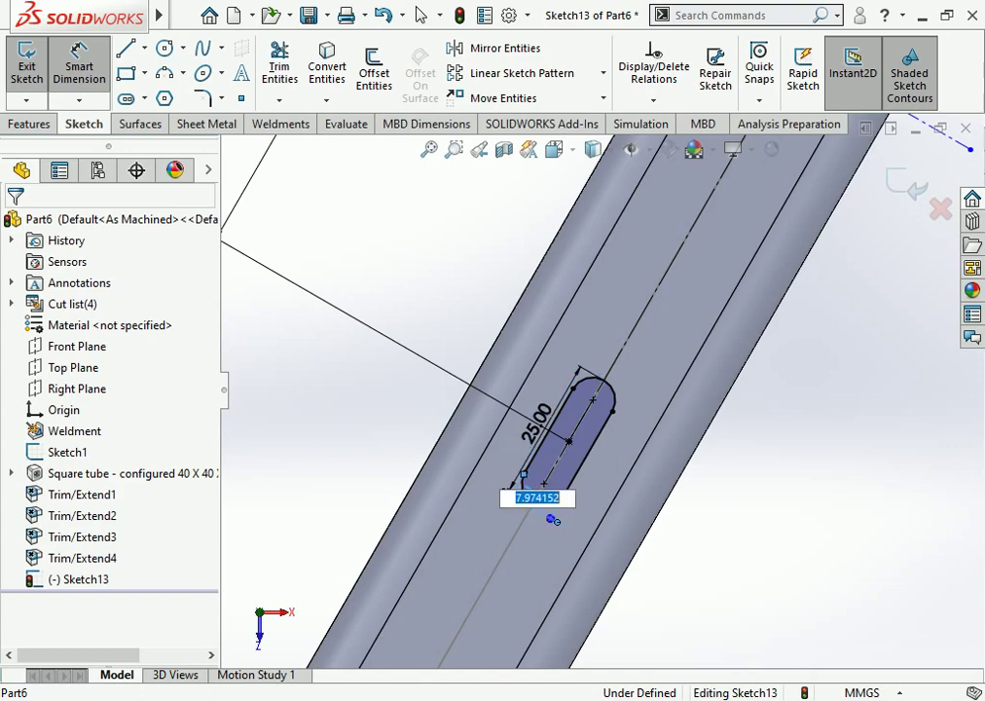
key(Return)
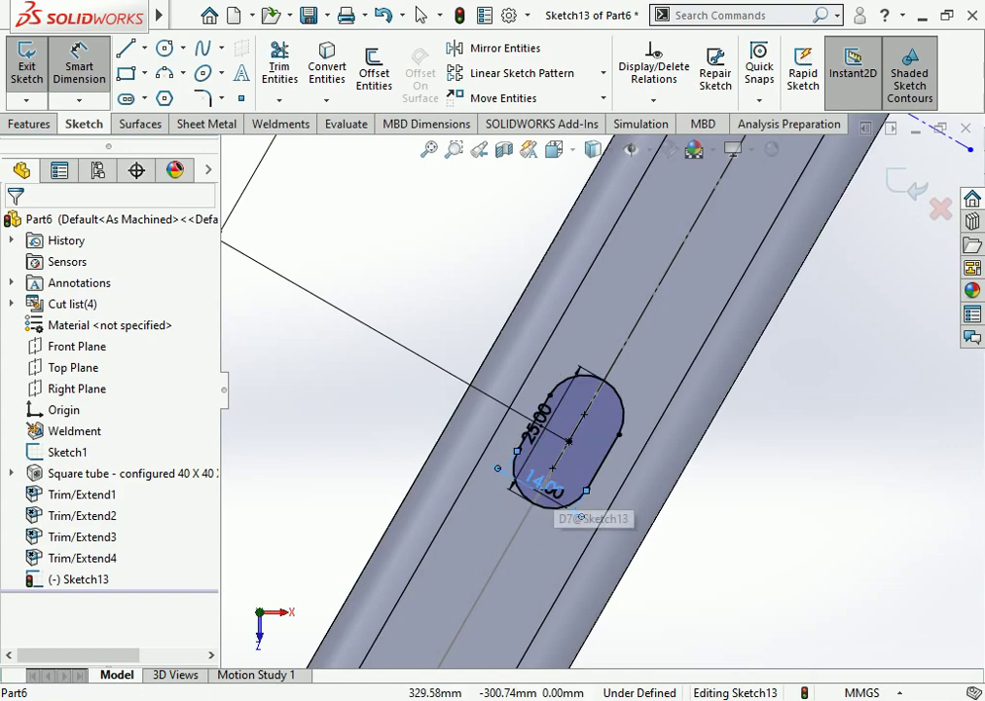
scroll(567, 519, up, 3)
scroll(584, 404, up, 2)
scroll(587, 395, down, 2)
scroll(584, 400, down, 3)
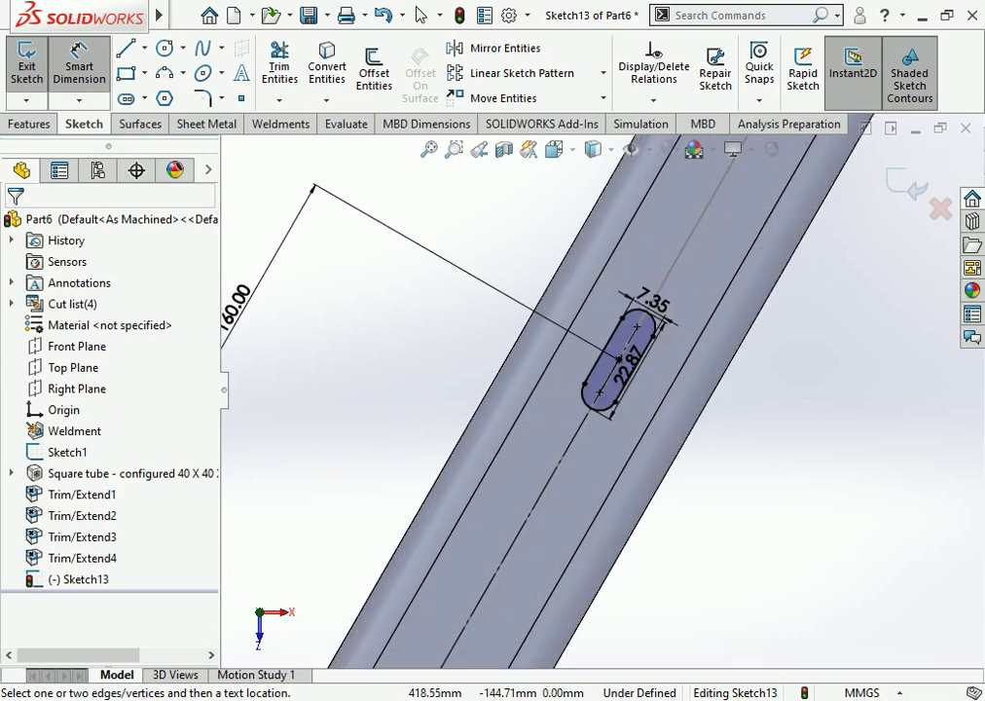
scroll(574, 418, down, 3)
Step: Set the upper slot's width to 14 mm and length to 25 mm
click(640, 308)
text(14)
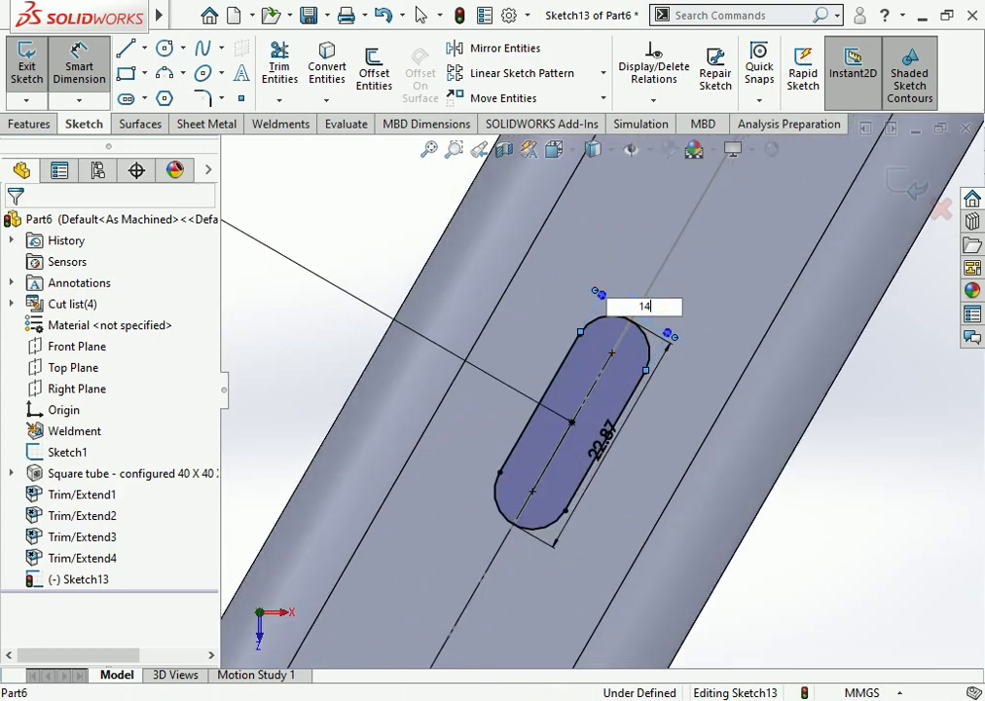
key(Return)
click(603, 440)
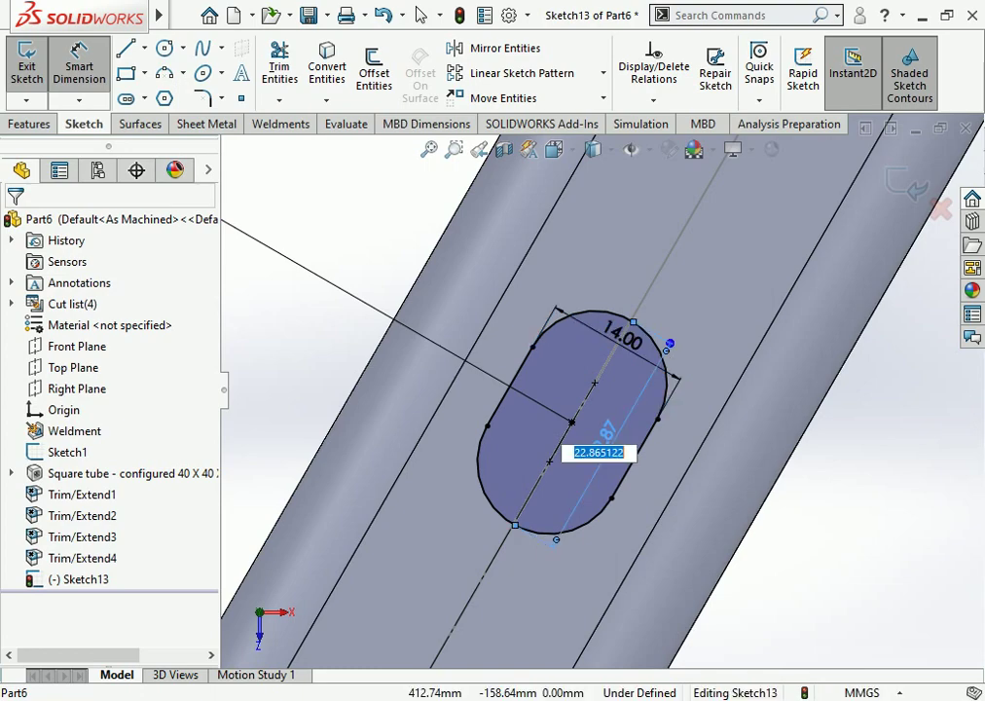
text(25)
key(Return)
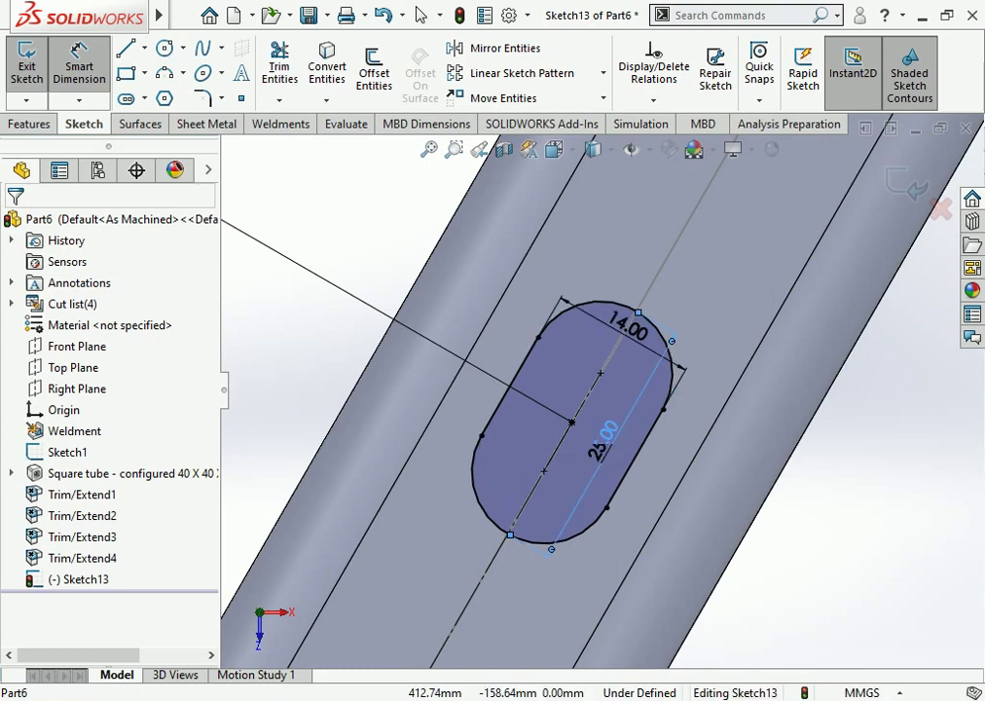
scroll(662, 487, up, 3)
scroll(662, 487, up, 2)
scroll(596, 414, up, 3)
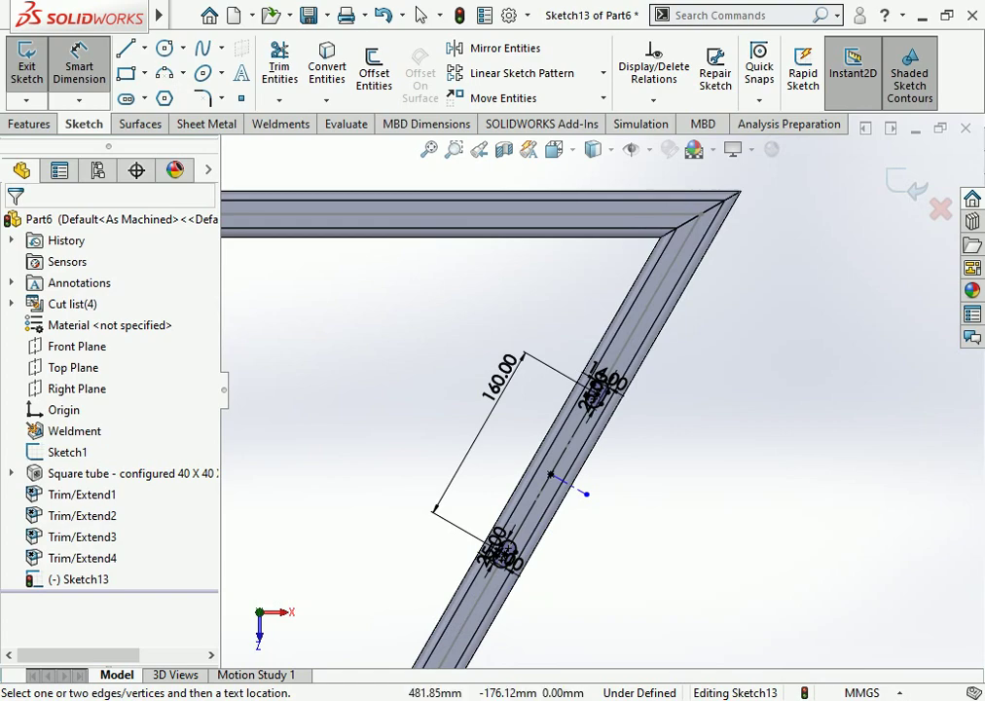
scroll(596, 414, up, 2)
scroll(596, 416, up, 2)
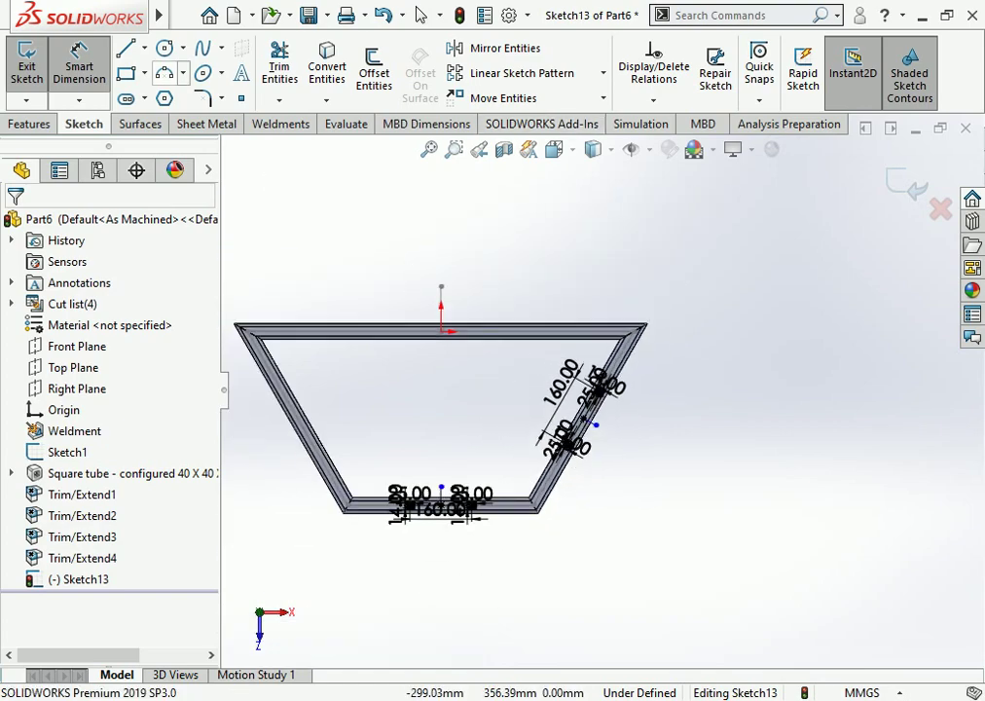
Step: Draw a vertical centreline down from the origin
click(144, 48)
click(172, 96)
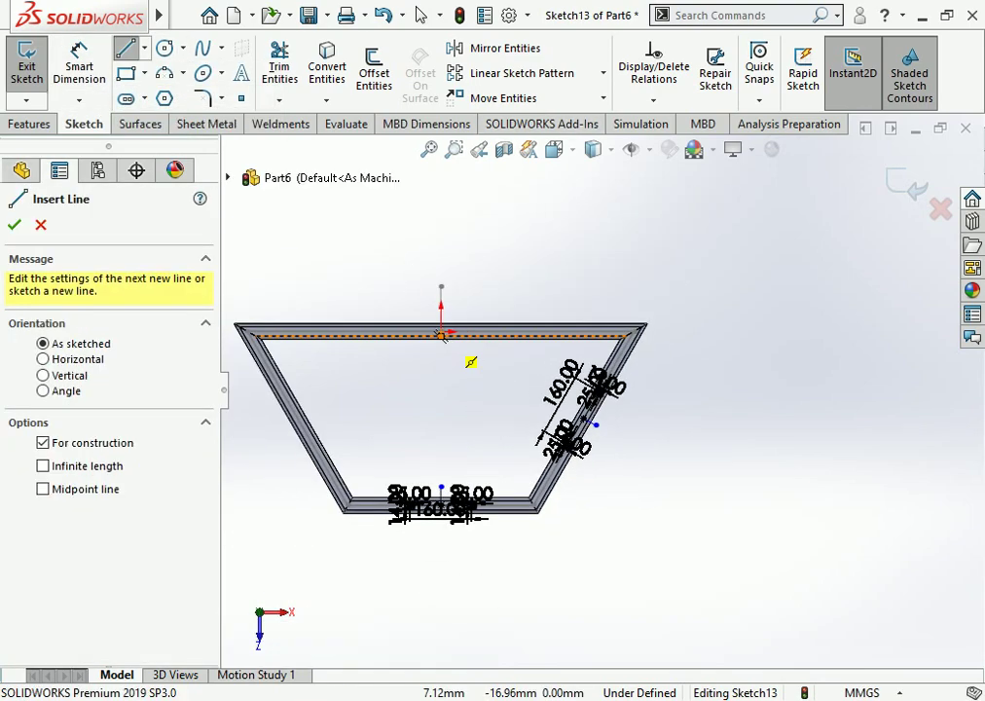
scroll(450, 337, down, 2)
scroll(462, 340, down, 2)
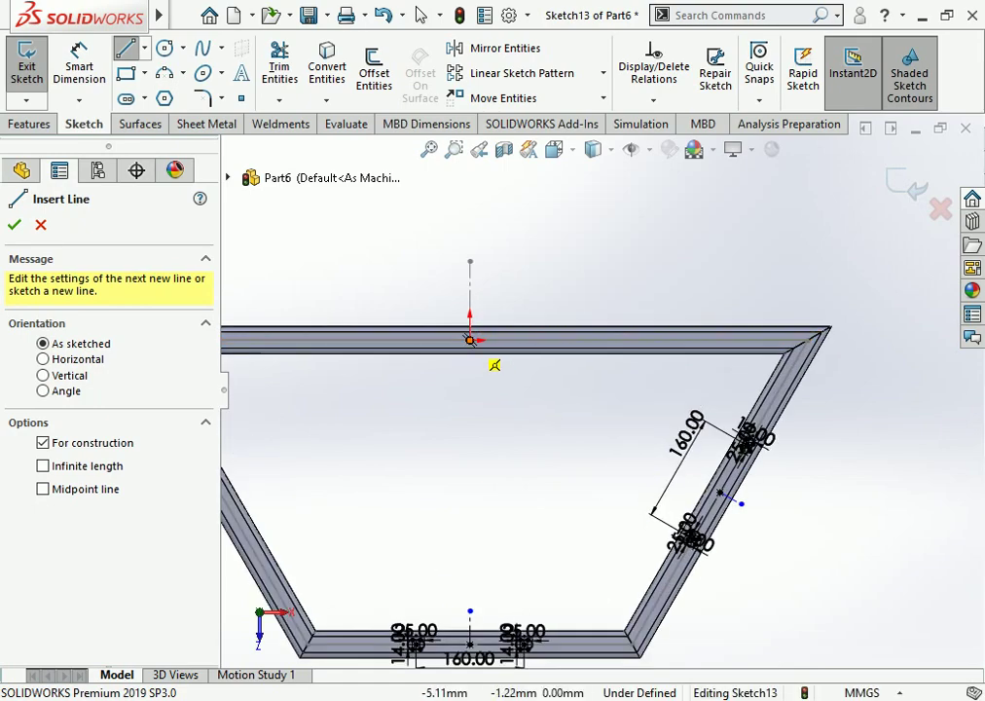
click(470, 340)
click(470, 413)
key(Escape)
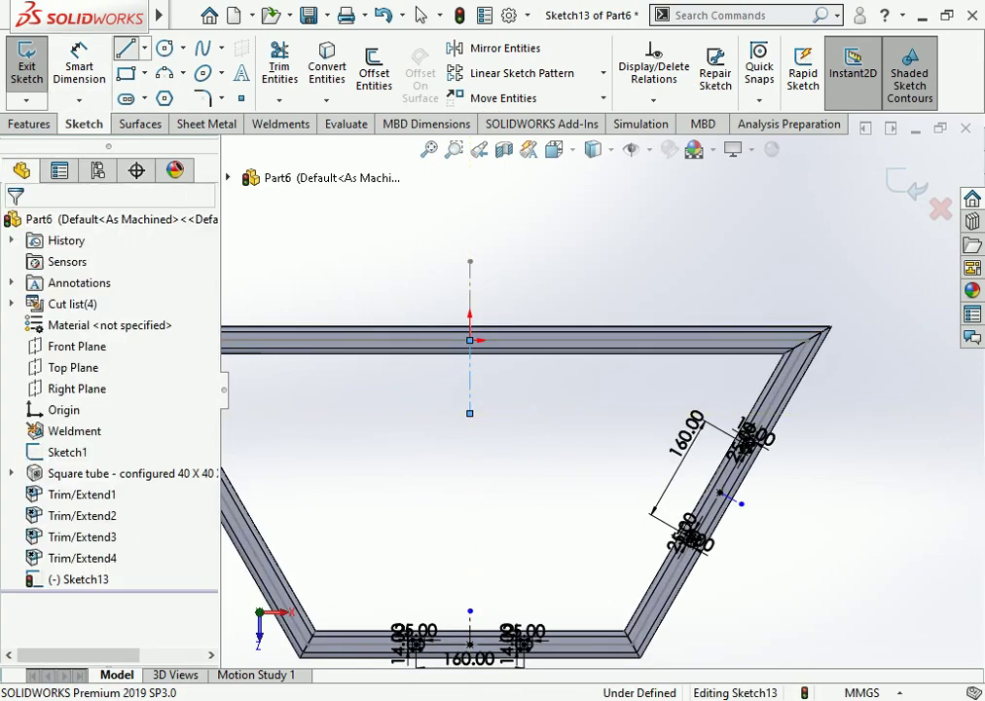
key(Escape)
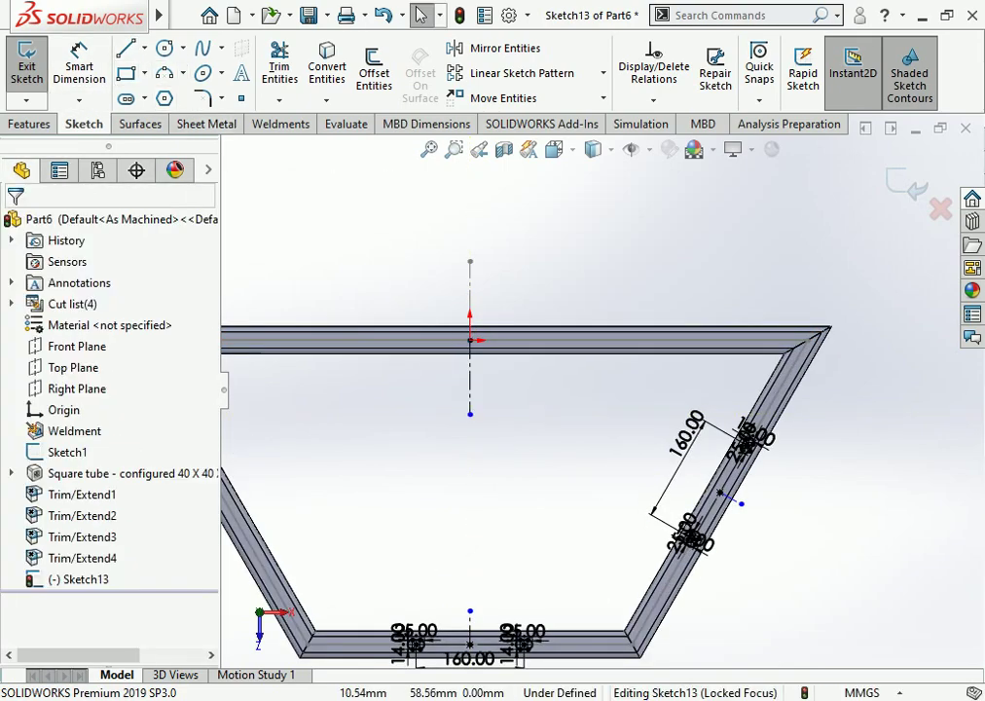
scroll(604, 392, up, 3)
Step: Mirror the right slanted tube's slots and line about the vertical centreline
click(496, 48)
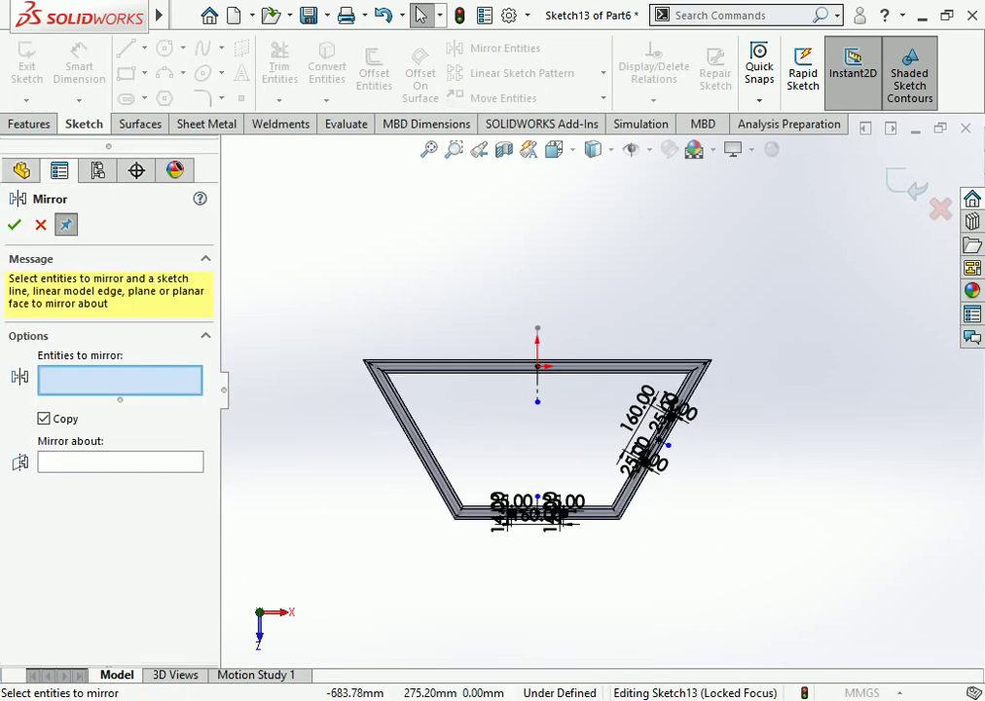
scroll(721, 400, down, 3)
drag(734, 379, 557, 553)
click(119, 524)
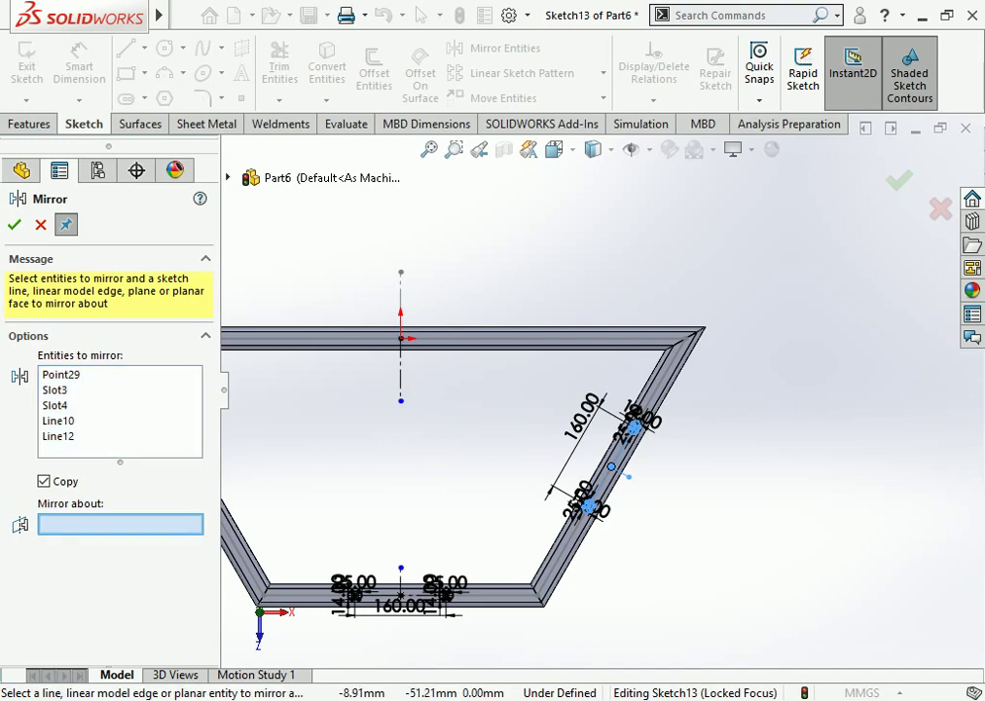
click(401, 380)
scroll(595, 392, up, 3)
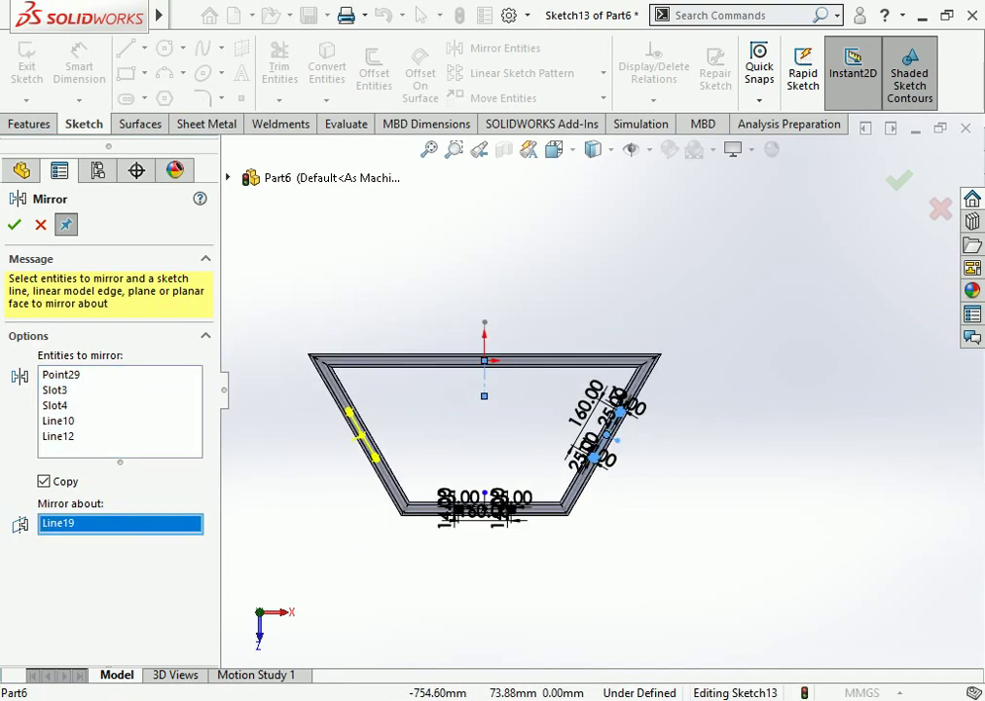
key(Return)
key(Escape)
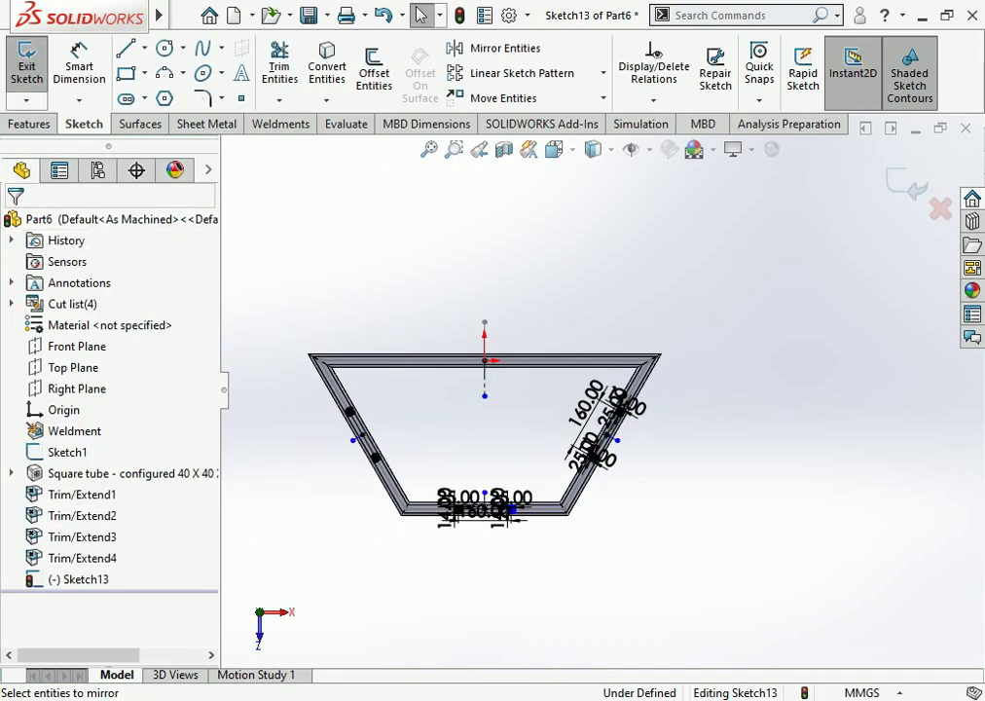
Step: Extrude-cut the slot sketch with Through All - Both depth
click(29, 124)
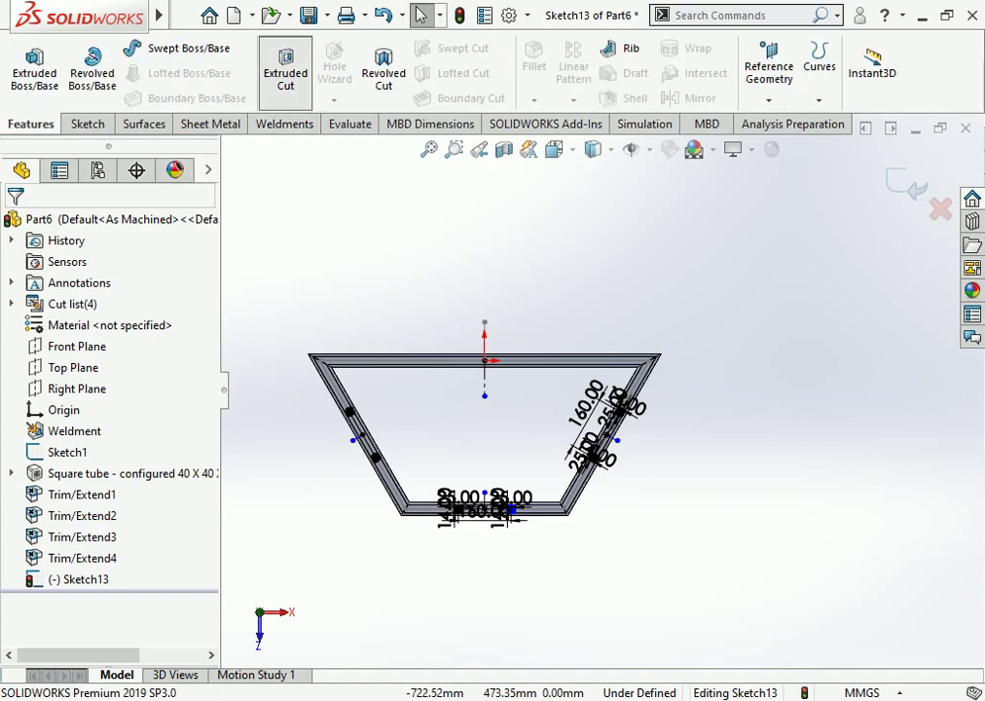
click(285, 73)
click(112, 340)
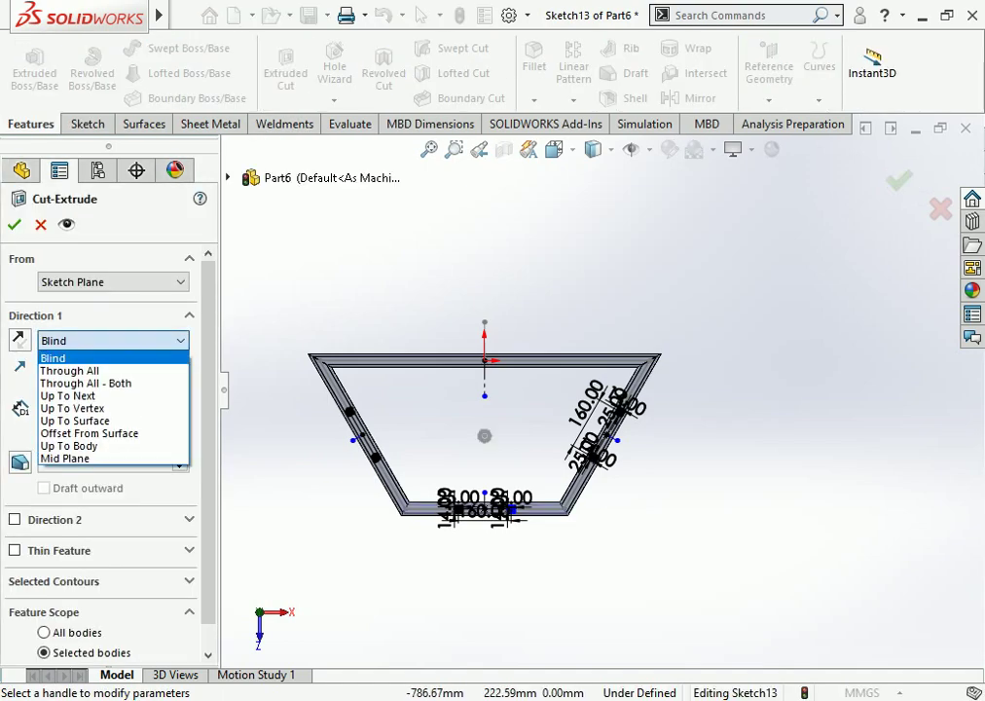
click(65, 458)
click(120, 338)
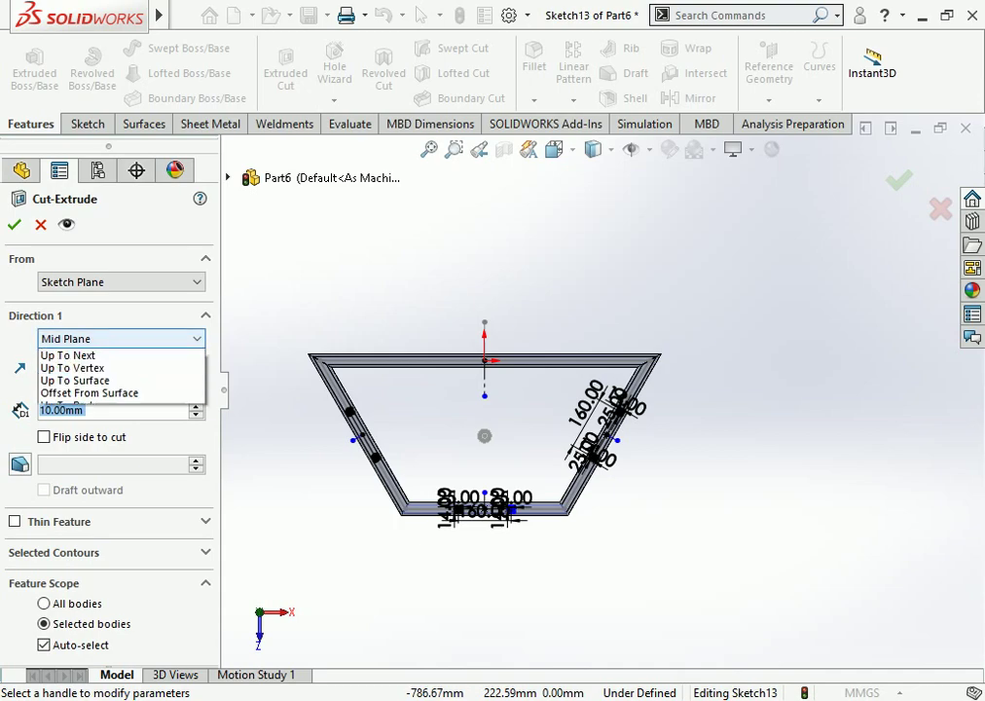
click(78, 367)
click(121, 340)
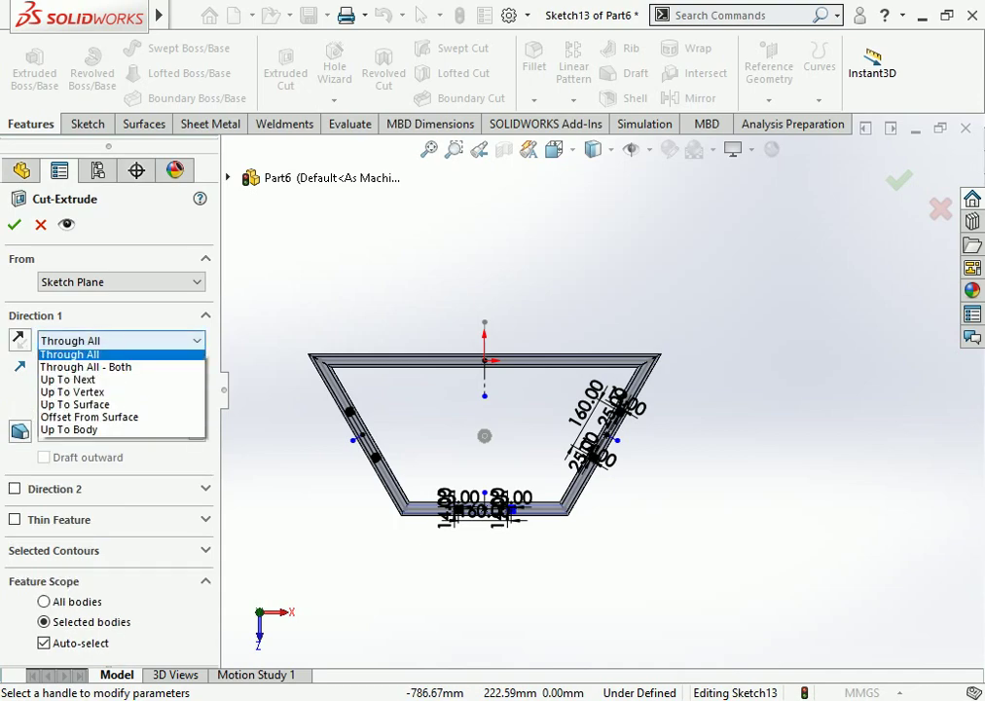
click(78, 381)
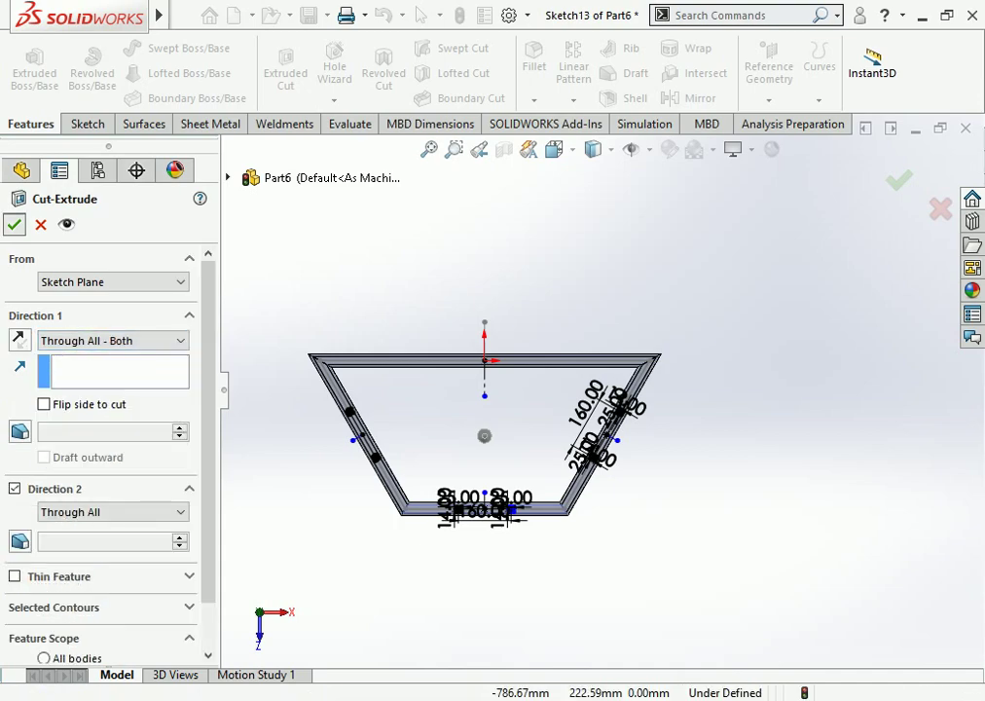
key(Return)
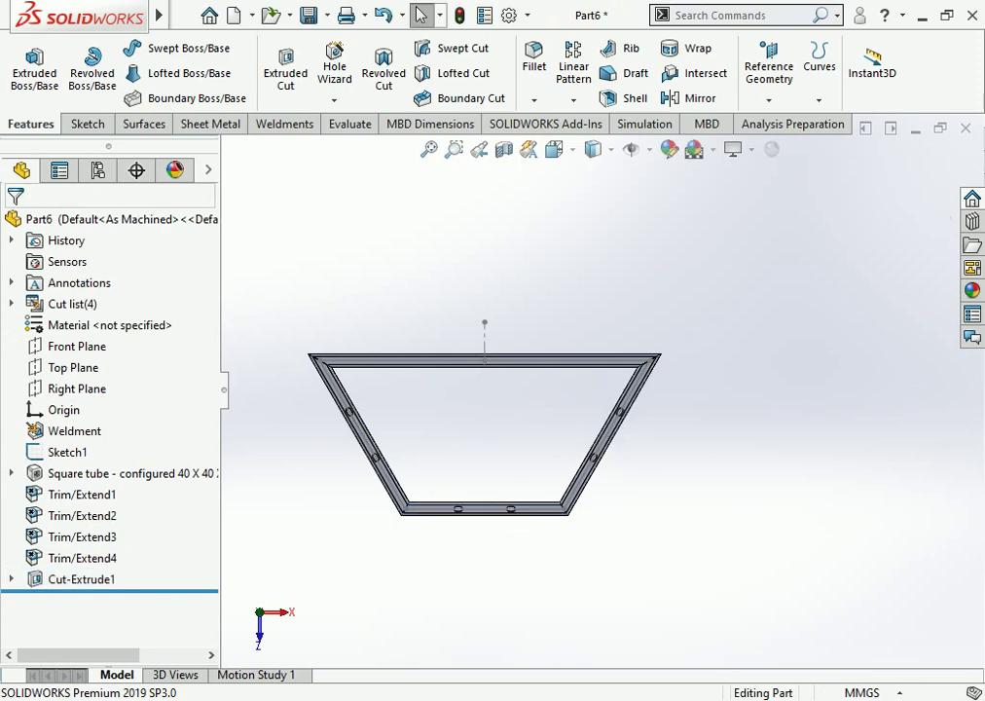
Step: Hide the layout sketch Sketch1 and start a new sketch on the Top Plane
click(484, 340)
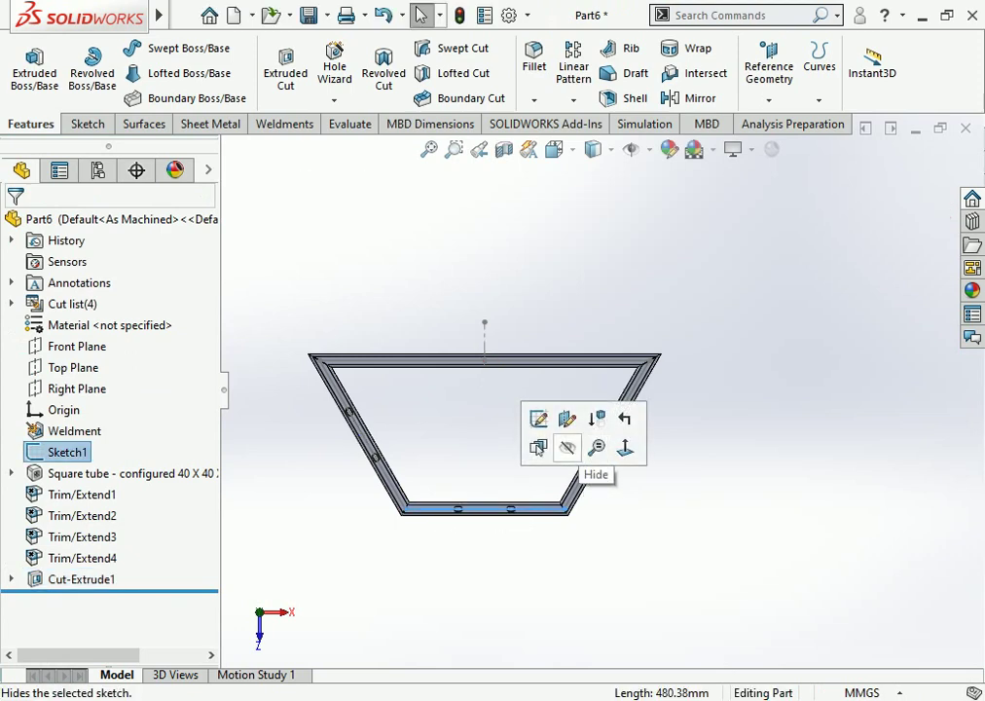
click(566, 447)
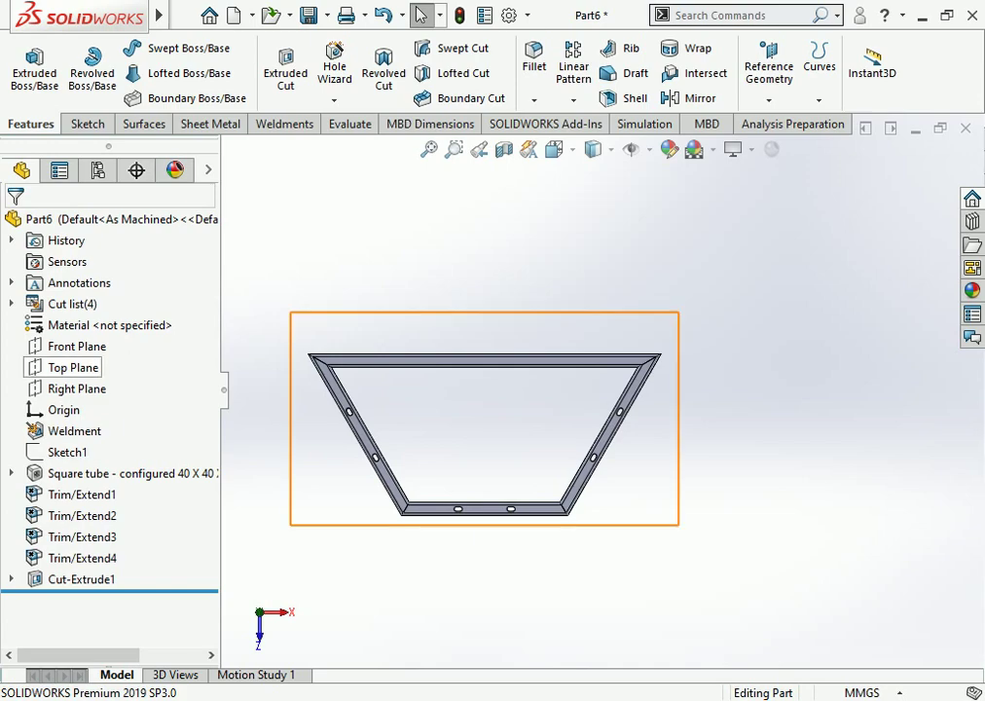
click(73, 367)
click(94, 328)
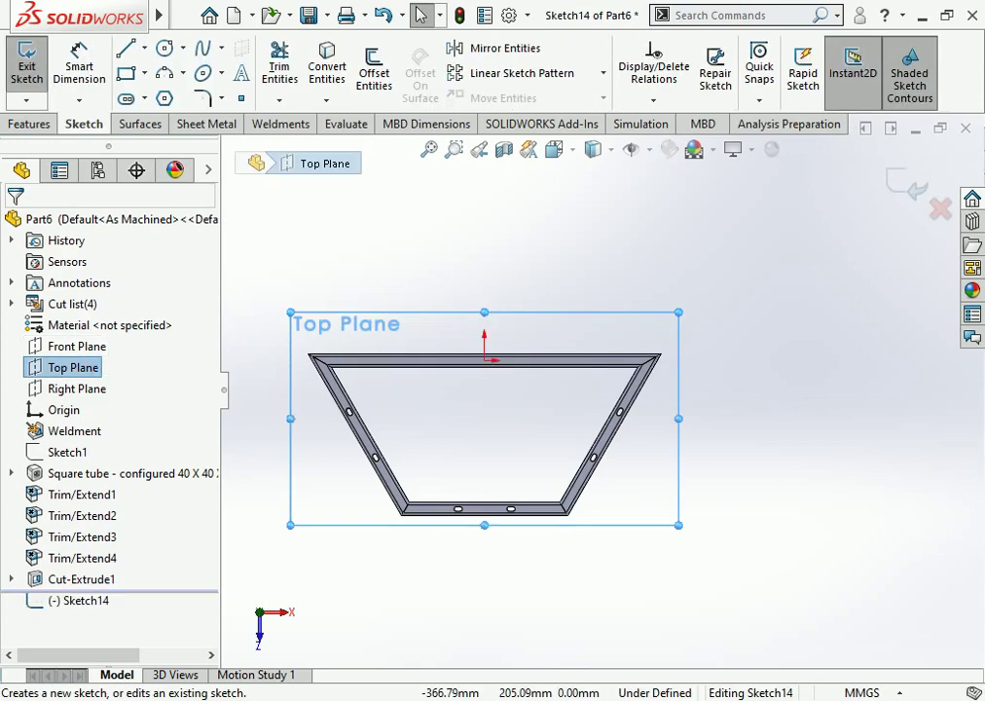
Step: Draw a circle centred on the origin and dimension its diameter to 101 mm
click(164, 48)
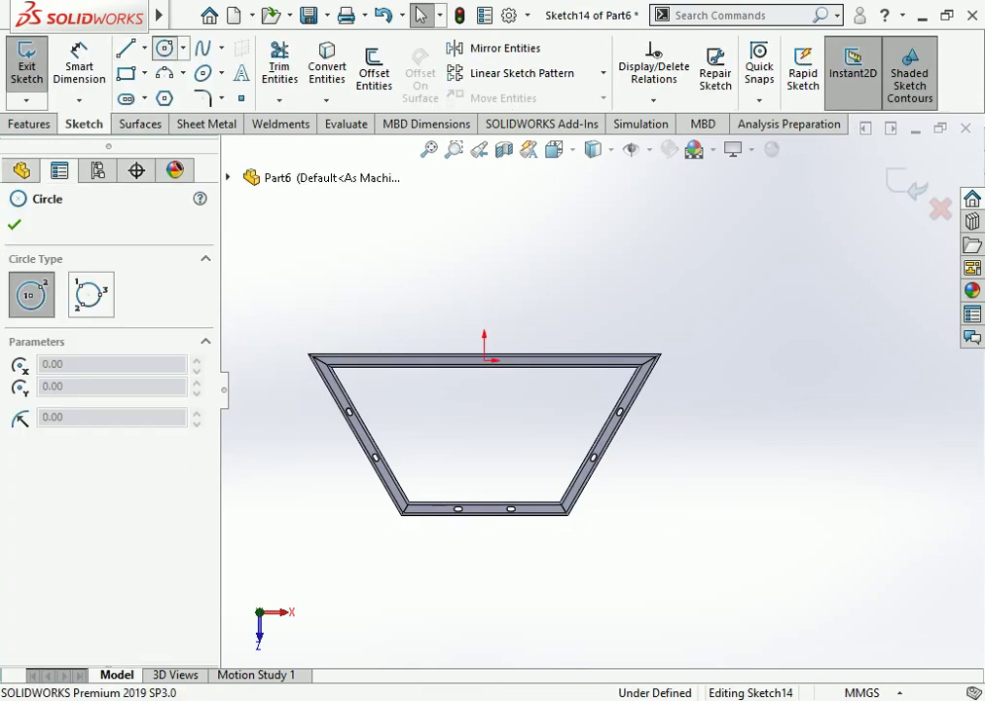
scroll(510, 391, down, 3)
click(520, 355)
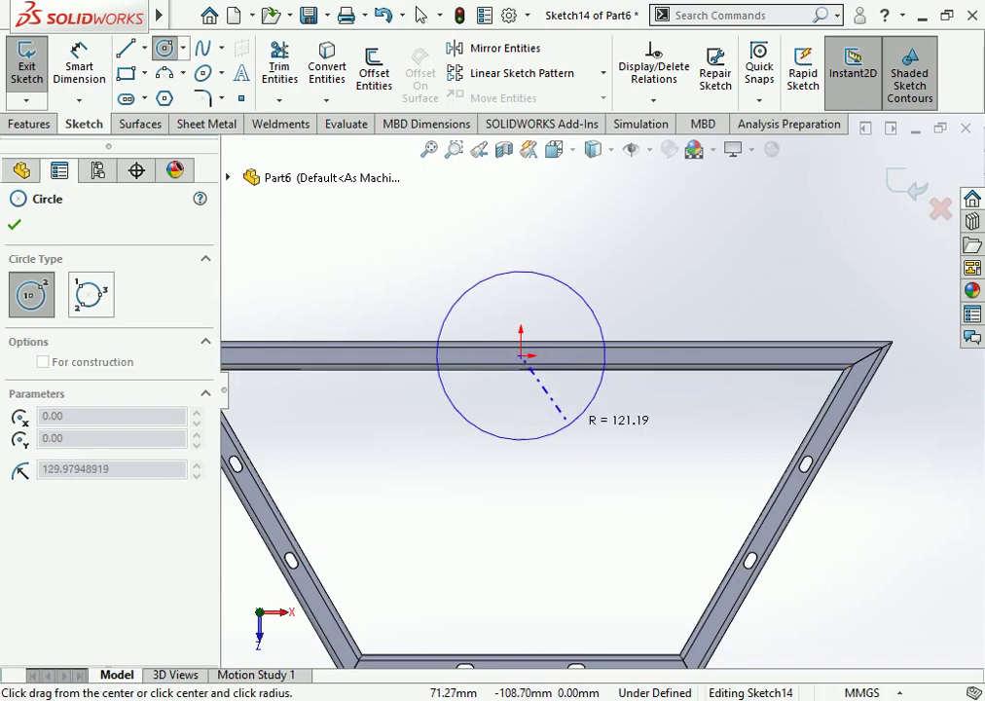
click(576, 425)
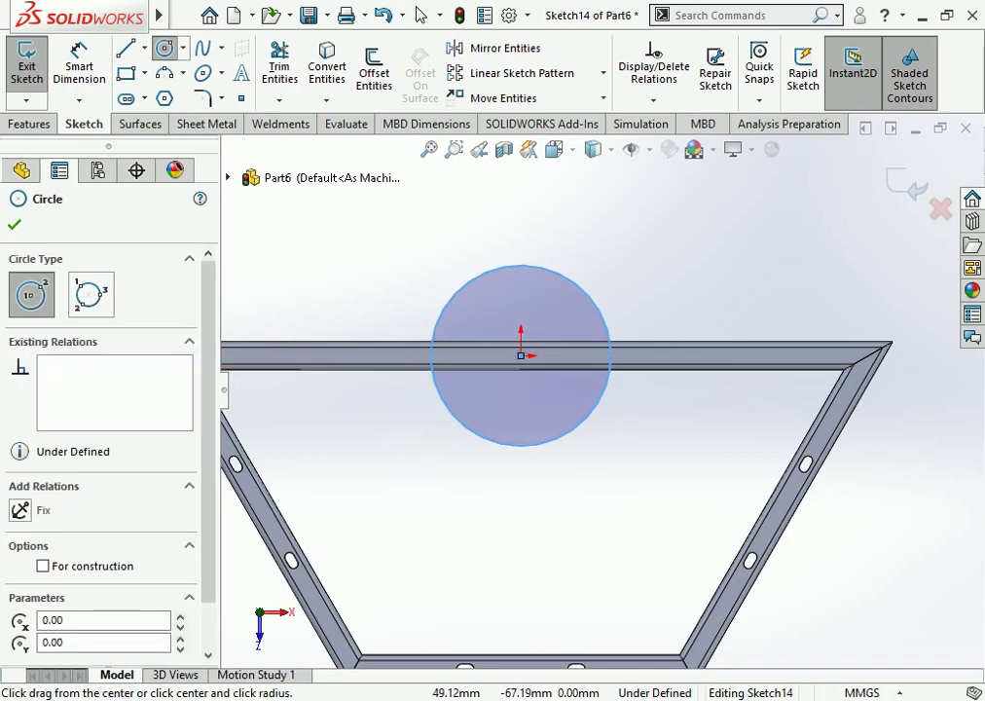
middle_drag(545, 409, 584, 429)
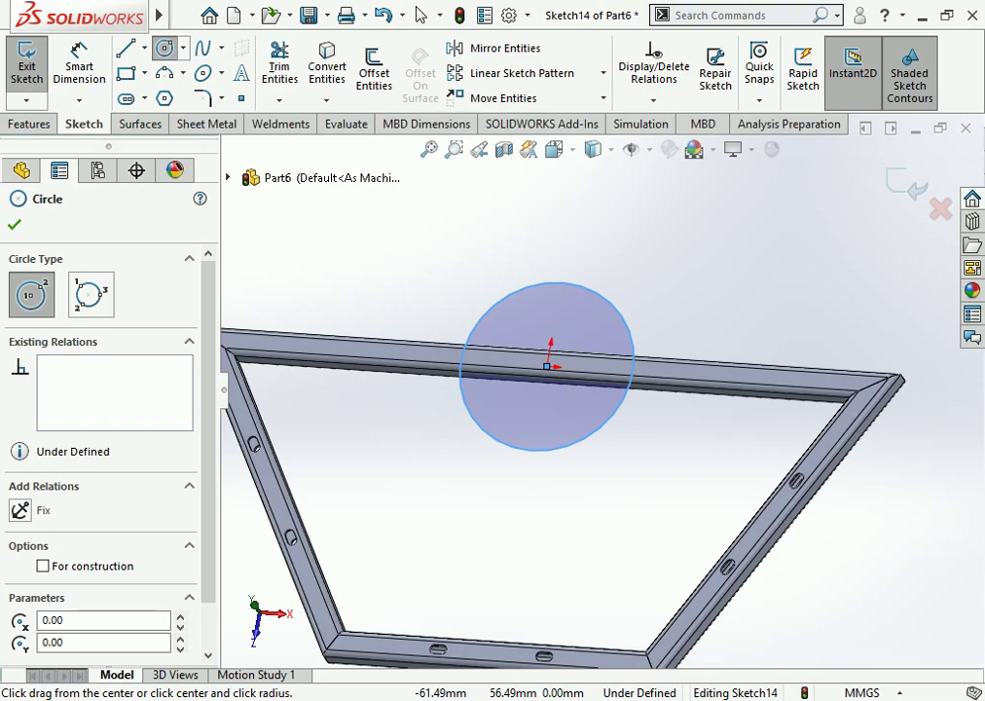
click(80, 66)
scroll(539, 296, down, 3)
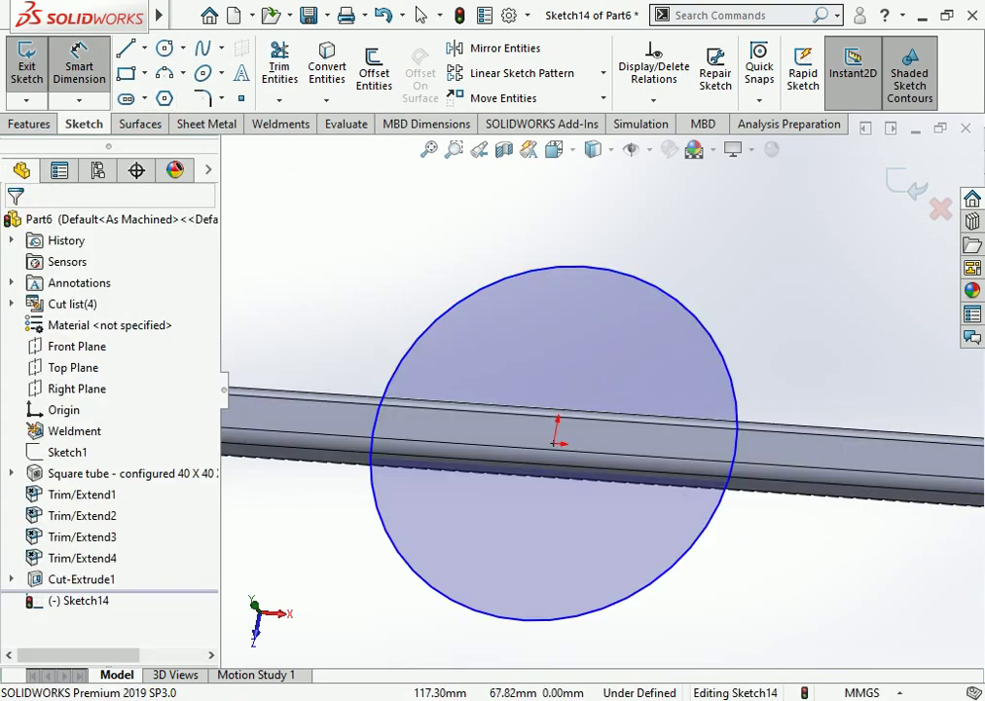
click(720, 350)
click(764, 273)
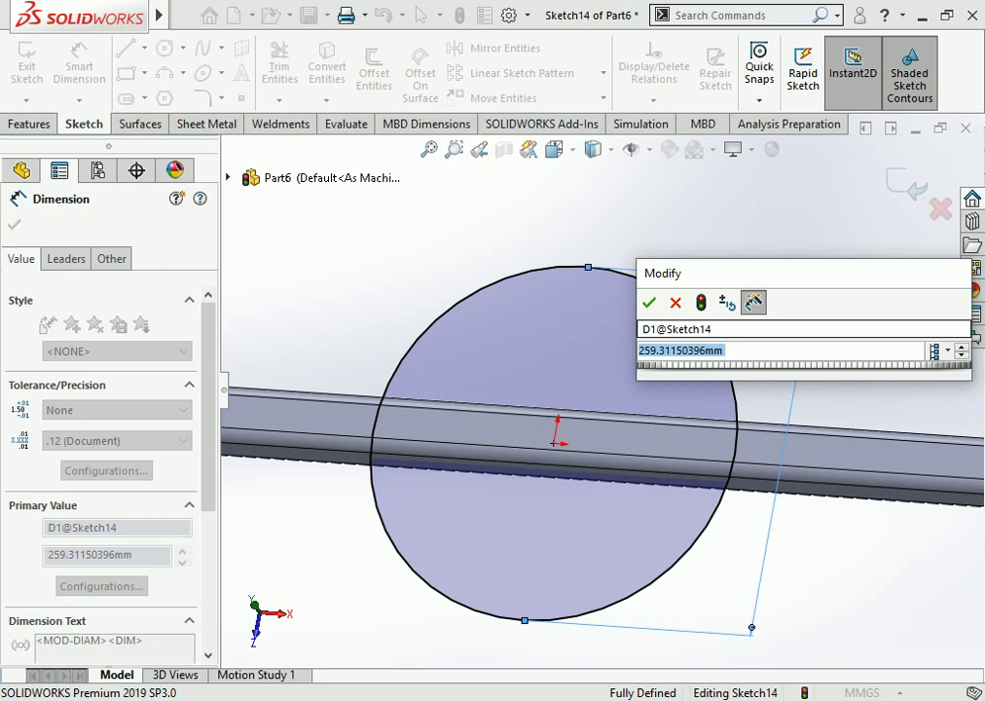
text(101)
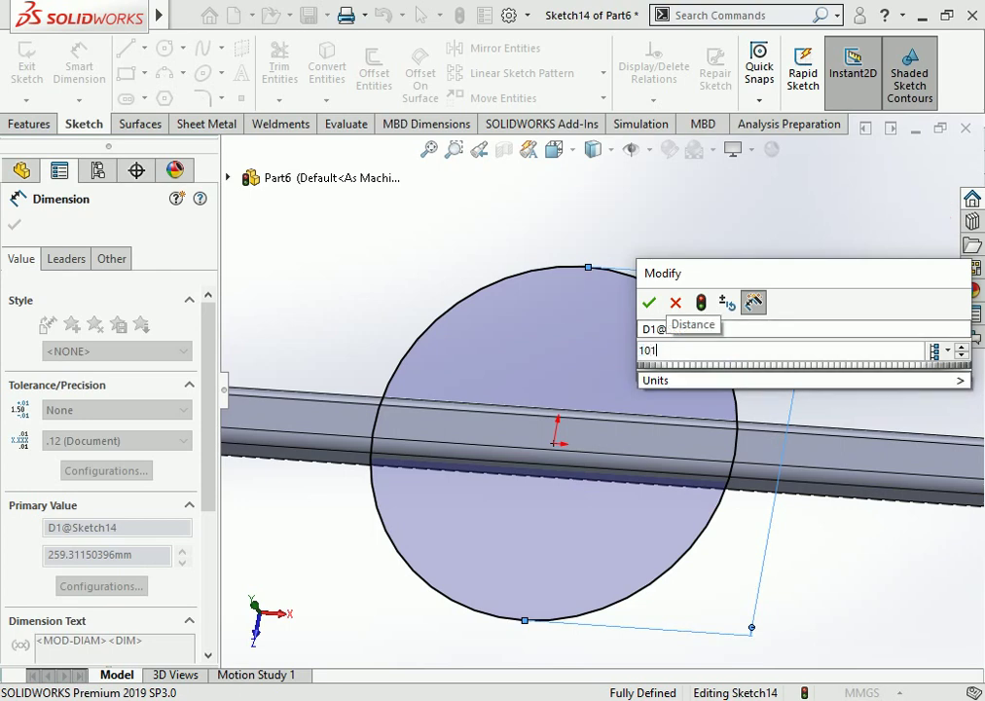
key(Return)
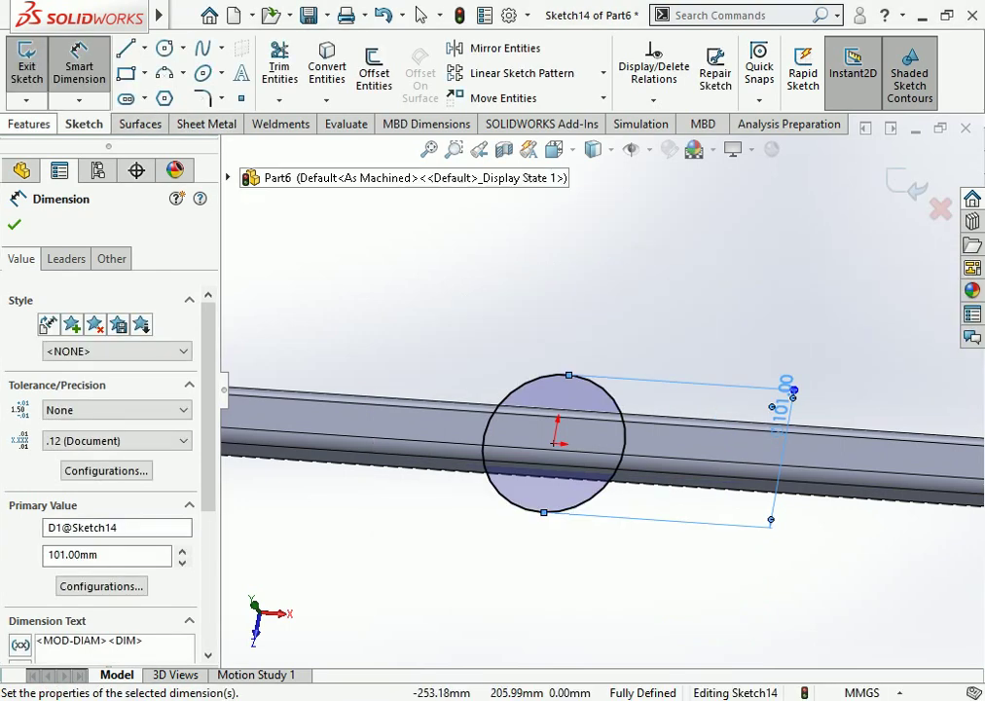
click(29, 124)
Step: Extrude the 101 mm circle as a boss, setting the upward depth to about 35 mm
click(34, 60)
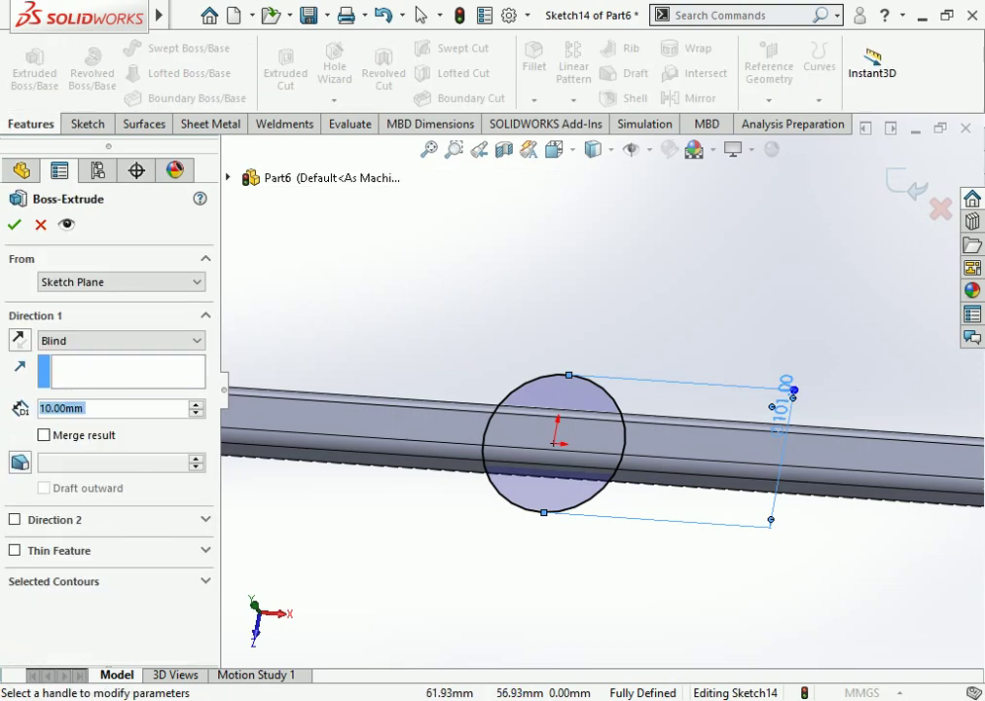
click(538, 426)
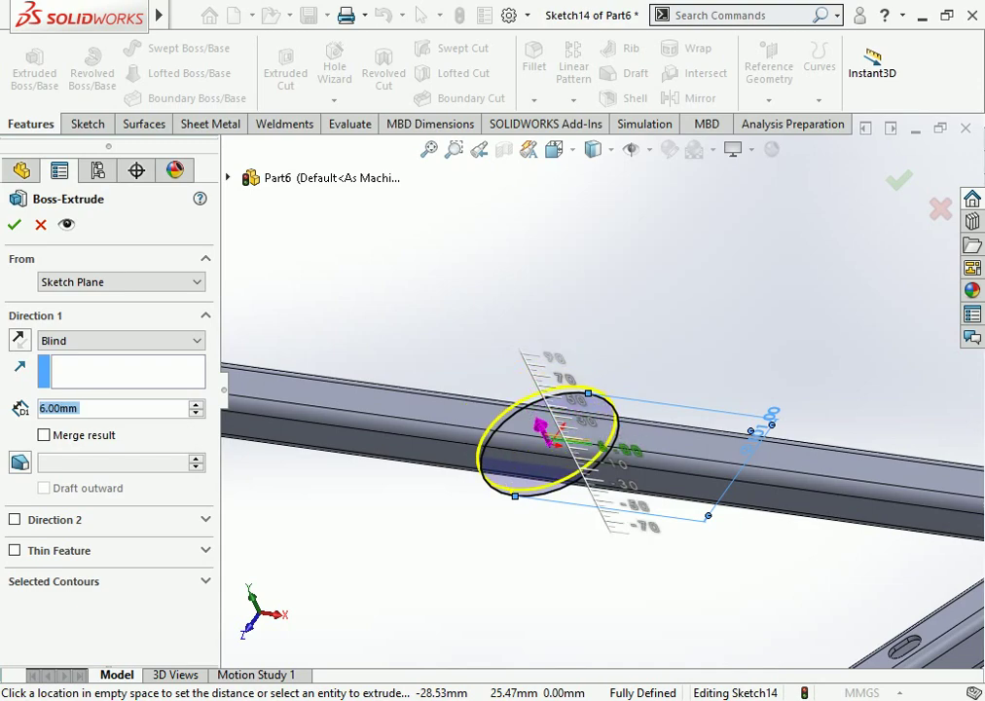
click(545, 433)
middle_drag(546, 433, 563, 443)
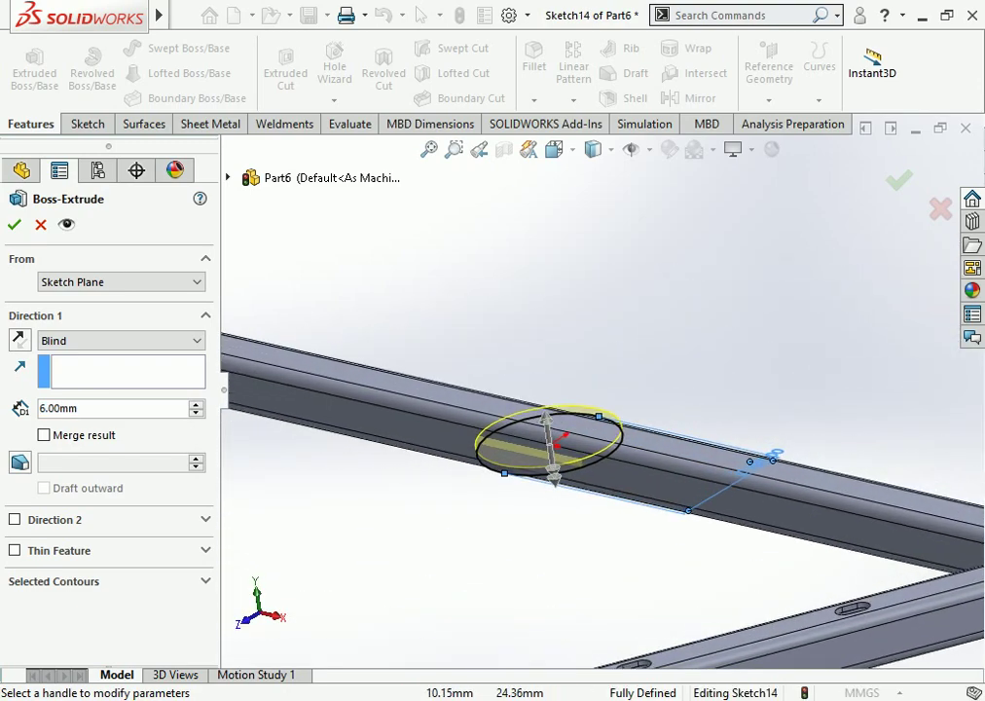
key(f)
scroll(681, 340, down, 5)
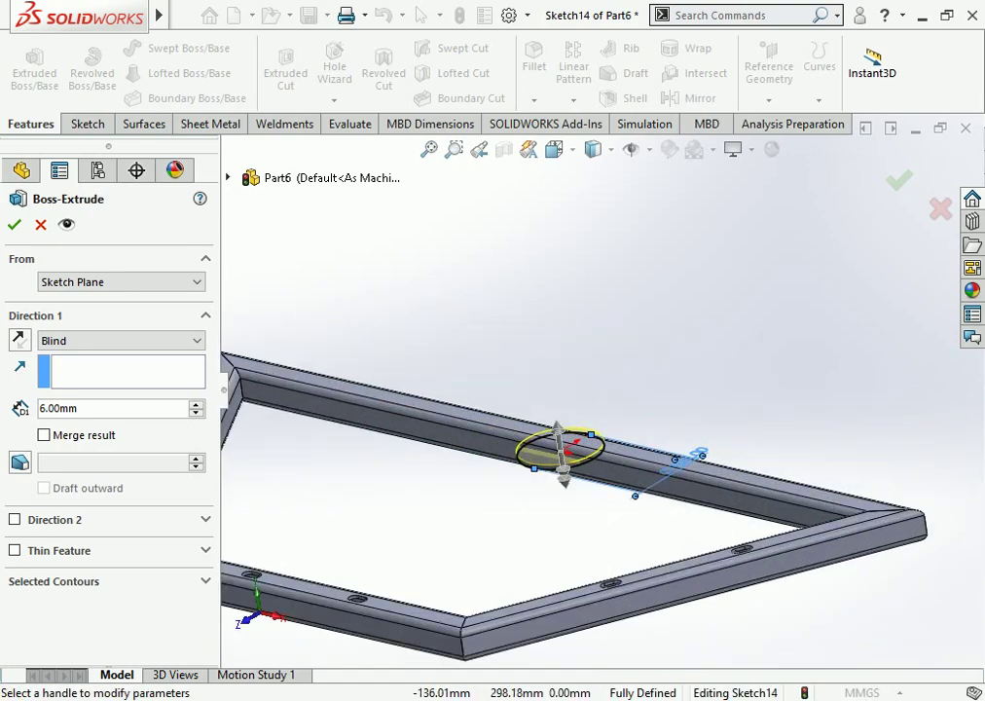
middle_drag(563, 443, 553, 472)
click(554, 472)
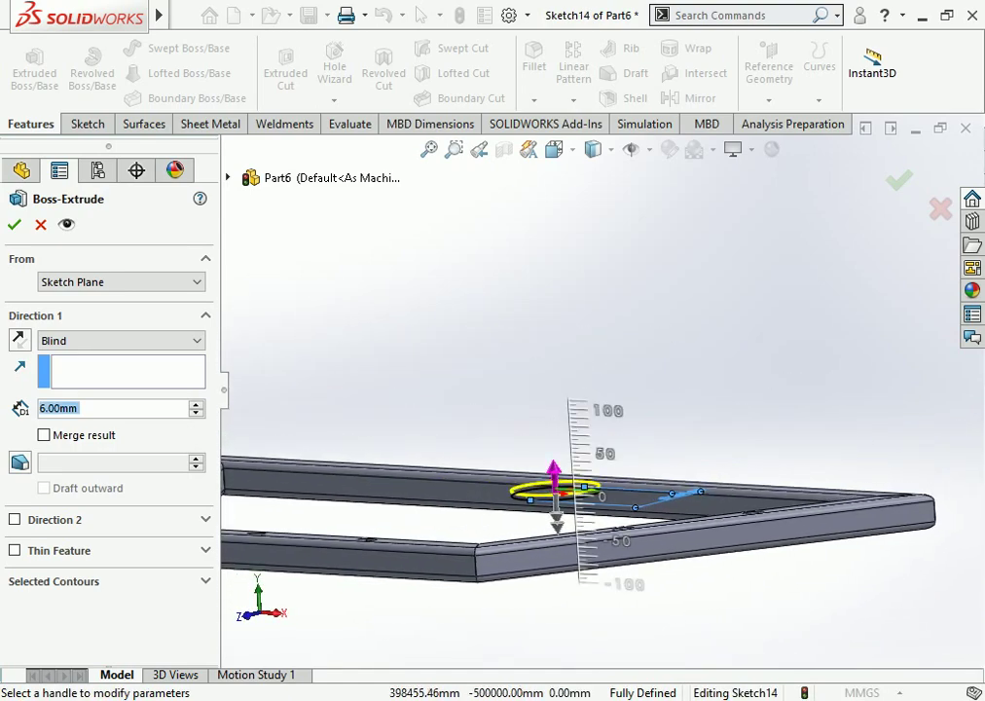
click(552, 442)
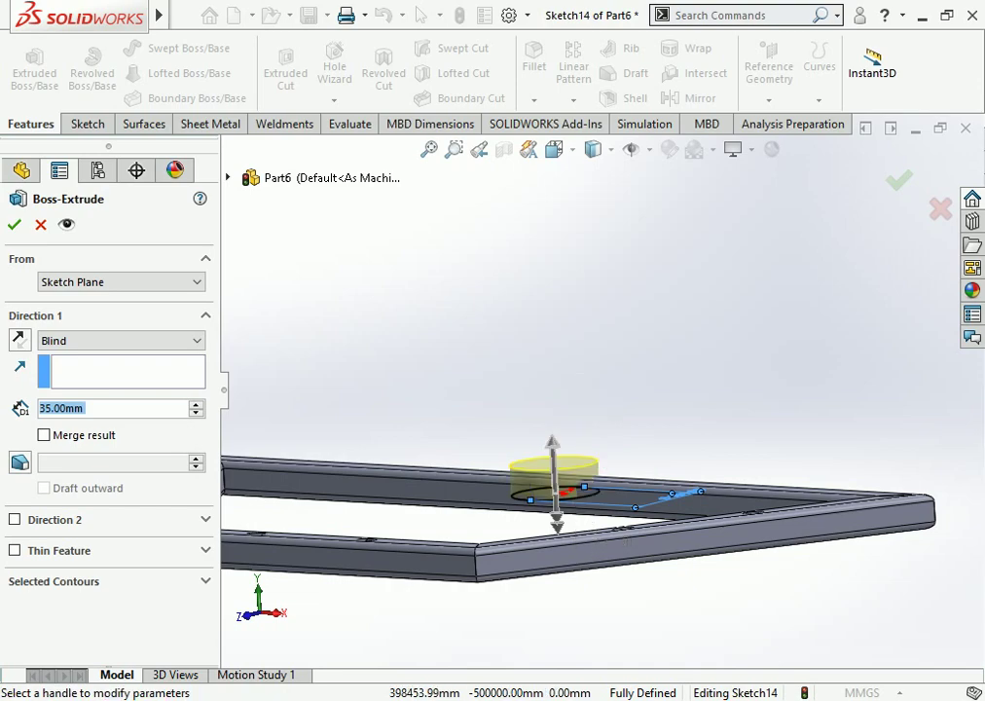
scroll(584, 458, up, 5)
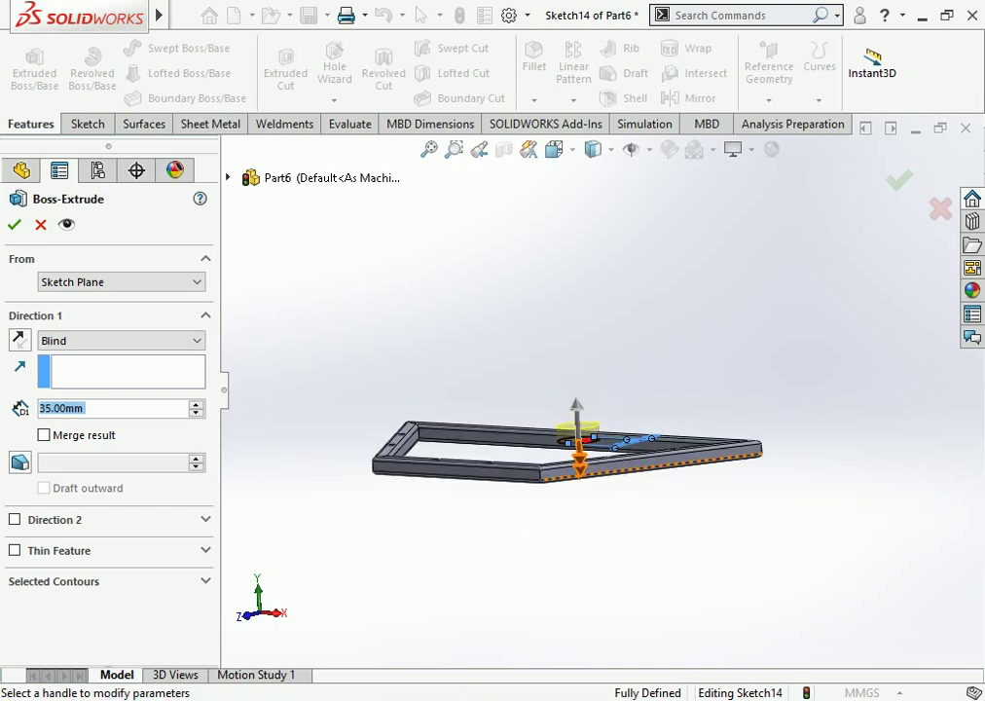
Step: Add a second direction extending the post 300 mm downward, keep 35 mm upward, and accept
click(576, 465)
click(587, 562)
mouse_move(587, 563)
middle_down()
mouse_move(545, 487)
mouse_move(560, 545)
middle_up()
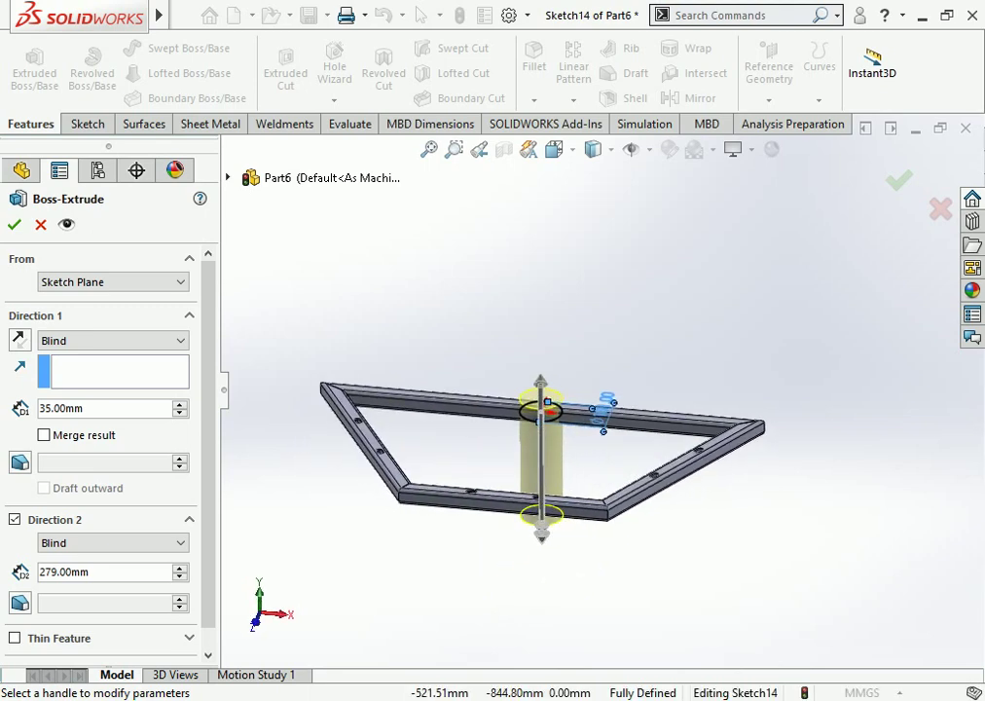
scroll(107, 389, down, 1)
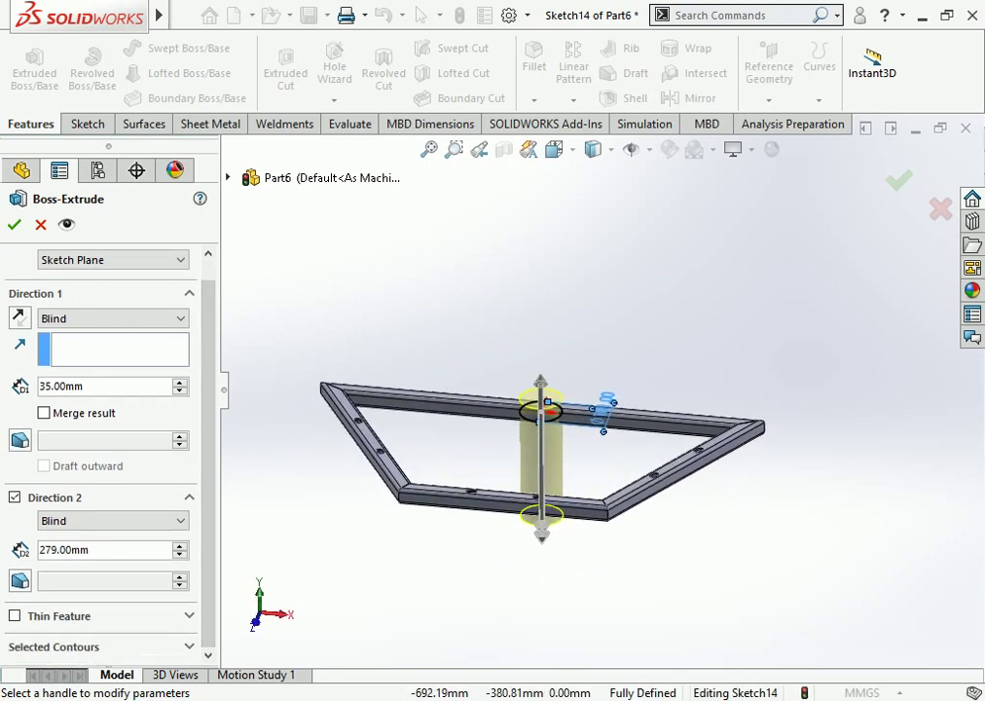
text(3)
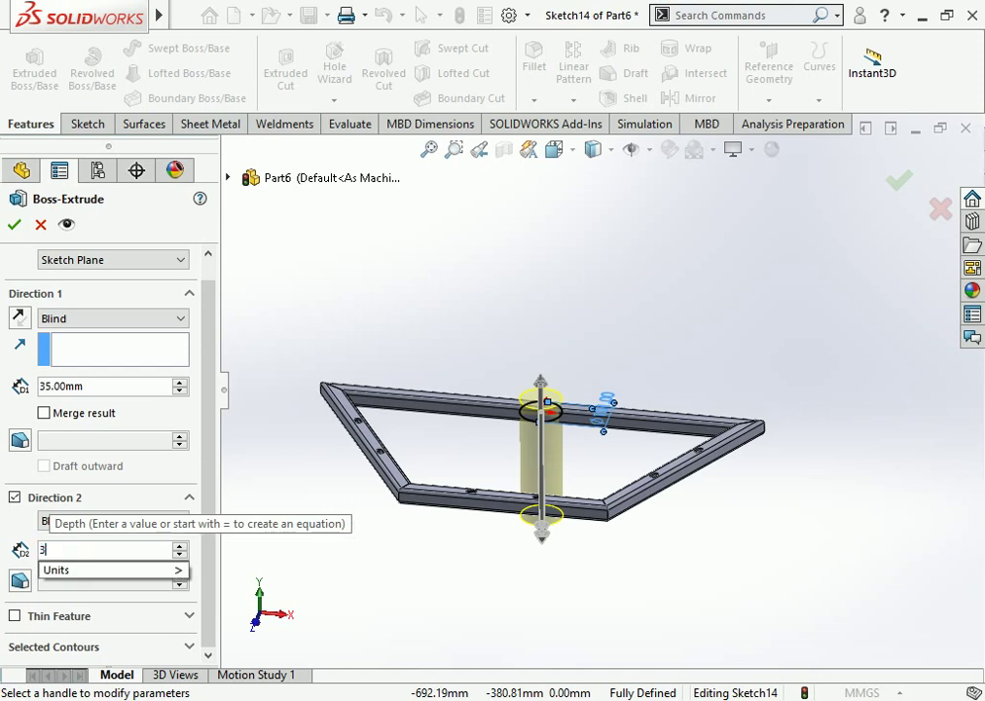
text(00)
key(Return)
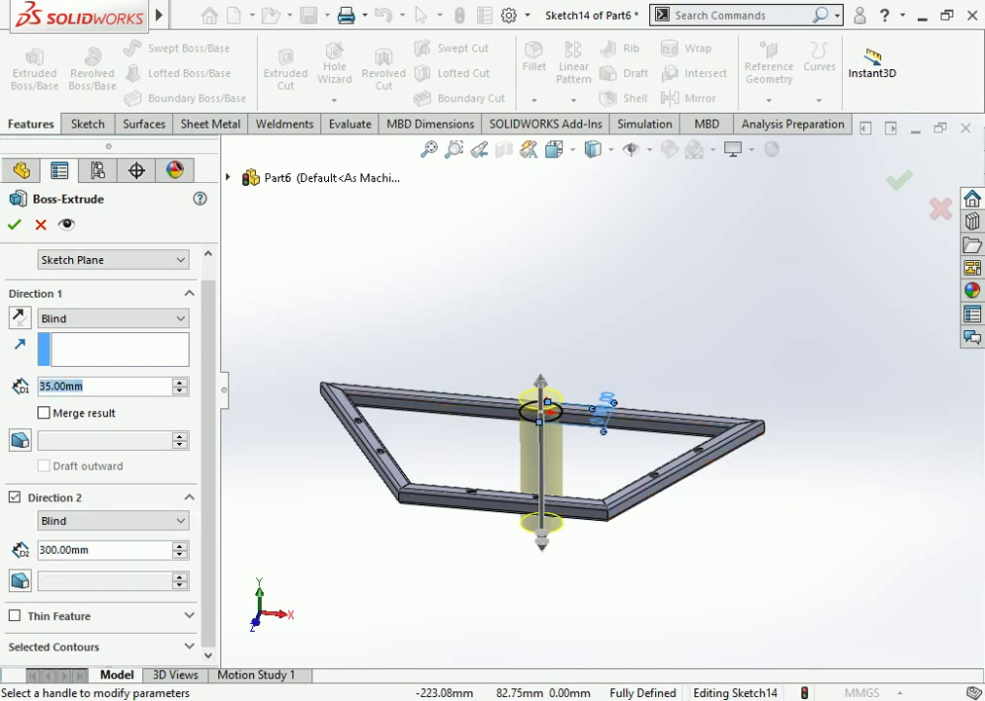
text(35)
key(Return)
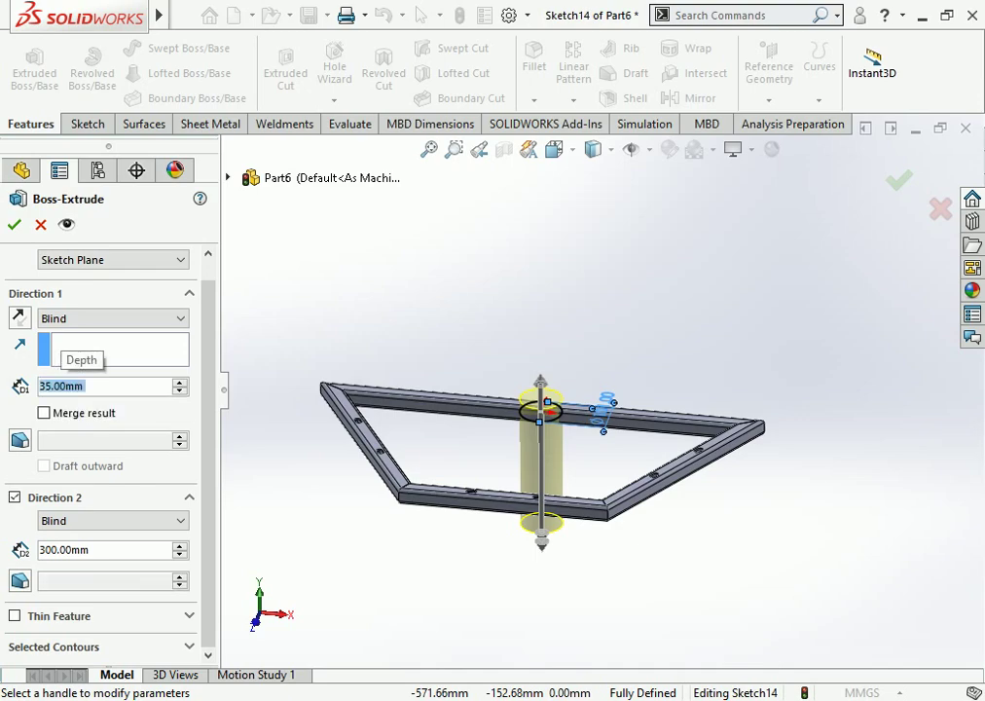
key(Return)
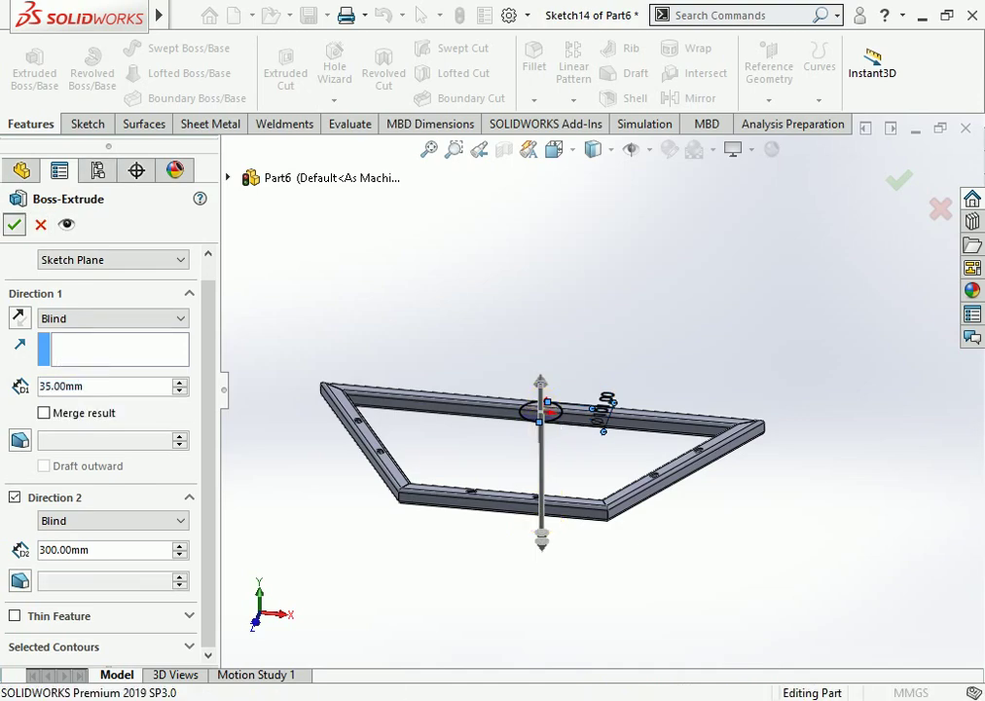
key(Up)
key(Up)
Step: Shell the post with 3 mm walls, removing its lower end face
key(Up)
key(Up)
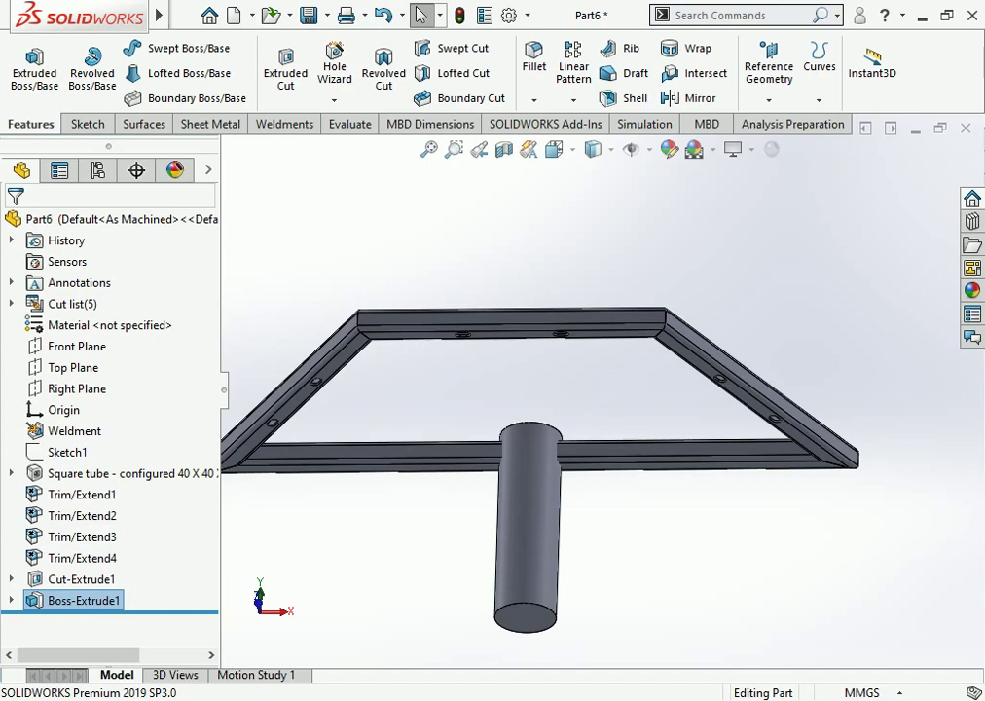
key(Up)
key(Up)
key(shift+z)
key(shift+z)
click(588, 540)
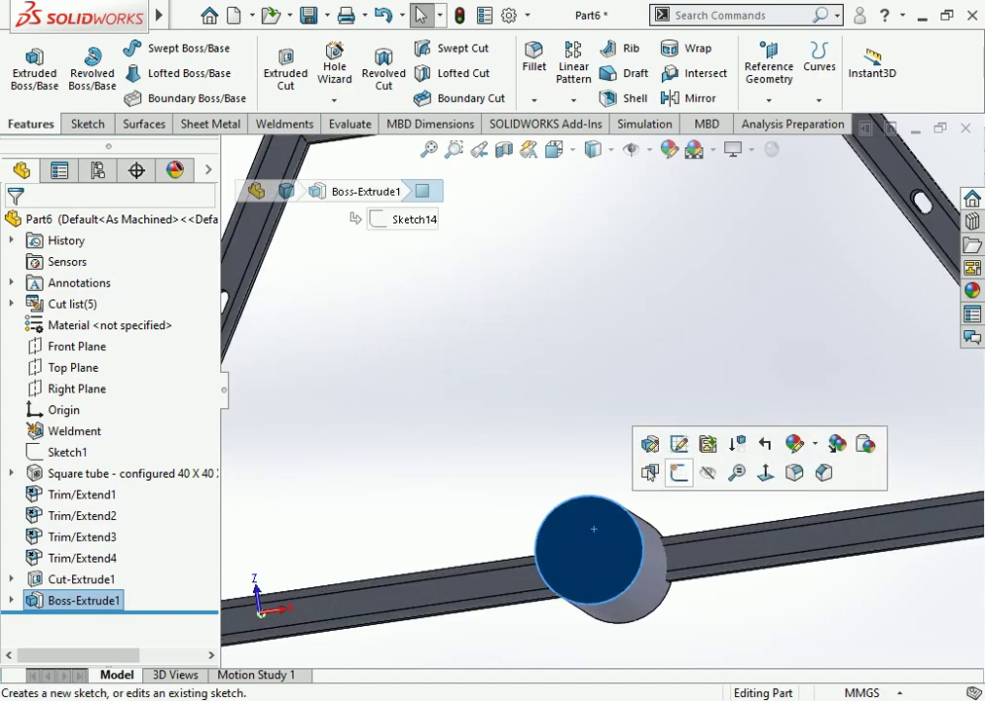
click(679, 472)
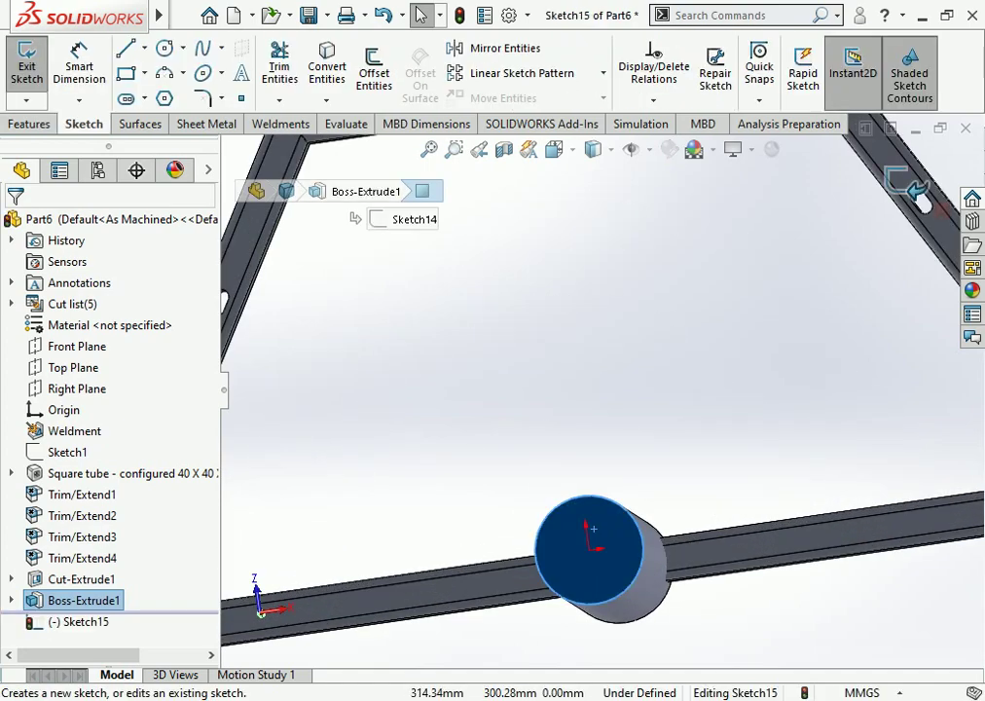
key(Escape)
click(913, 183)
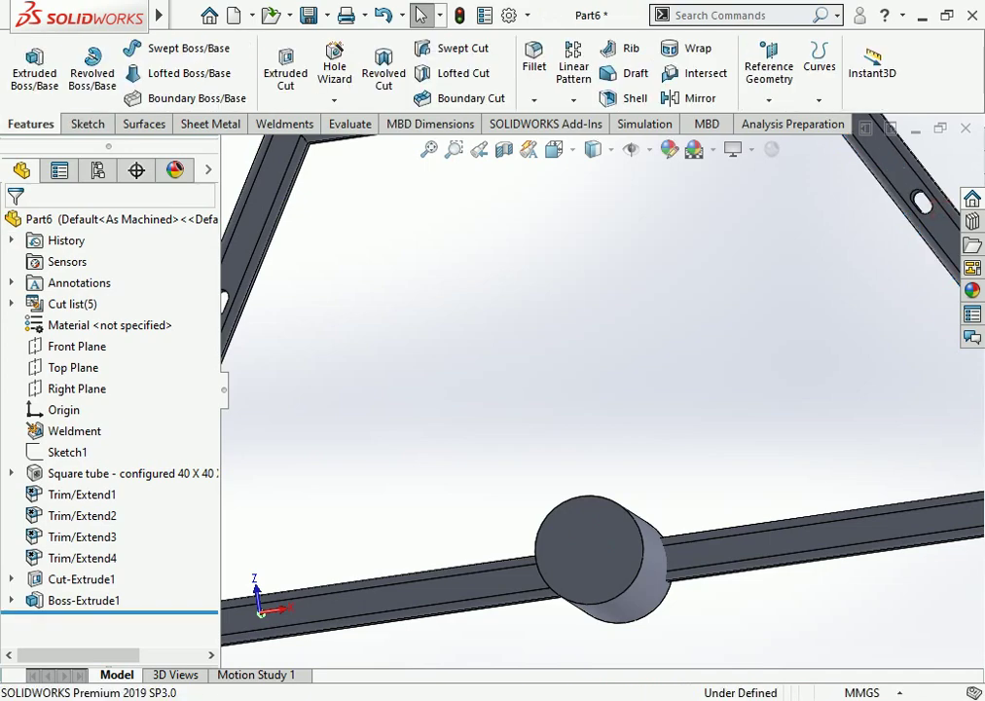
click(610, 544)
click(624, 97)
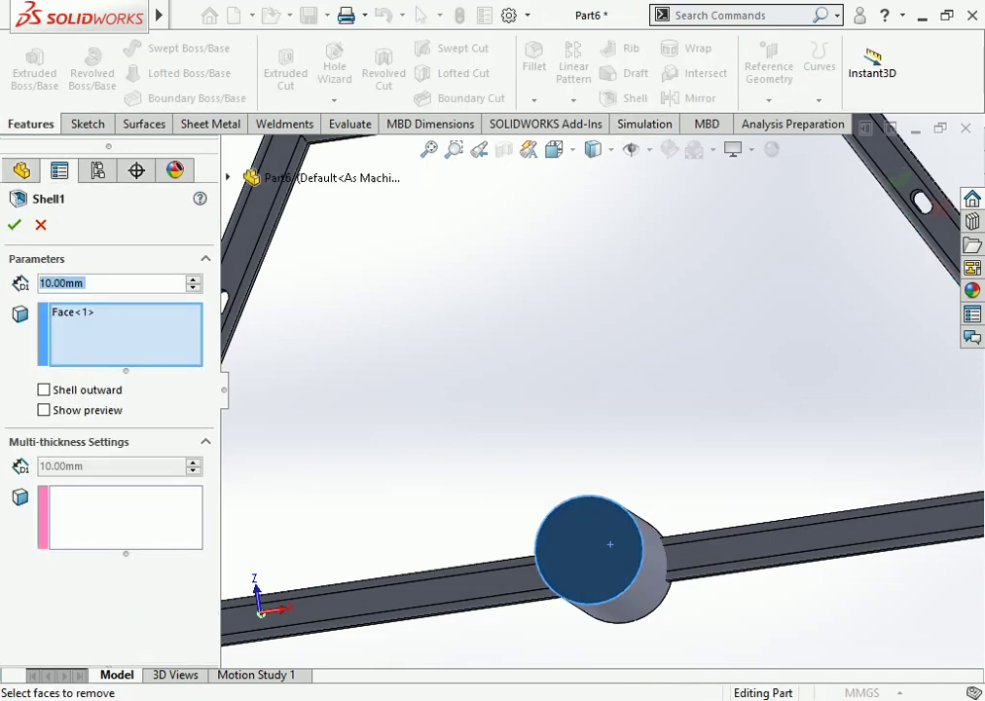
text(3)
key(Return)
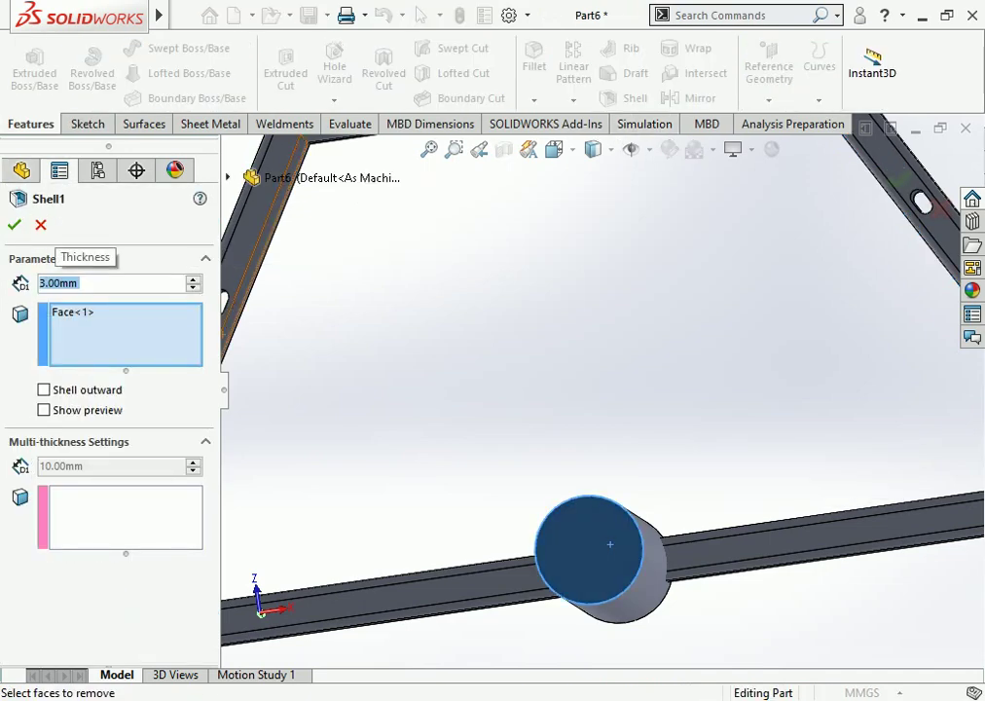
key(ctrl+7)
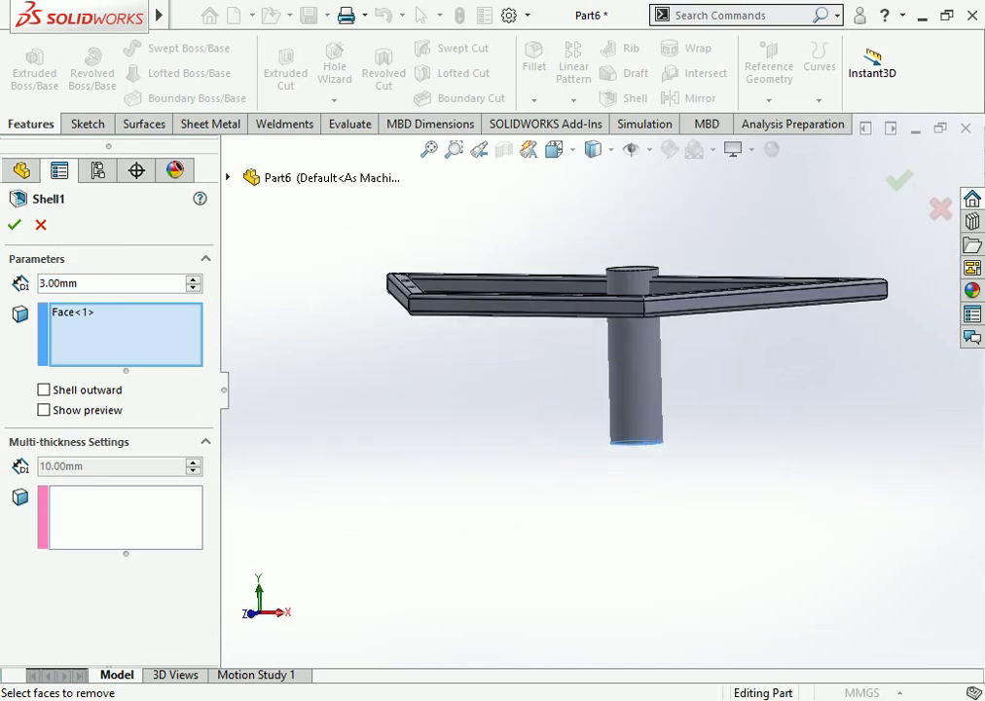
key(Return)
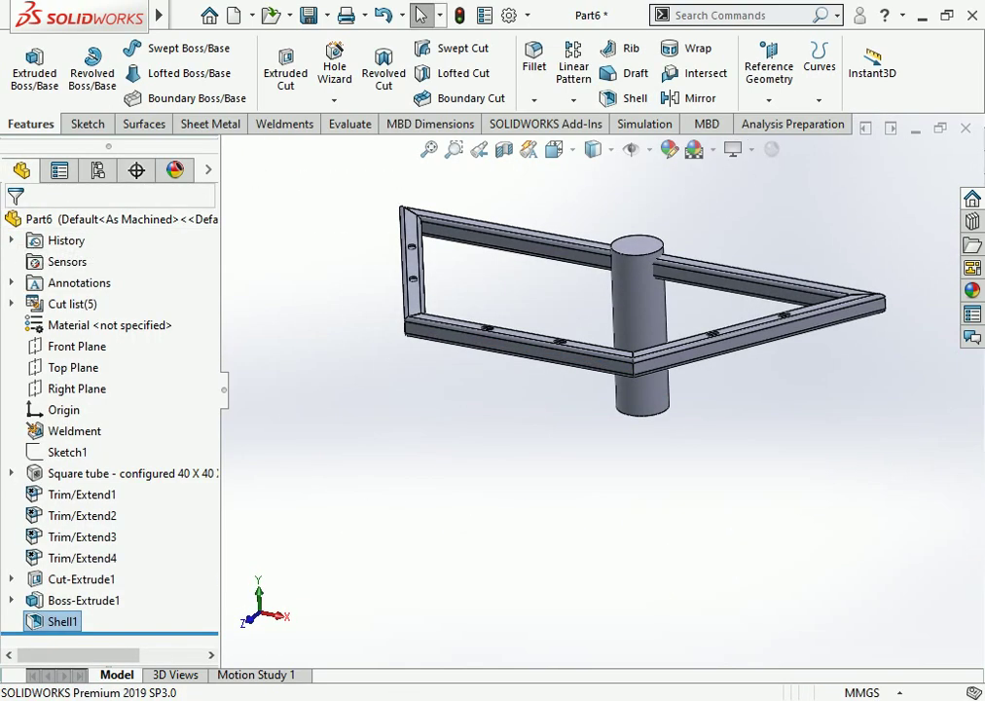
Step: Switch to isometric view and give the whole part a yellow appearance (RGB 242, 255, 79)
scroll(584, 380, up, 3)
middle_drag(613, 351, 623, 360)
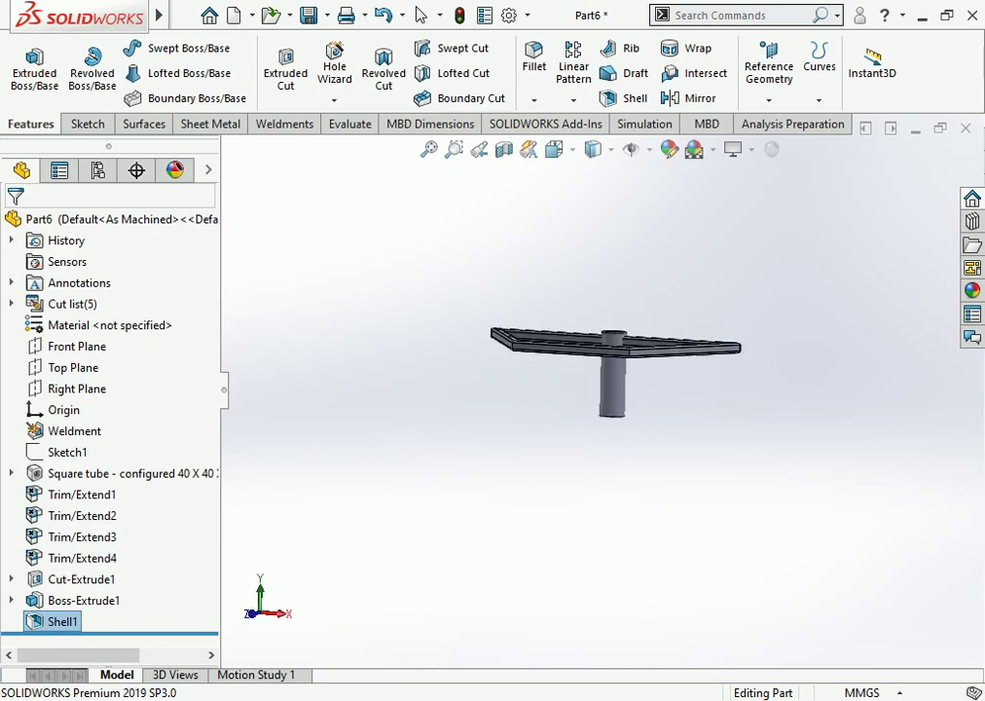
key(space)
click(554, 149)
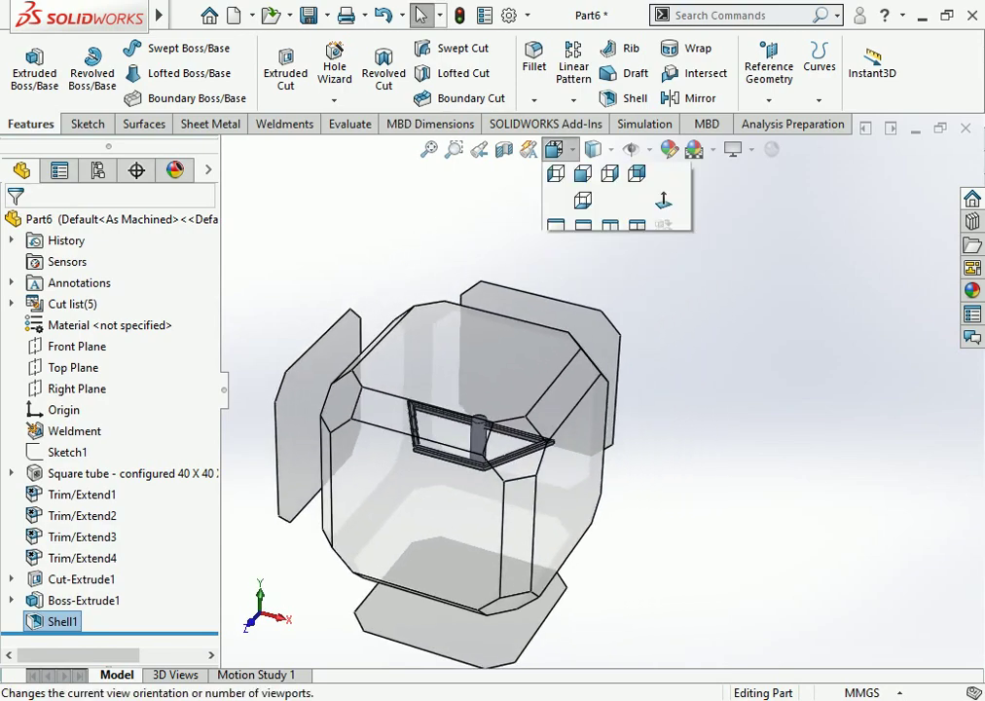
click(532, 160)
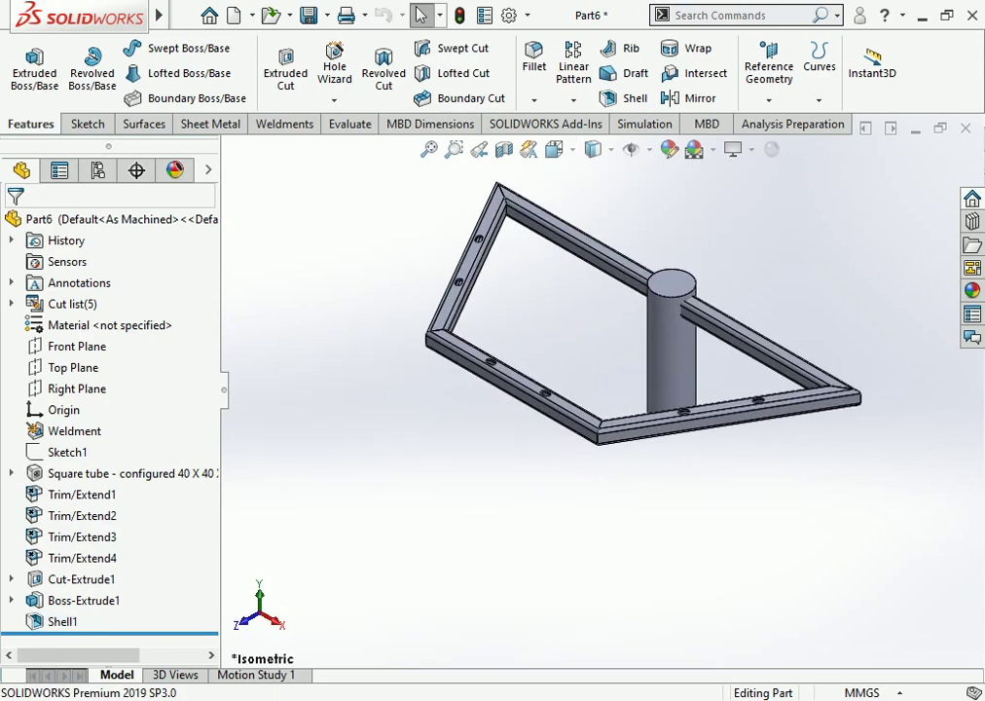
scroll(471, 459, up, 3)
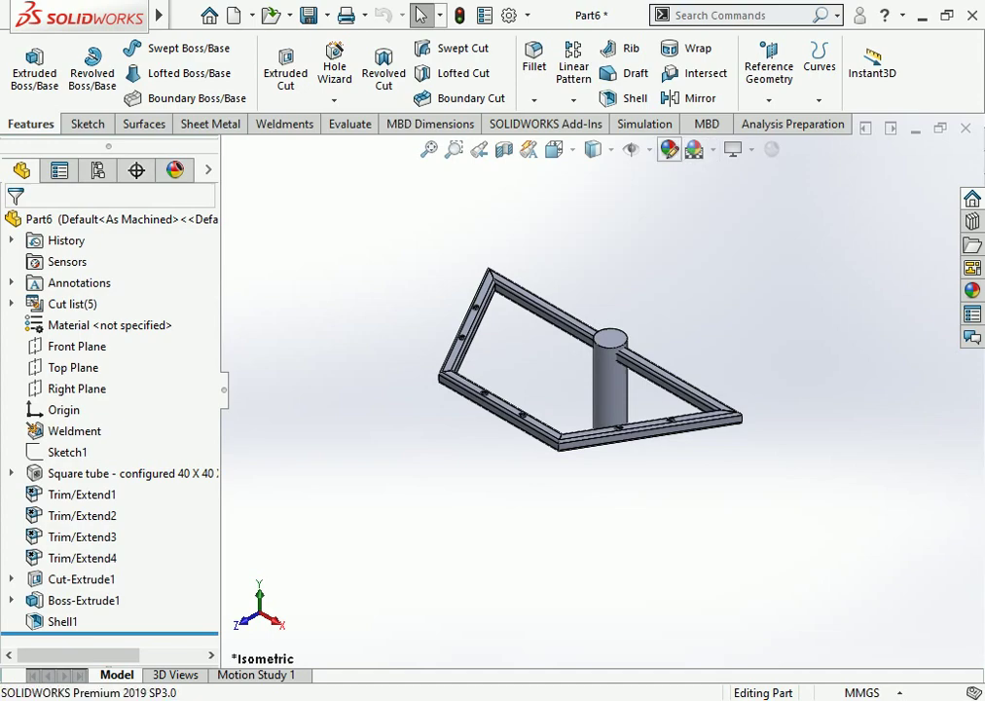
click(668, 149)
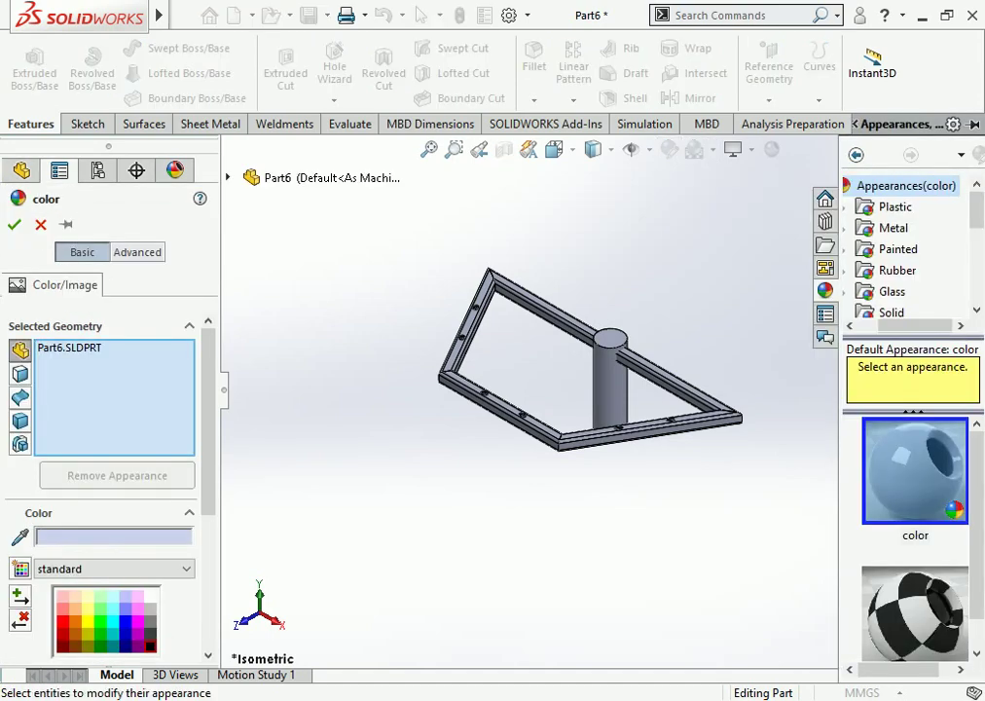
scroll(134, 428, down, 5)
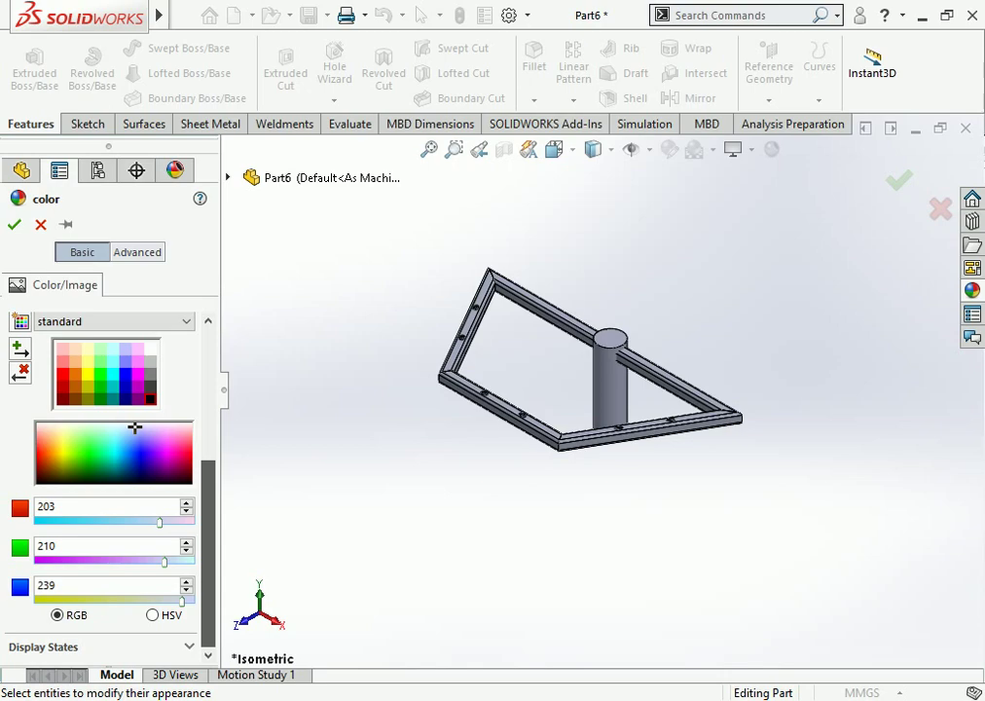
click(63, 444)
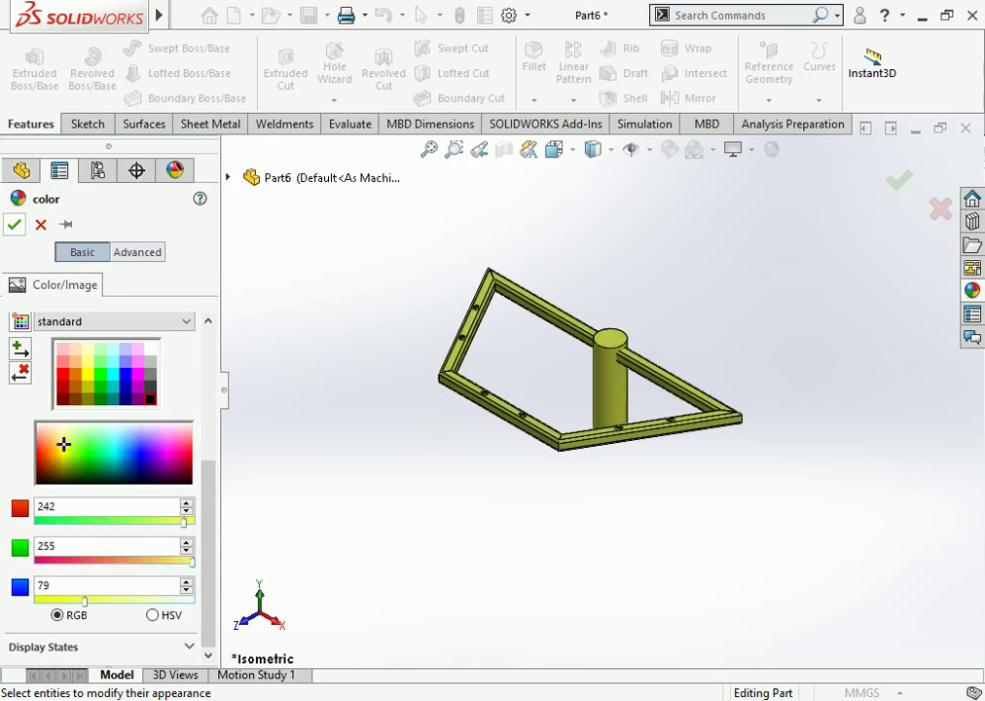
key(Return)
scroll(657, 362, down, 3)
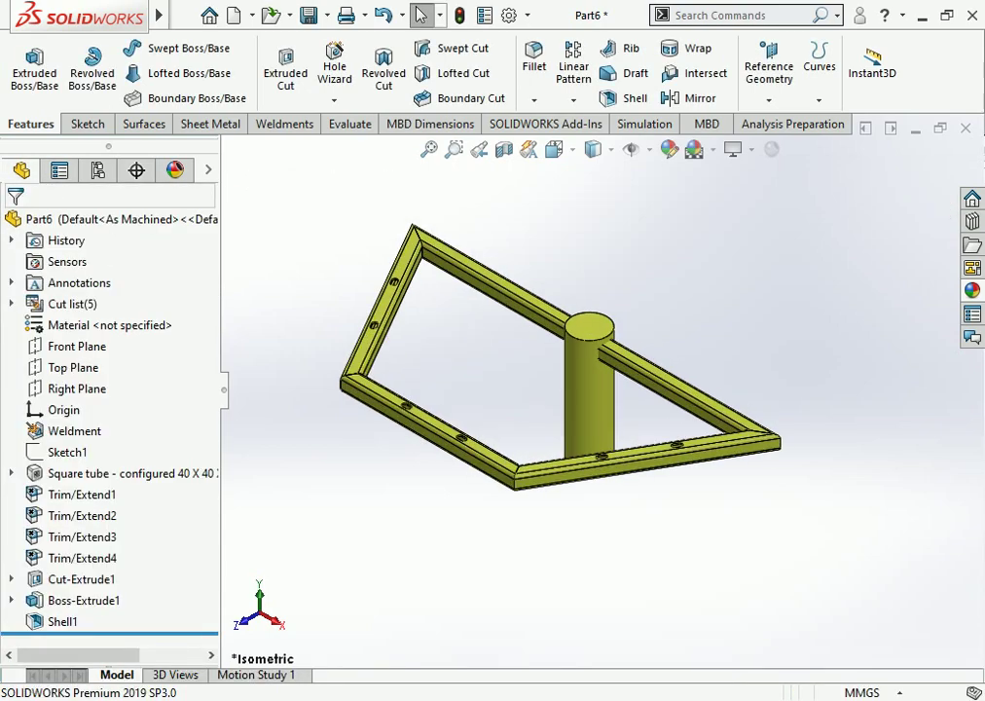